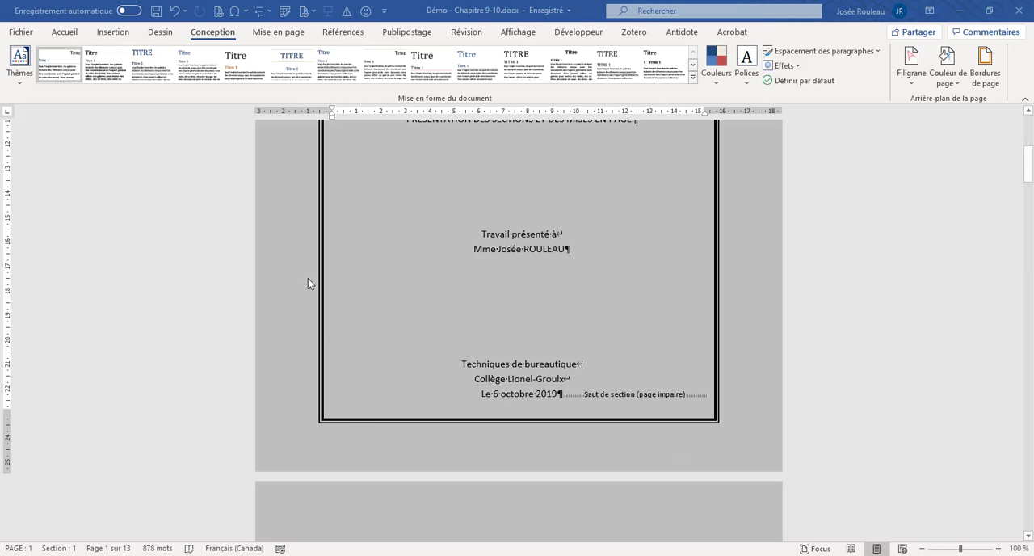
- Review which indicators the status bar can display, including the section and page numbers, without changing any
scroll(305, 283, "up", 8)
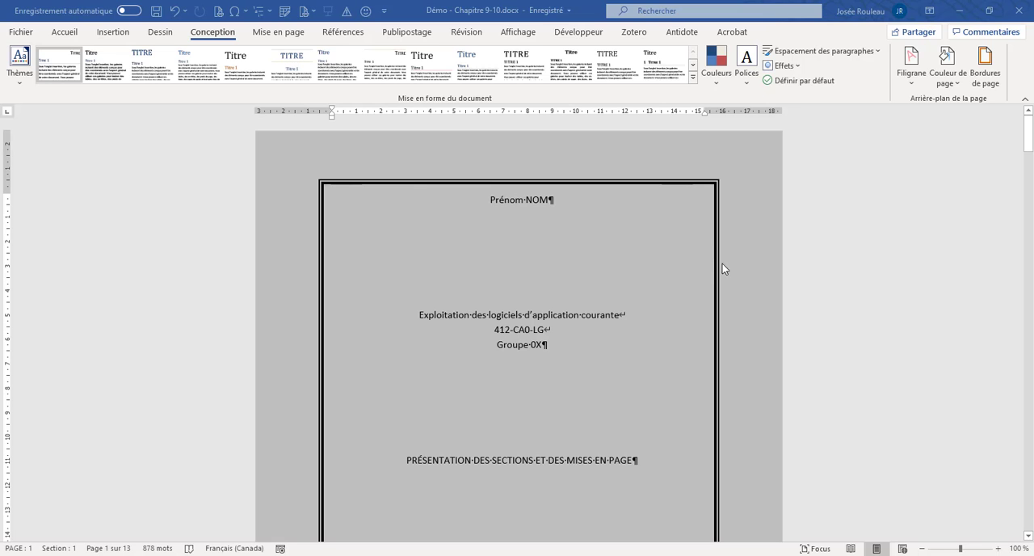
left_click(518, 32)
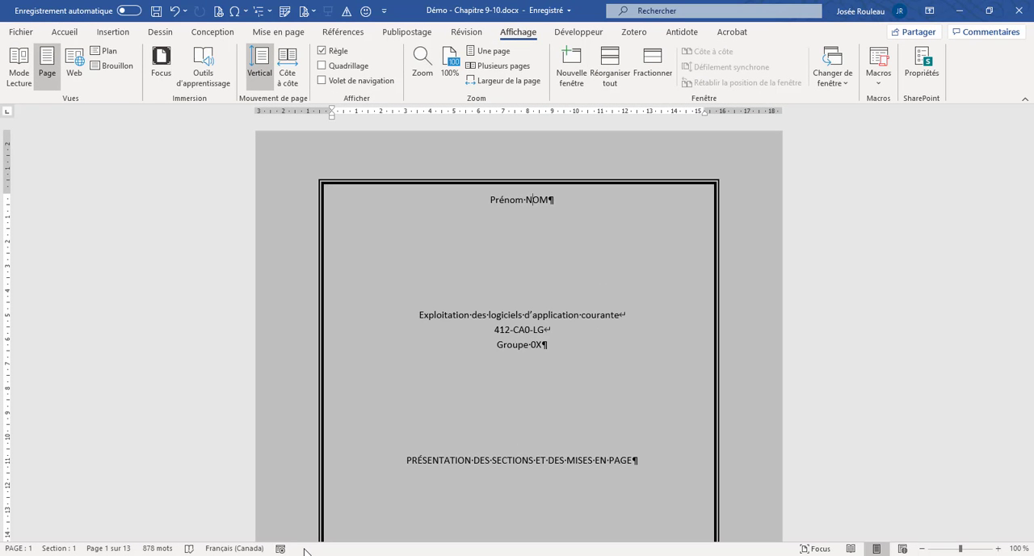
right_click(305, 551)
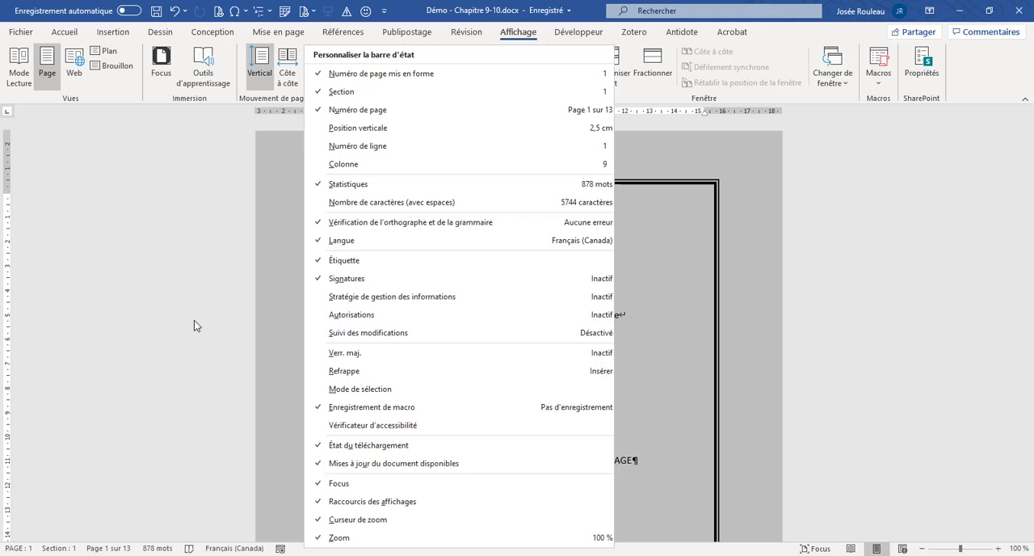
left_click(296, 551)
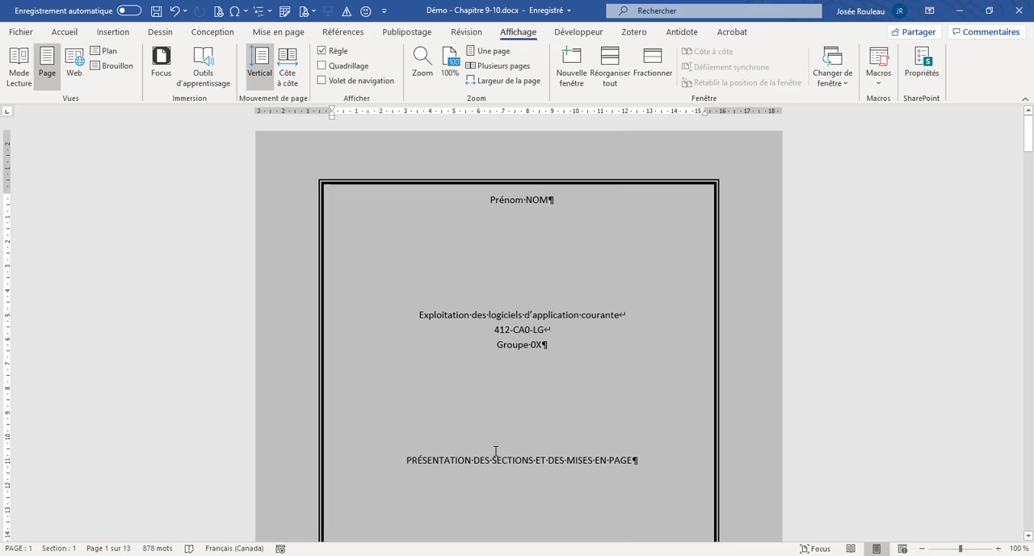
- Examine the document's section breaks and section numbers from the table of contents through Annexe I, returning to the cover page
scroll(495, 450, "down", 15)
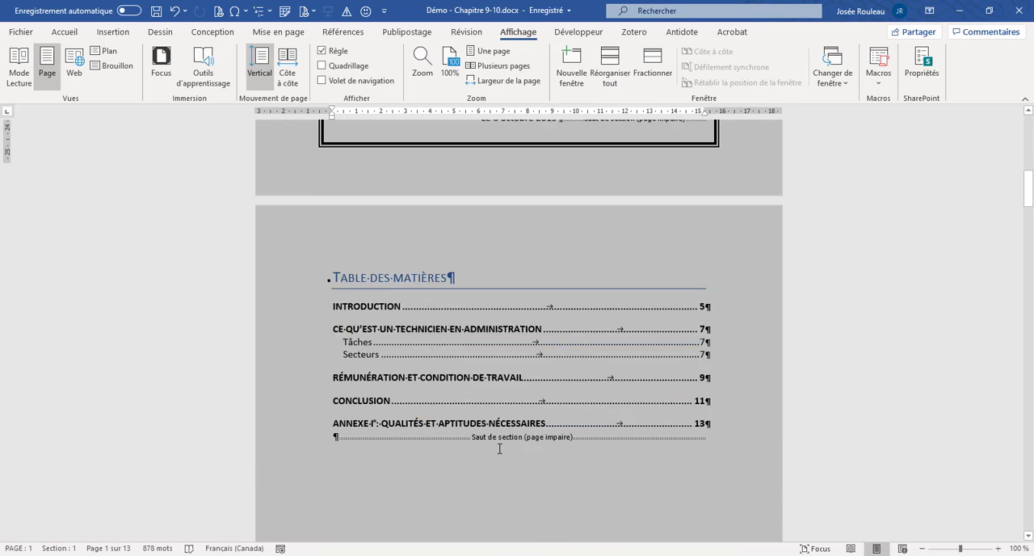
left_click(347, 406)
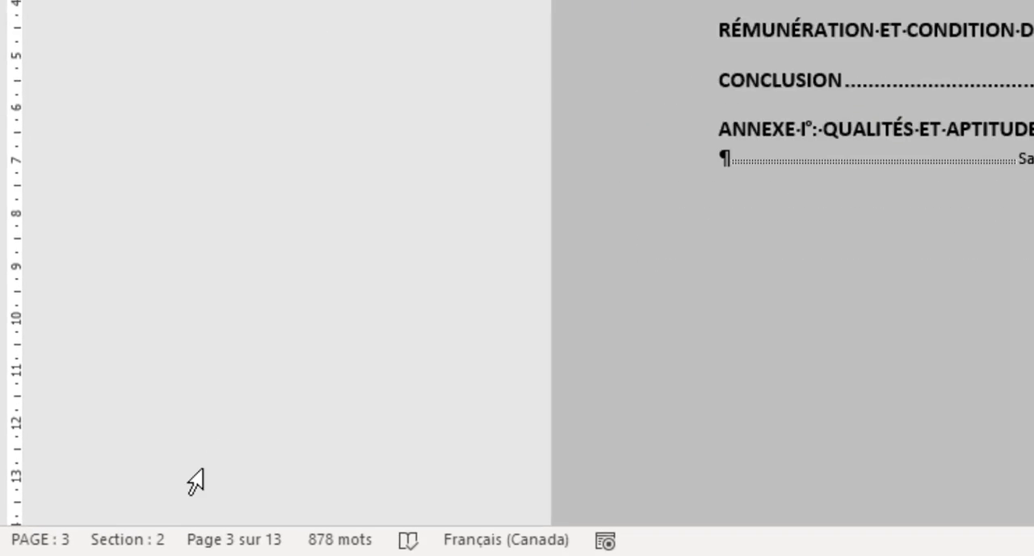
scroll(768, 339, "down", 5)
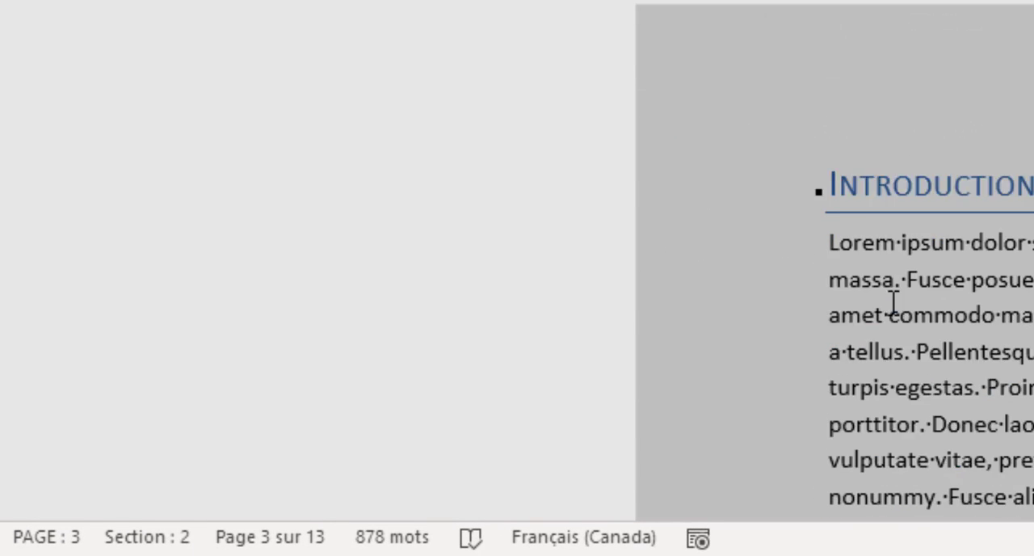
scroll(832, 230, "down", 15)
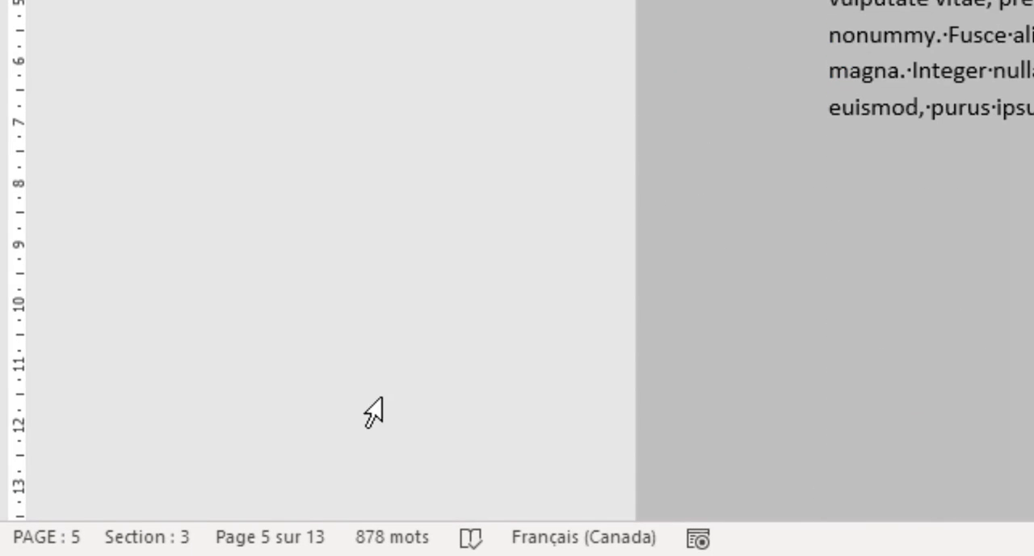
scroll(969, 319, "down", 10)
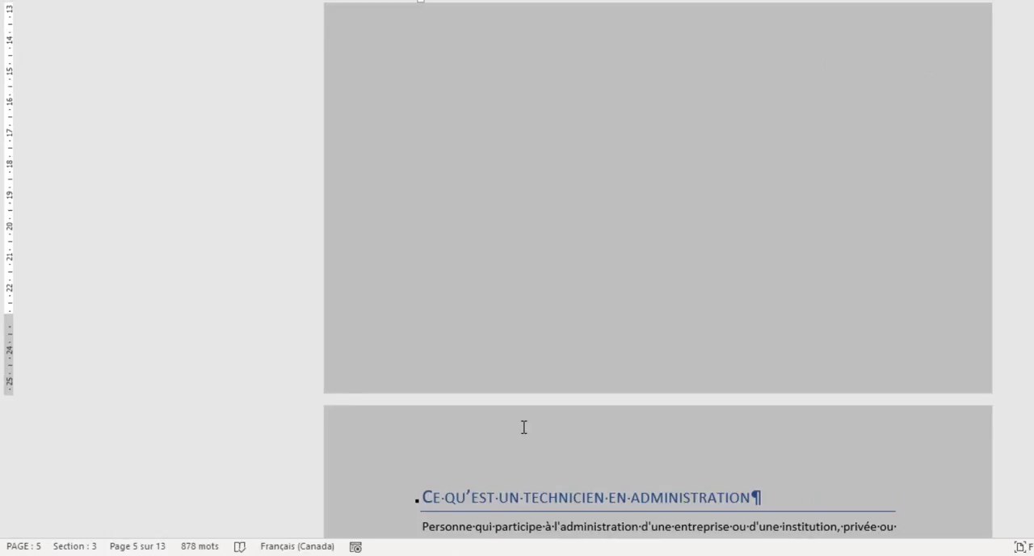
scroll(523, 427, "down", 10)
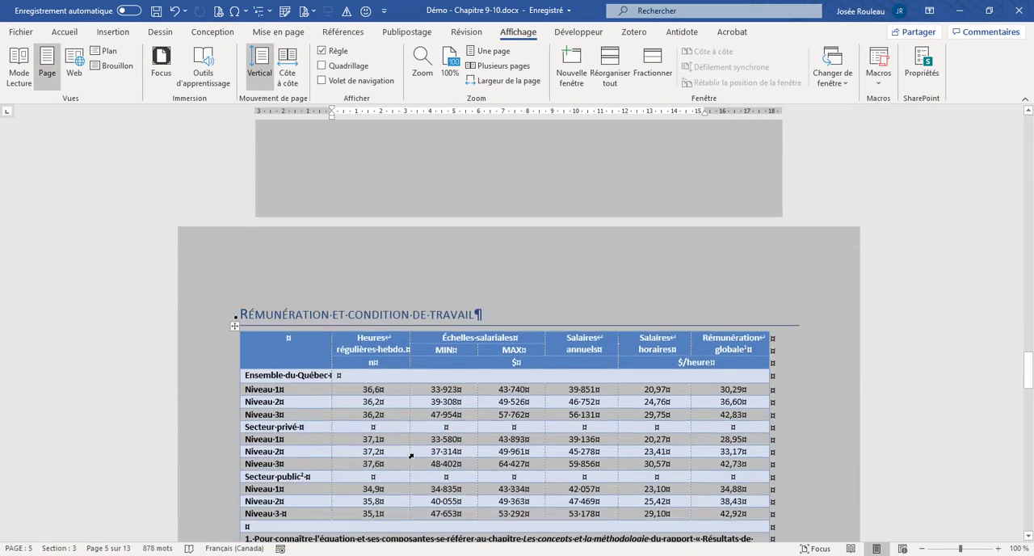
scroll(410, 456, "down", 8)
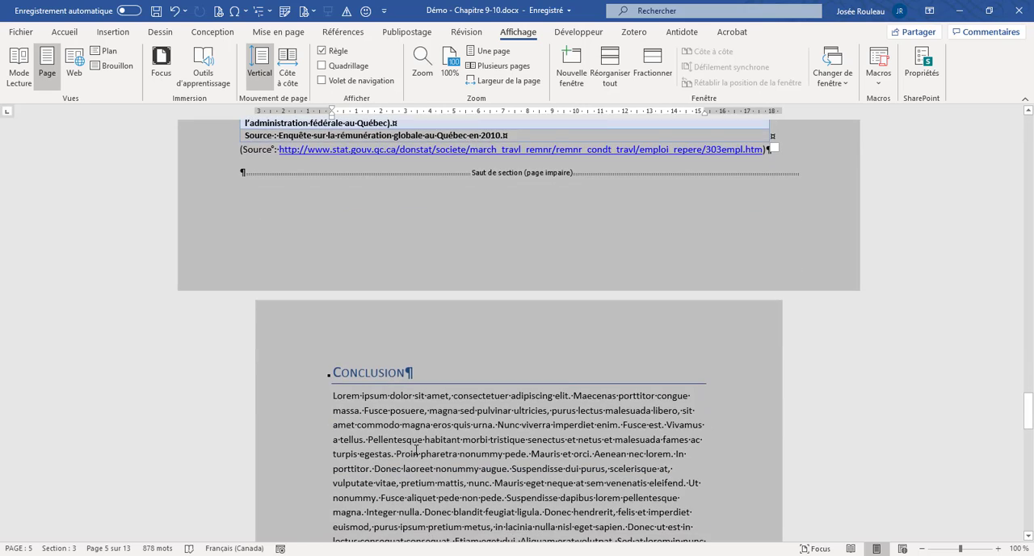
scroll(416, 449, "down", 10)
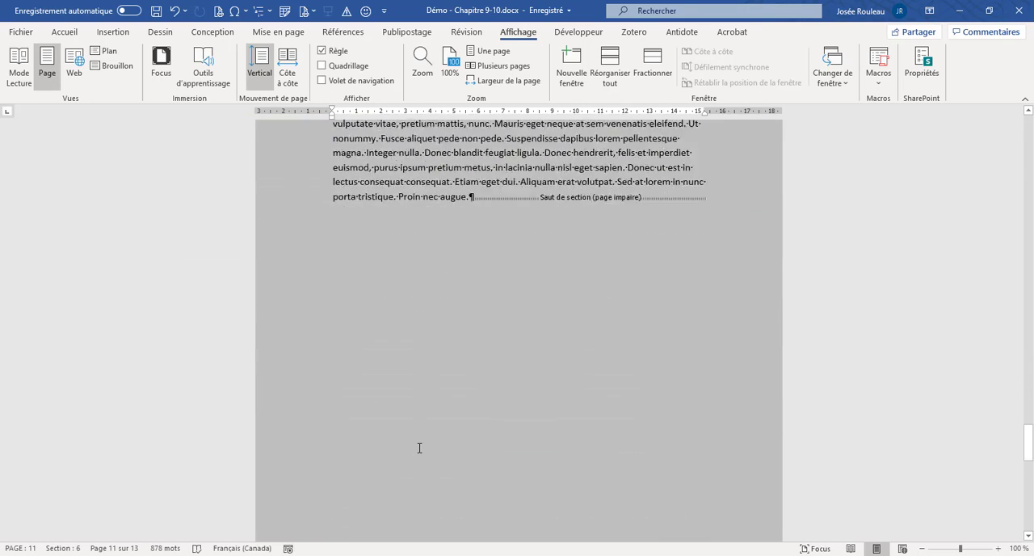
scroll(419, 448, "down", 5)
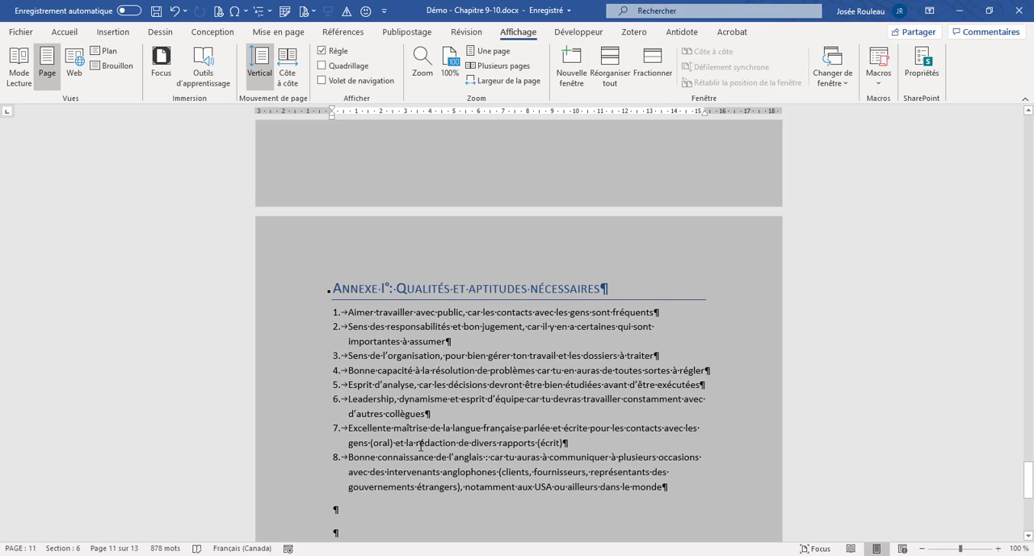
scroll(421, 441, "down", 5)
scroll(423, 441, "up", 7)
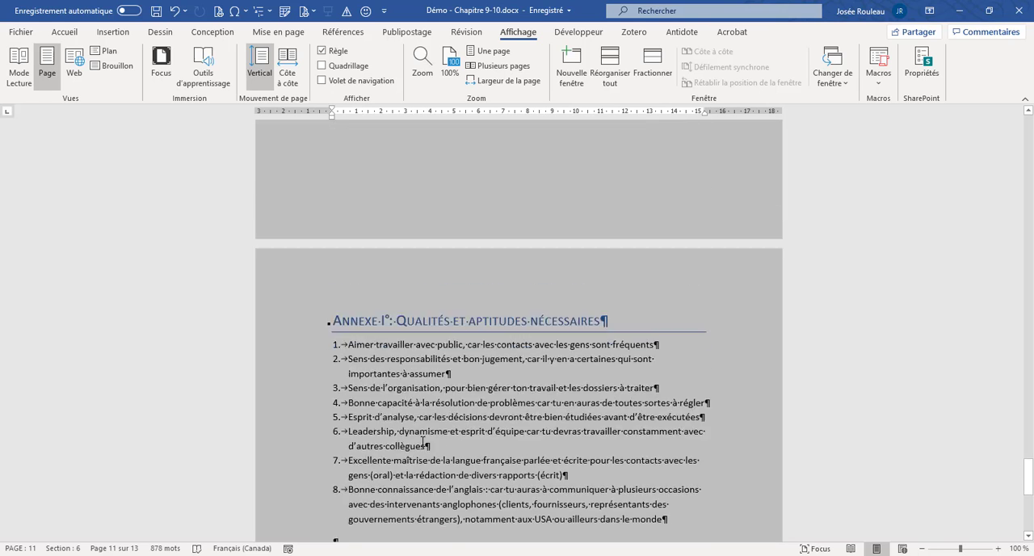
scroll(422, 443, "down", 1)
left_click(420, 428)
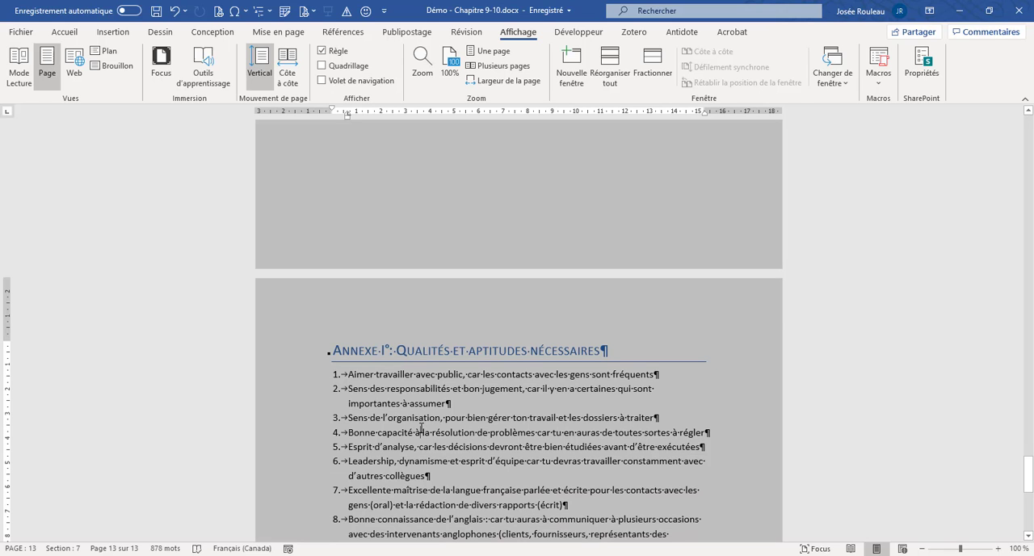
scroll(422, 427, "up", 15)
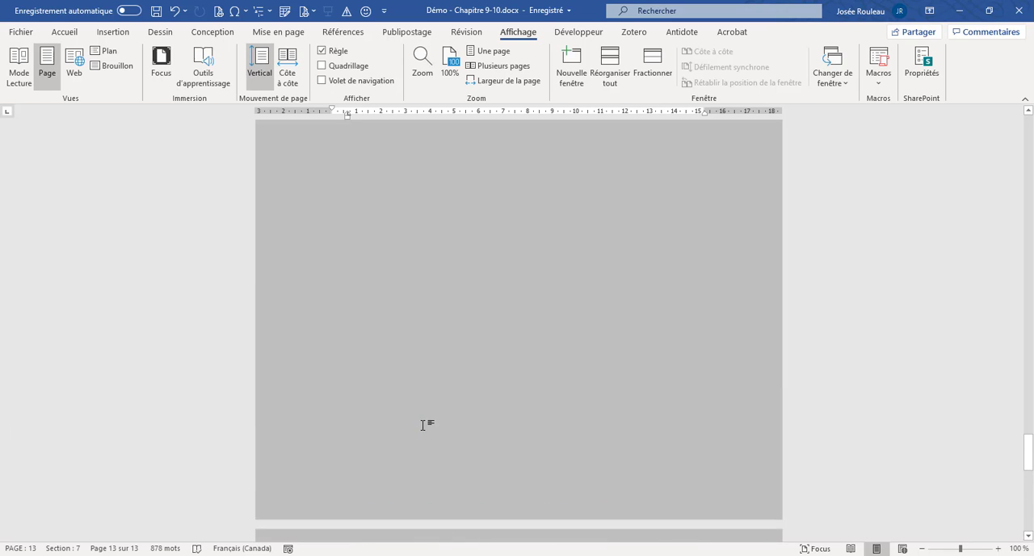
scroll(424, 425, "up", 15)
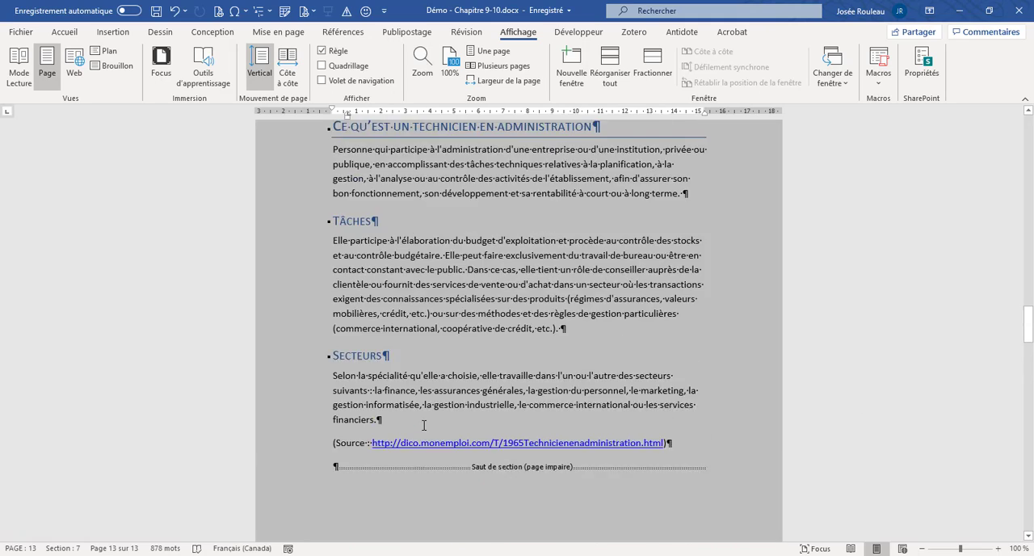
scroll(427, 420, "up", 20)
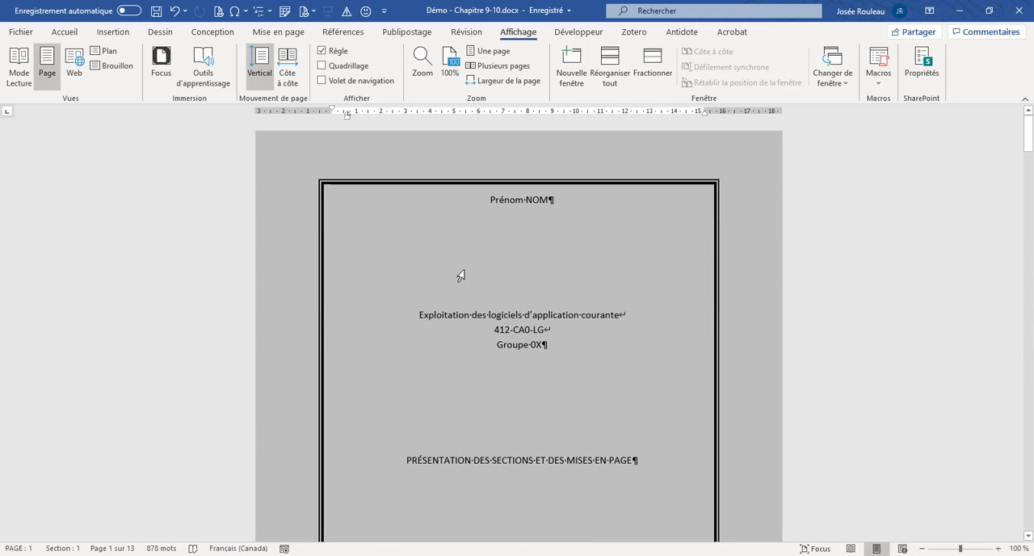
- Open the cover page's header area directly from the page, and close it without adding content
double_click(320, 155)
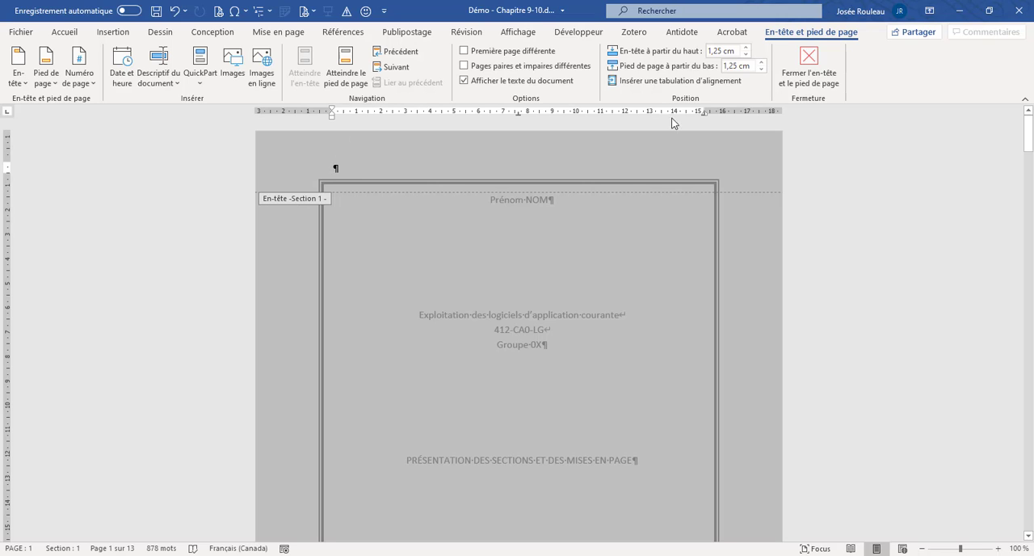
left_click(808, 65)
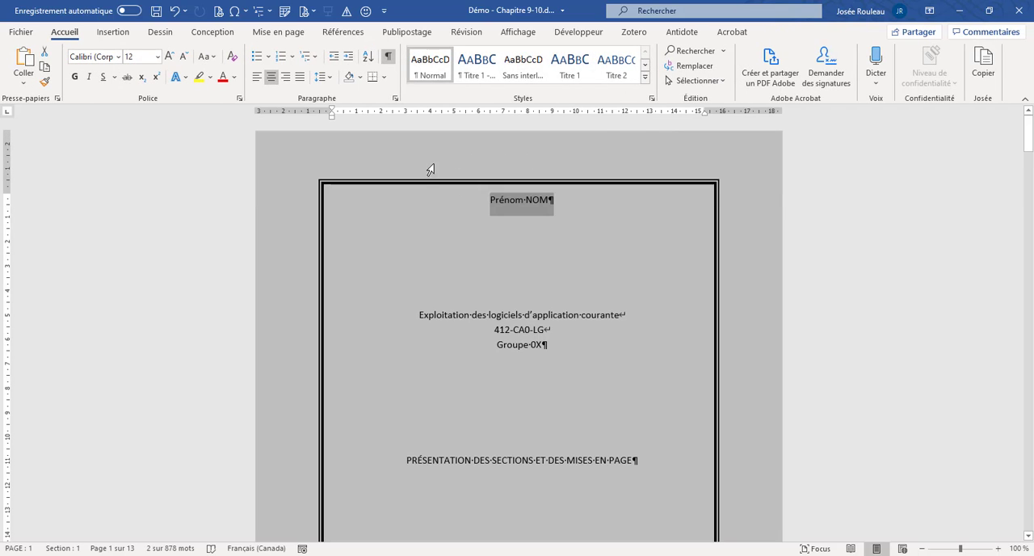
left_click(465, 199)
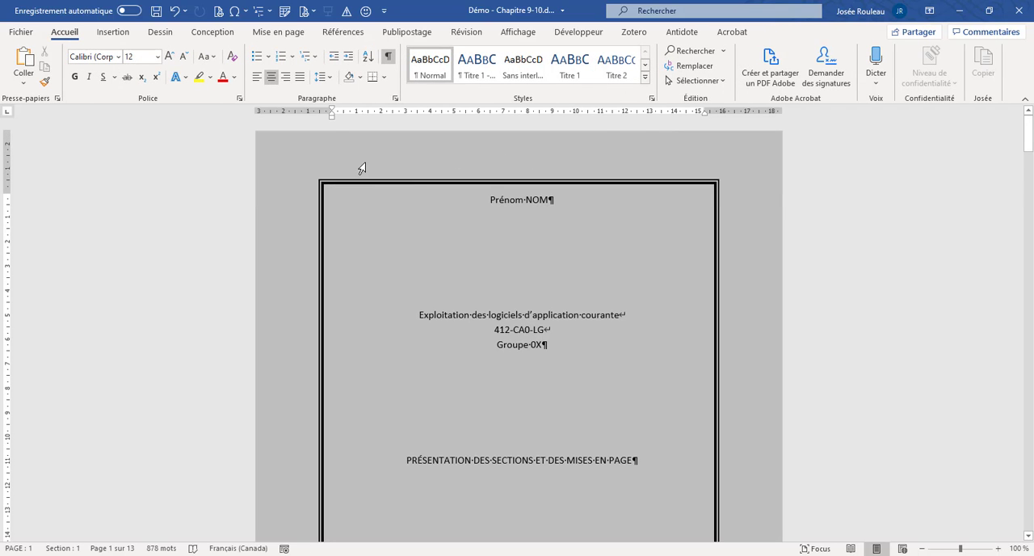
- Open the Section 1 header with the edit header command, view the built-in header gallery, and close the header without changes
left_click(128, 36)
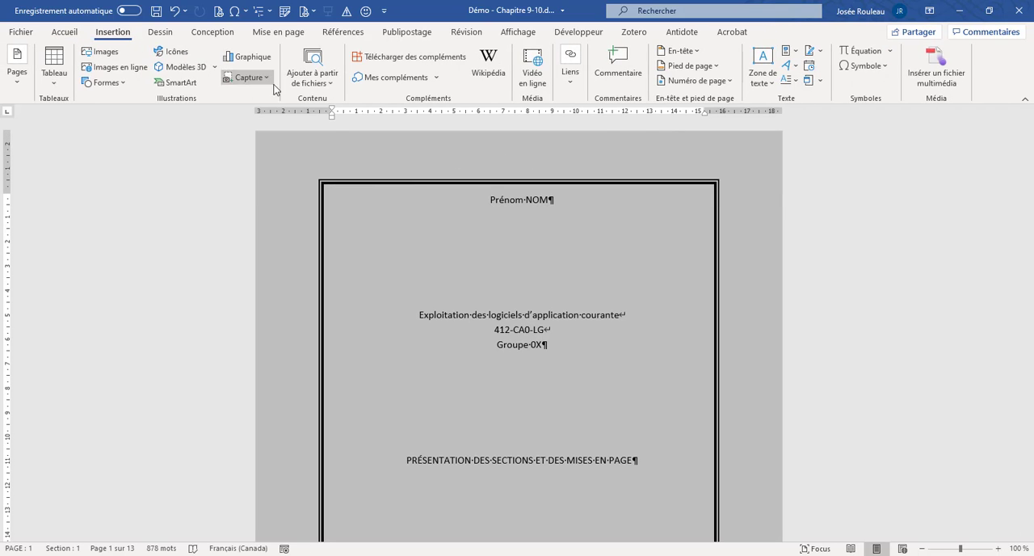
left_click(690, 52)
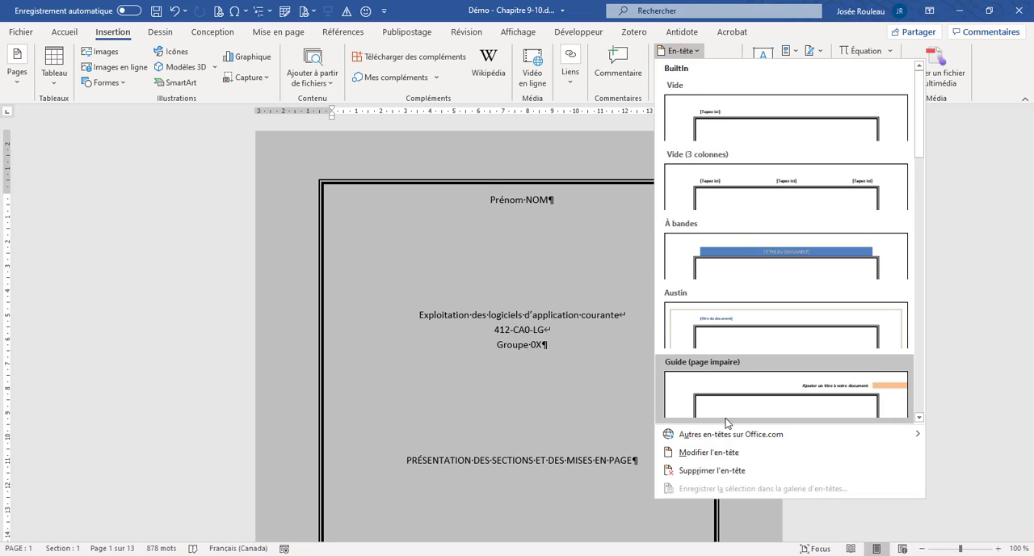
left_click(711, 452)
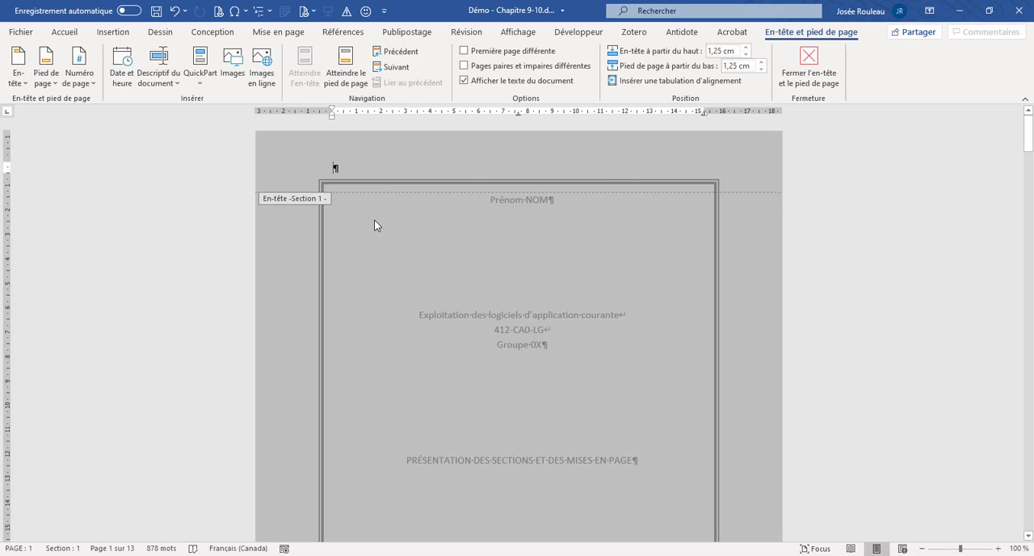
left_click(25, 83)
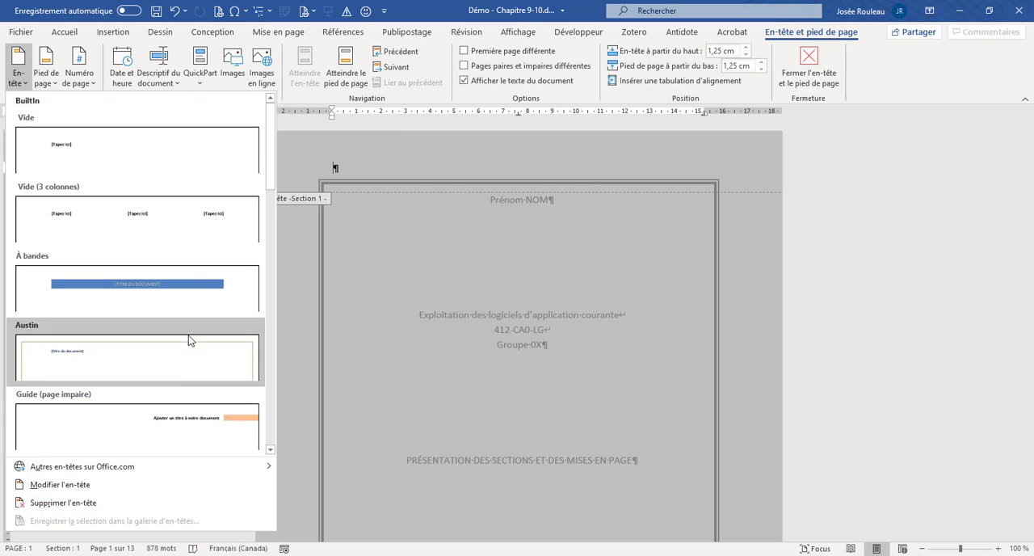
left_click(386, 262)
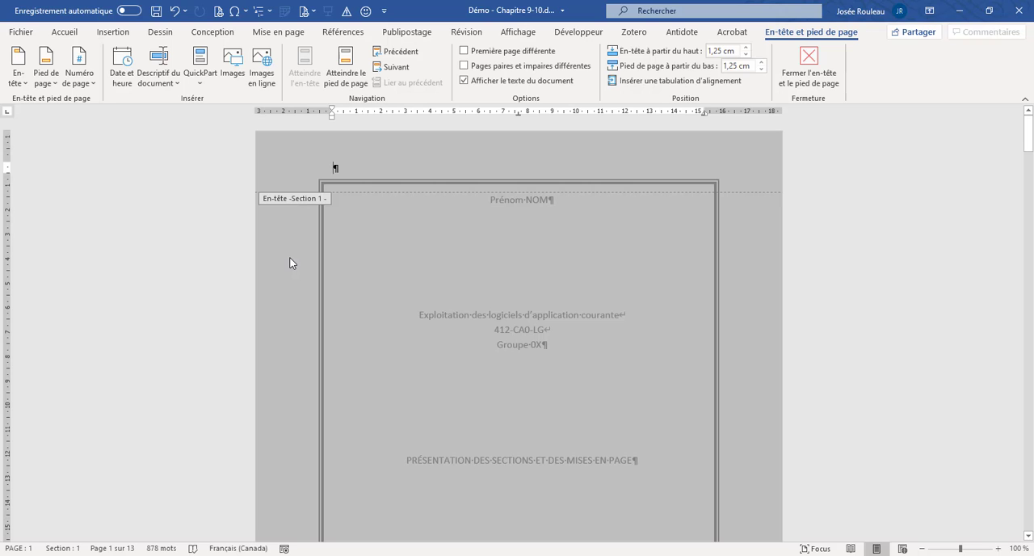
left_click(798, 74)
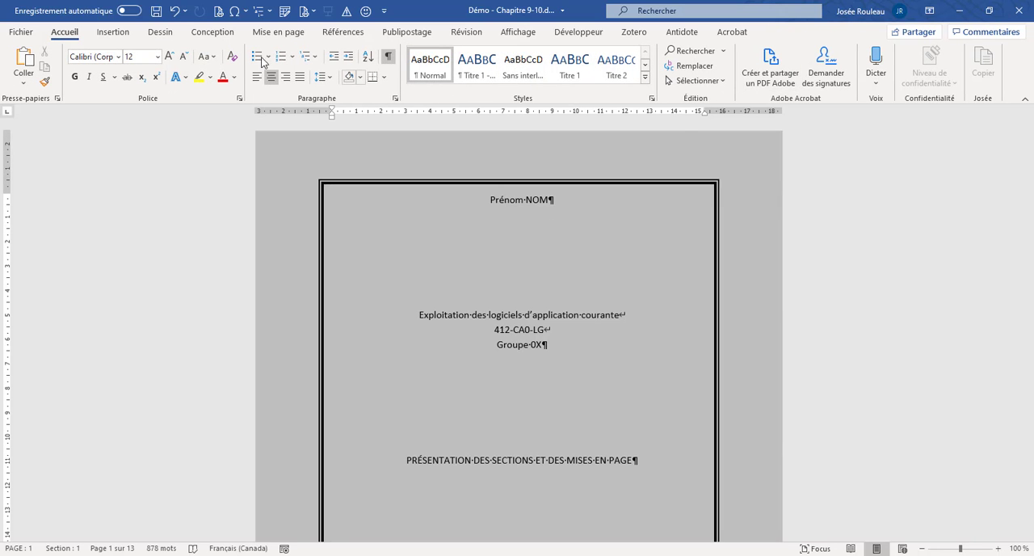
- Insert the predefined Intégrale header on the cover page in Section 1
left_click(124, 32)
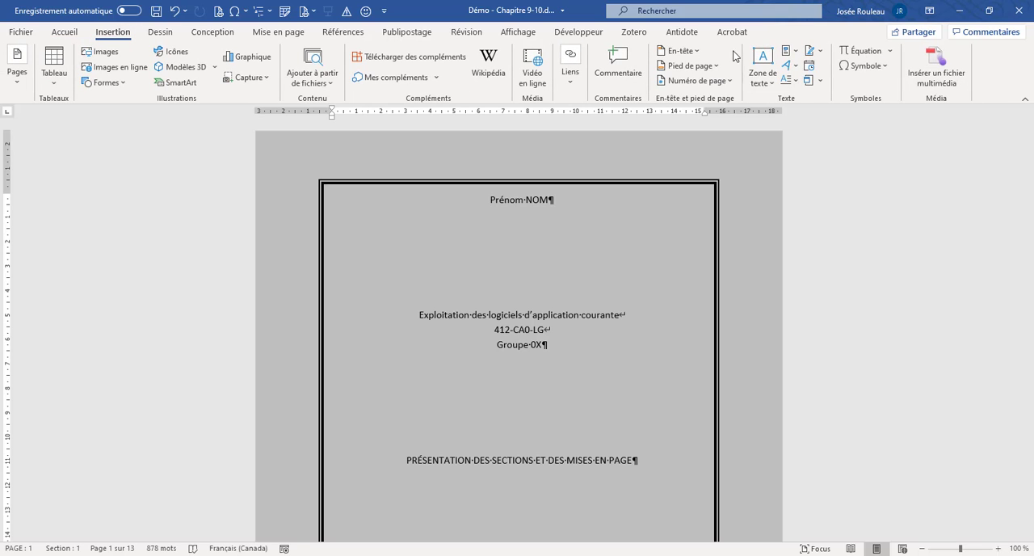
left_click(688, 51)
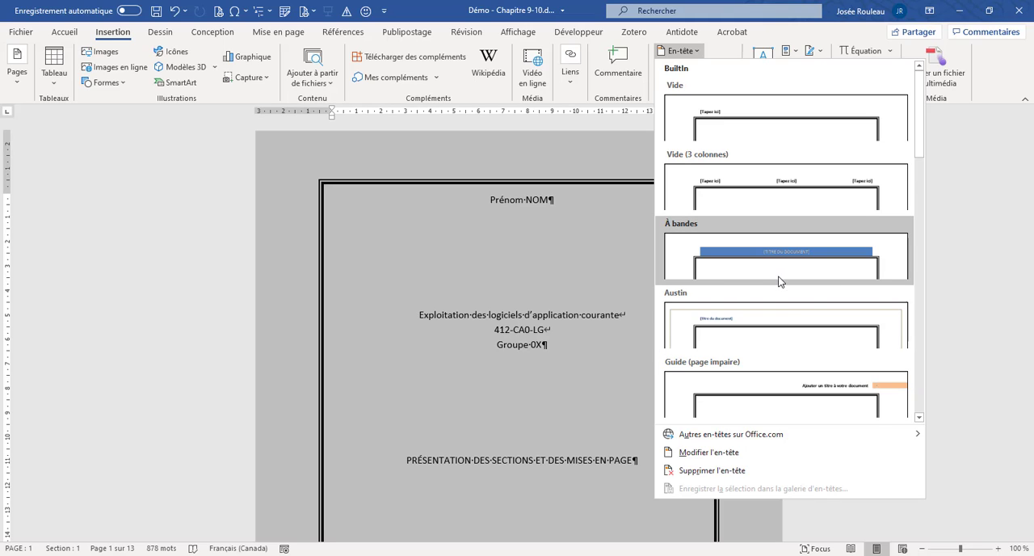
scroll(780, 281, "down", 5)
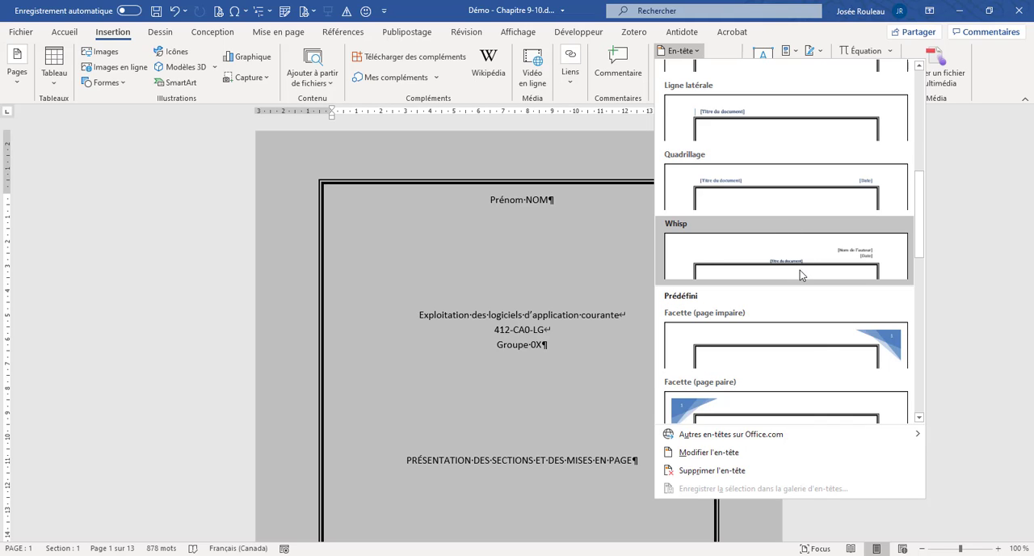
scroll(800, 271, "down", 3)
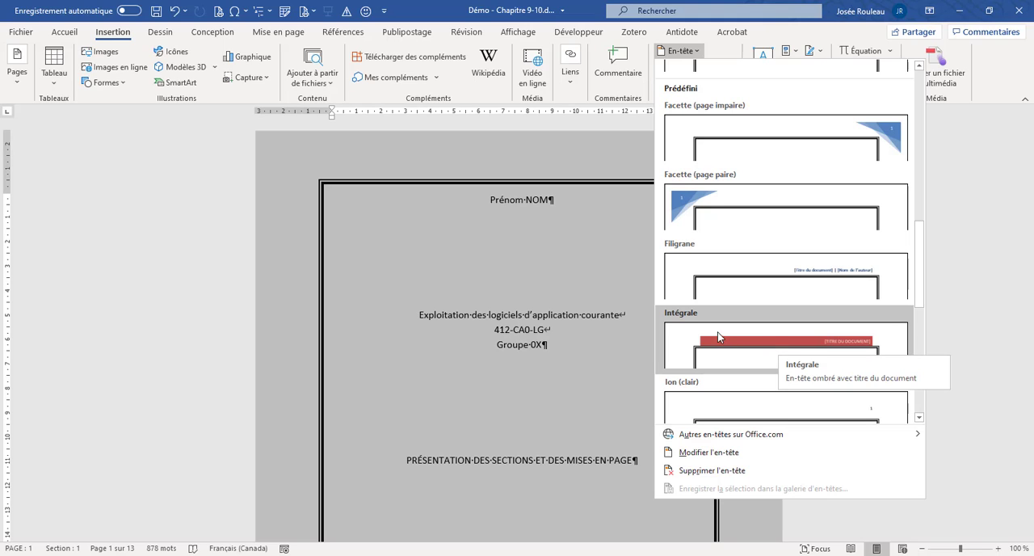
left_click(759, 345)
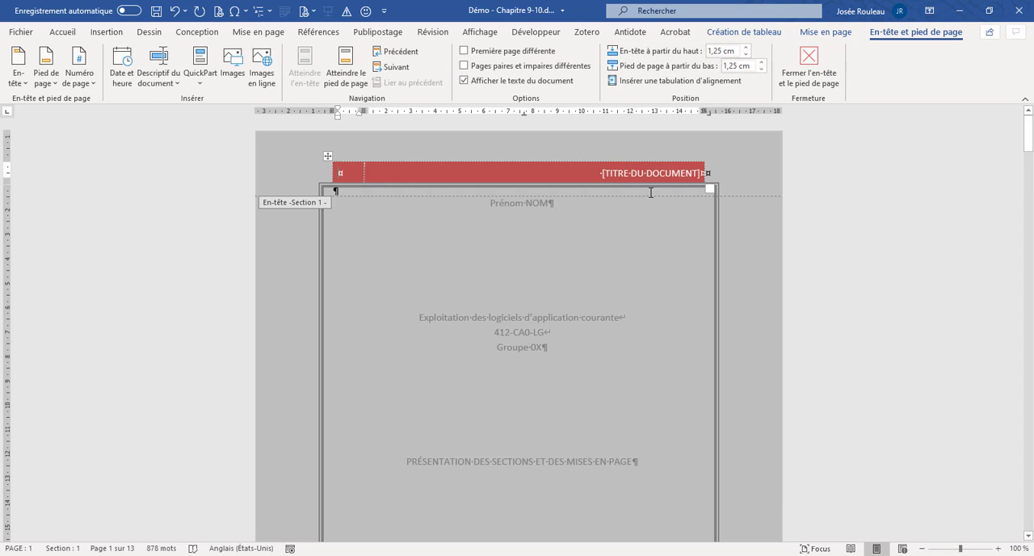
- Replace the document title placeholder in the Section 1 header with RAPPORT ANNUEL
left_click(623, 172)
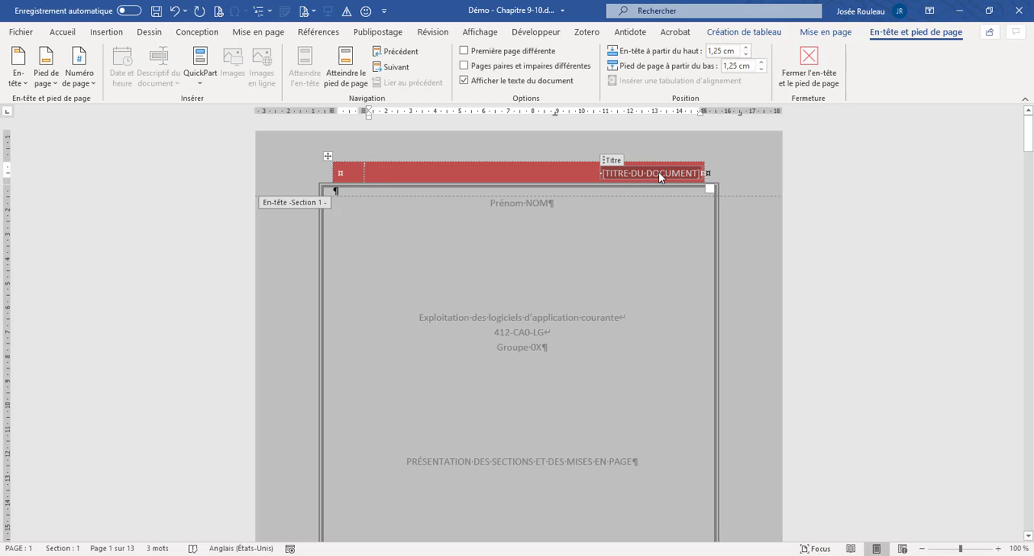
type("RAPPO")
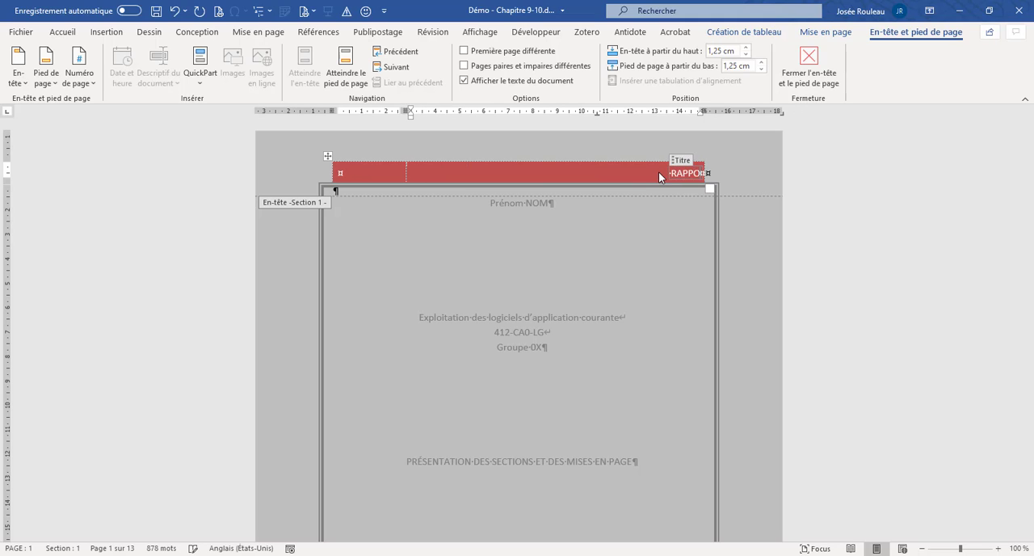
type("RT ANNUEL")
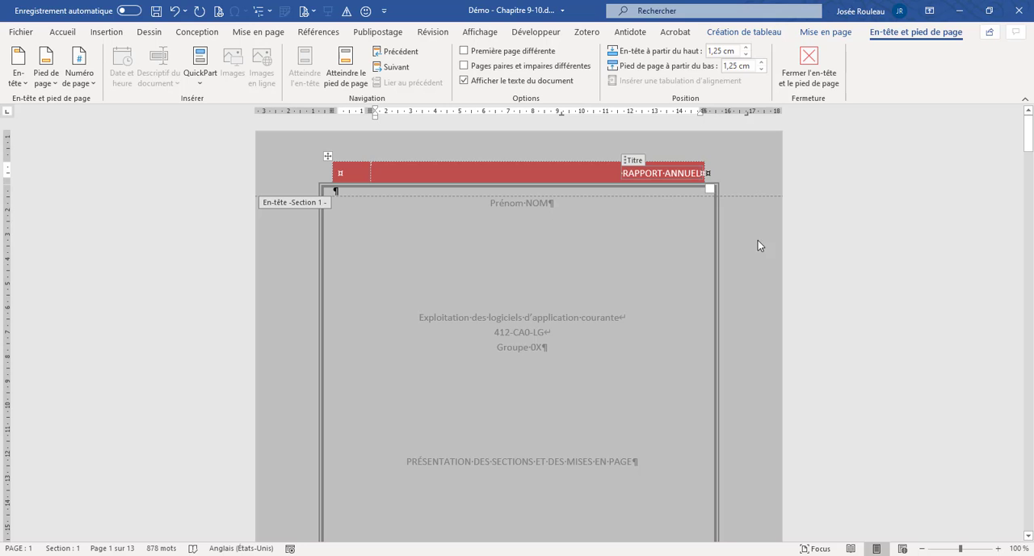
- Check the repeated header in the following sections, and turn on the different first page option for Section 1
scroll(755, 240, "down", 1)
scroll(754, 238, "down", 15)
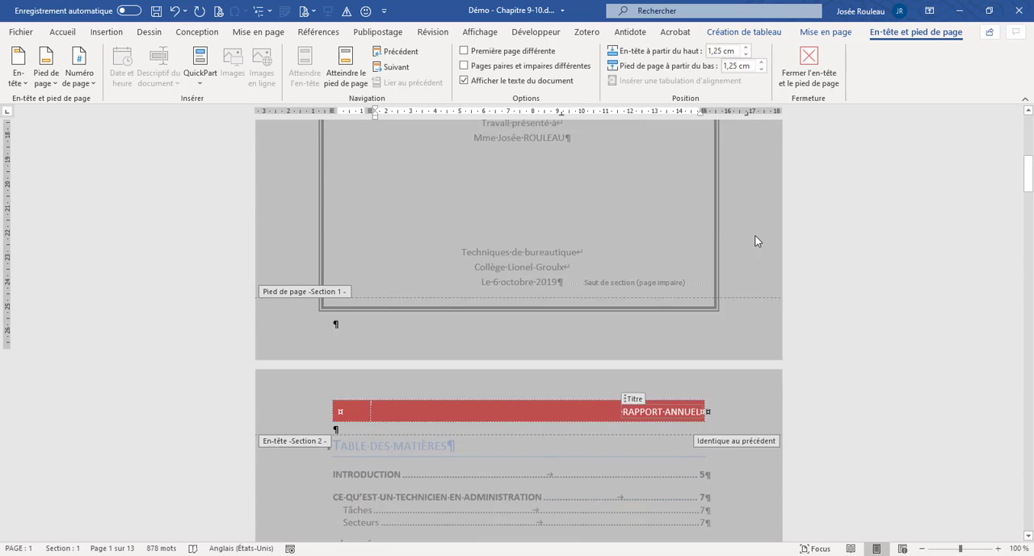
scroll(755, 240, "down", 12)
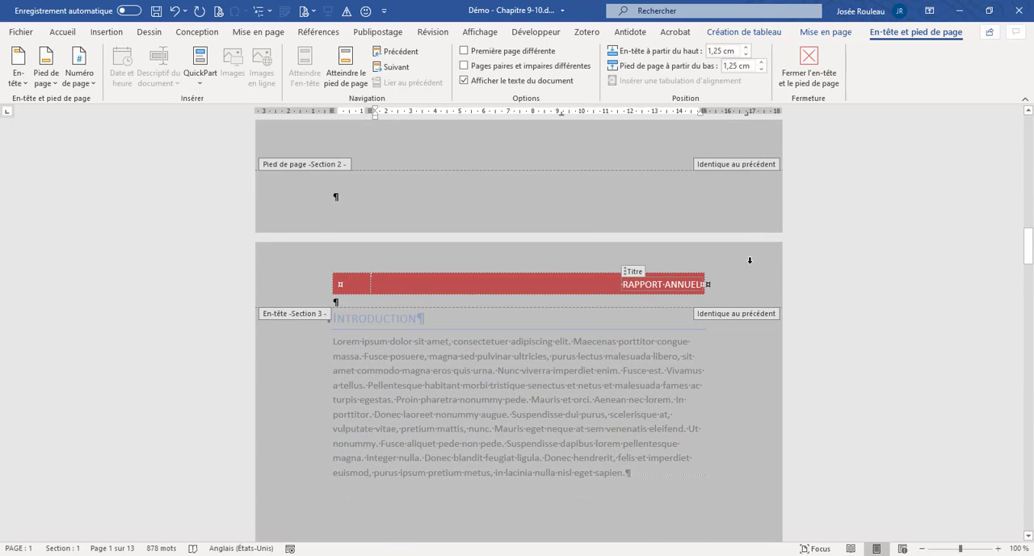
scroll(749, 258, "up", 20)
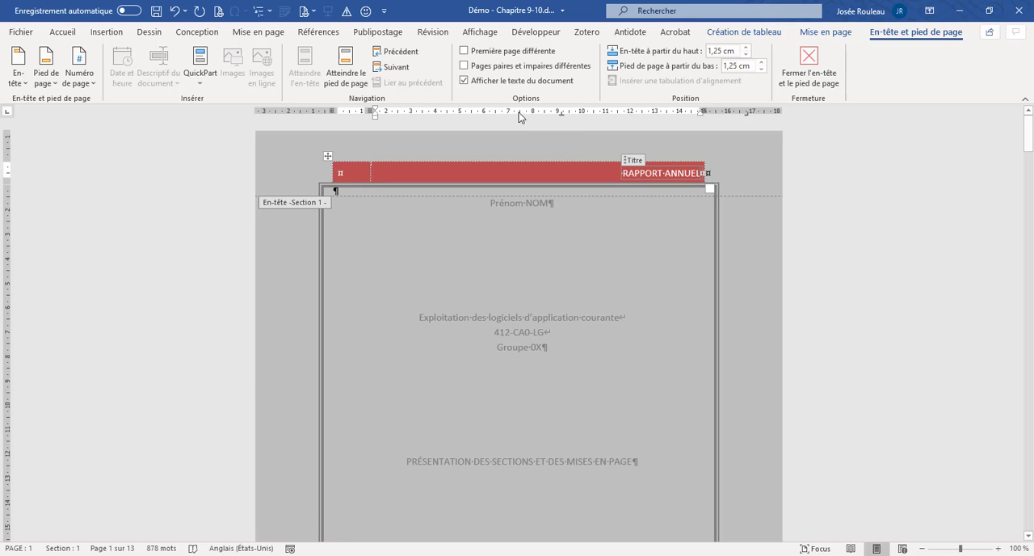
left_click(464, 52)
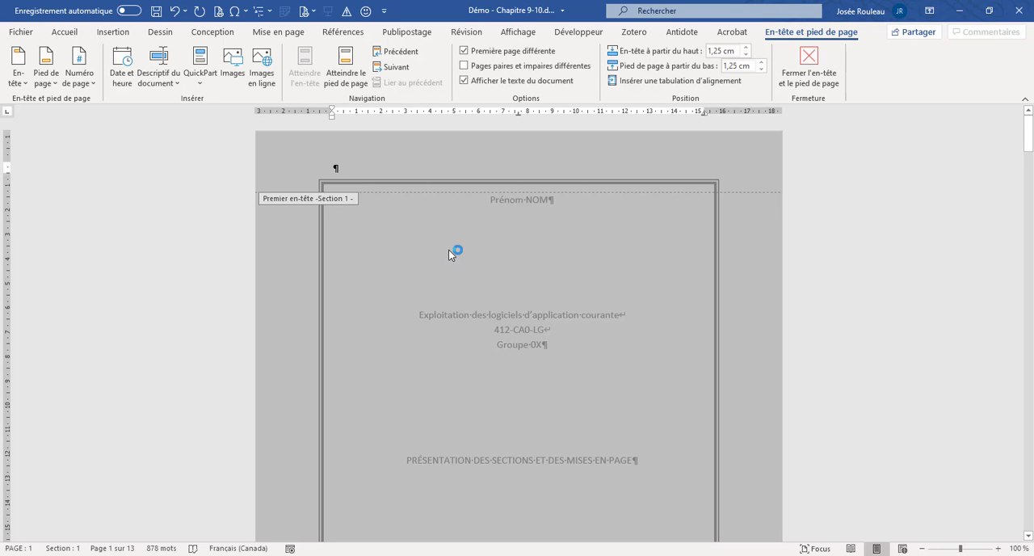
scroll(448, 250, "down", 10)
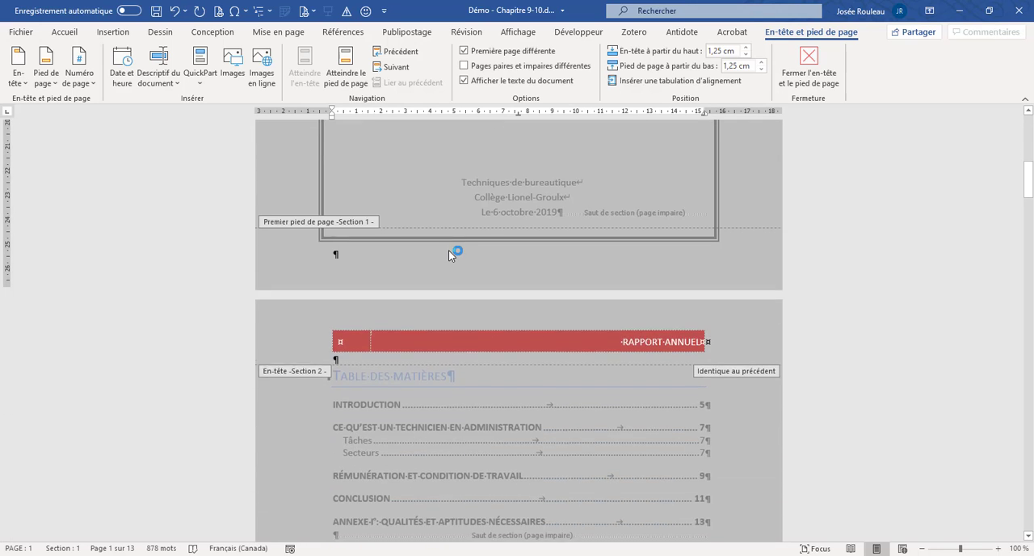
scroll(489, 302, "up", 10)
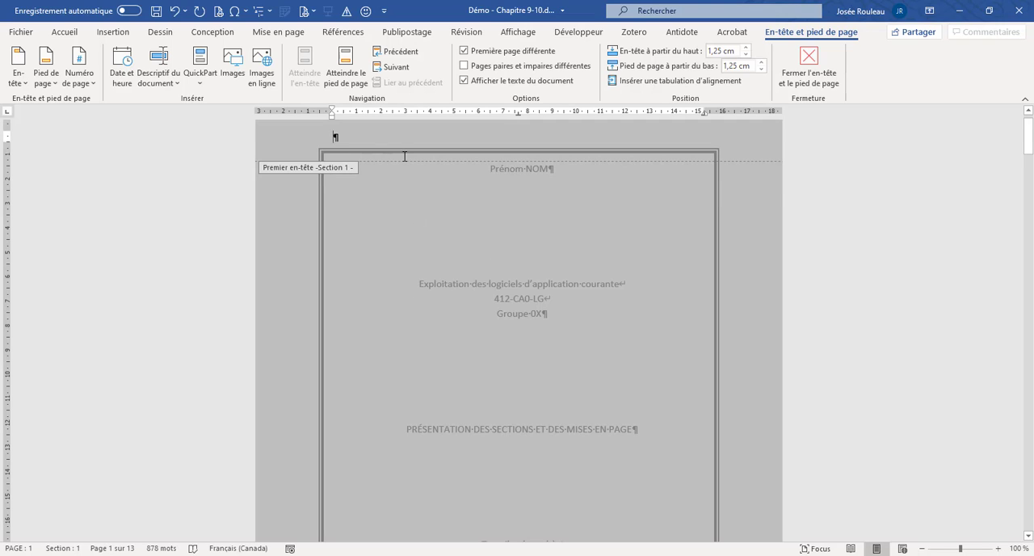
scroll(359, 178, "up", 1)
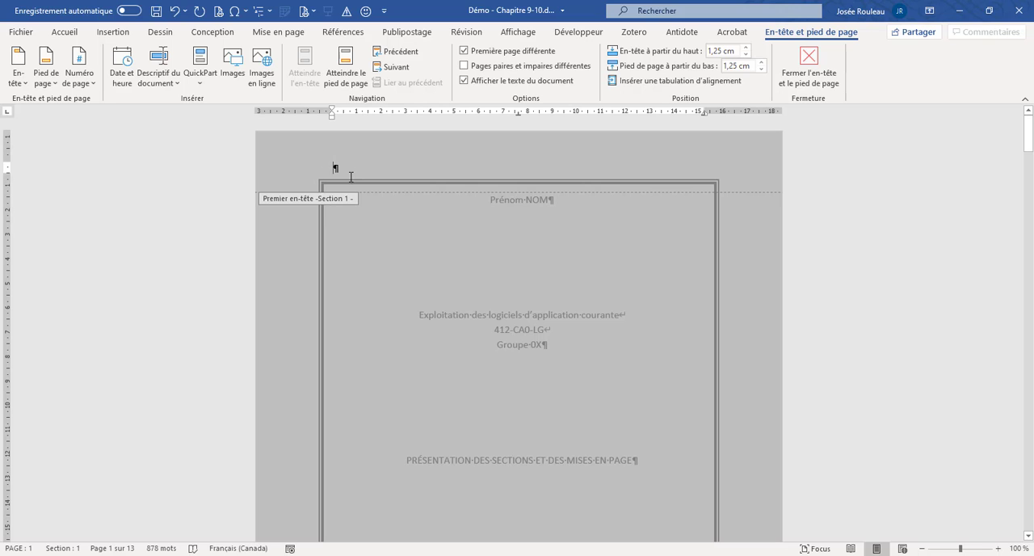
- Compare the cover page header with those of Sections 2 and 3, turn off the different first page option, and close the header
scroll(343, 171, "down", 10)
scroll(349, 179, "up", 9)
scroll(358, 179, "down", 10)
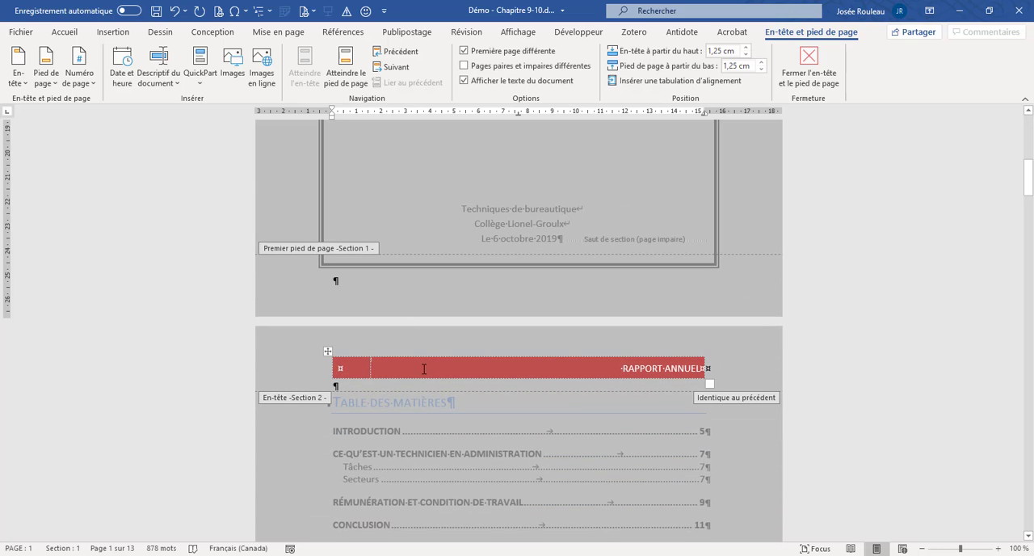
scroll(420, 358, "down", 10)
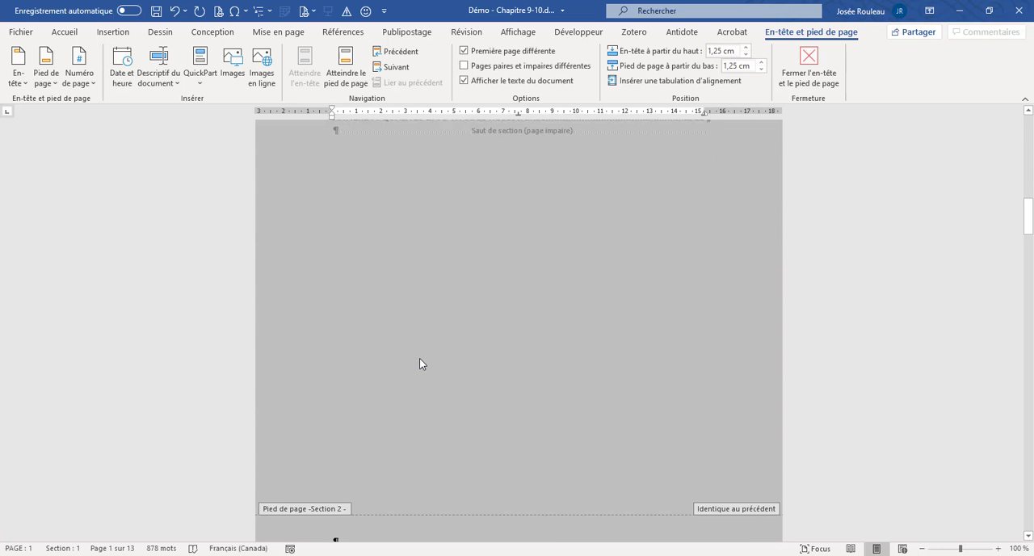
scroll(420, 358, "down", 3)
scroll(420, 358, "up", 10)
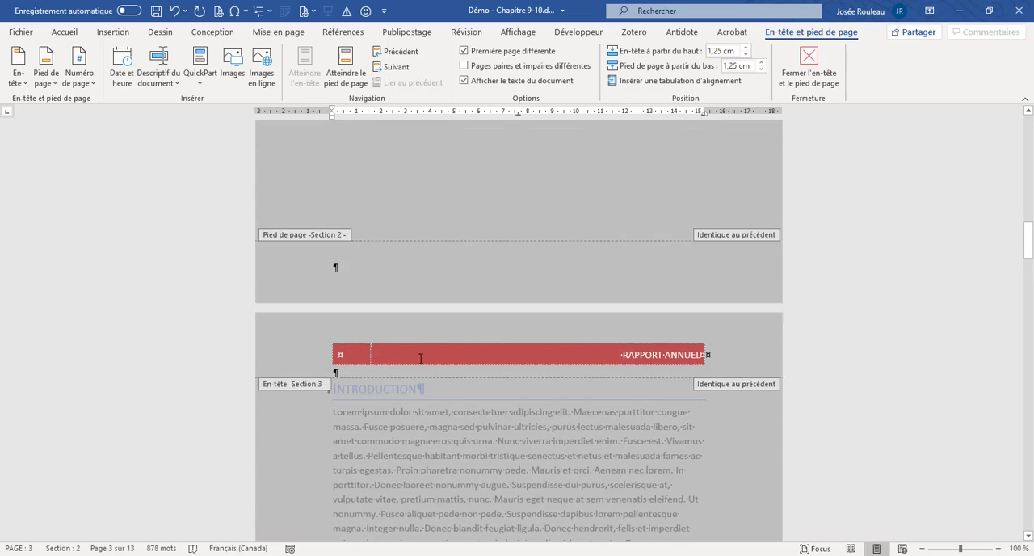
scroll(419, 358, "up", 9)
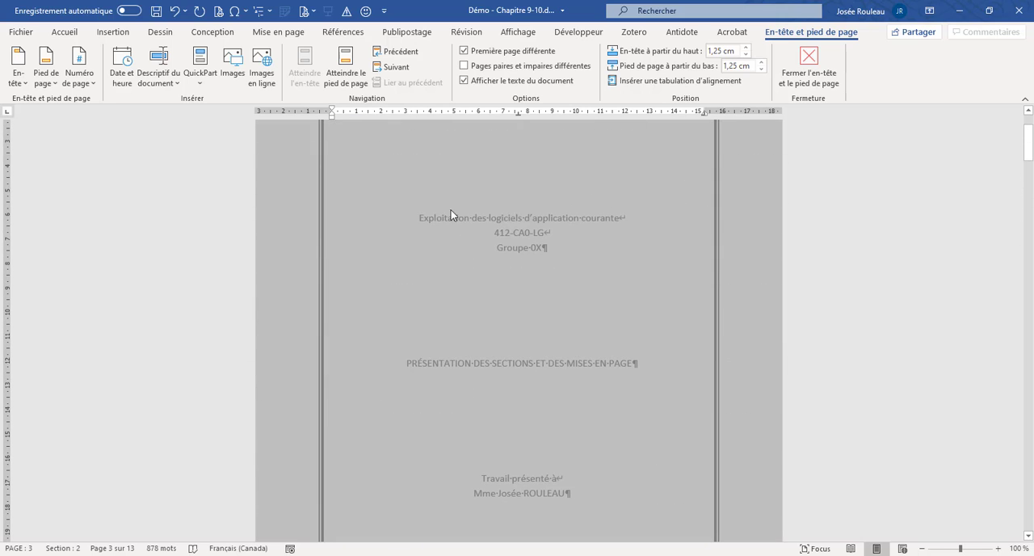
left_click(464, 51)
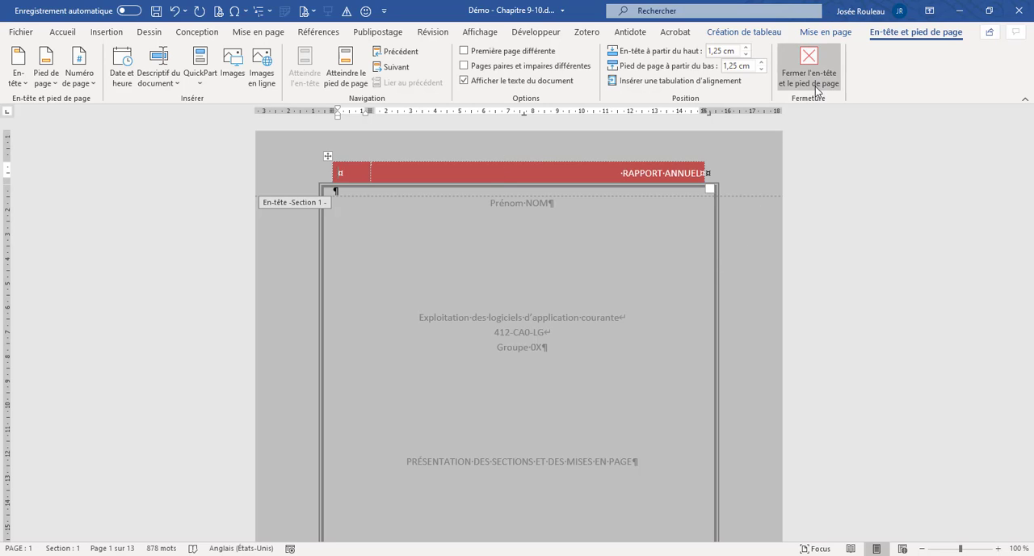
double_click(754, 262)
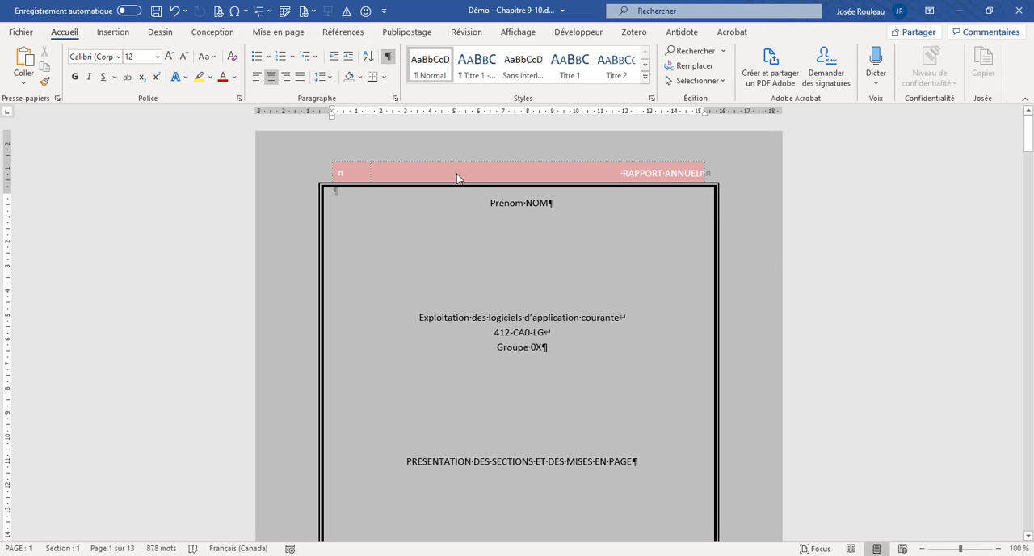
- Remove the RAPPORT ANNUEL header with the remove header command, and check the cover and table of contents pages
left_click(125, 36)
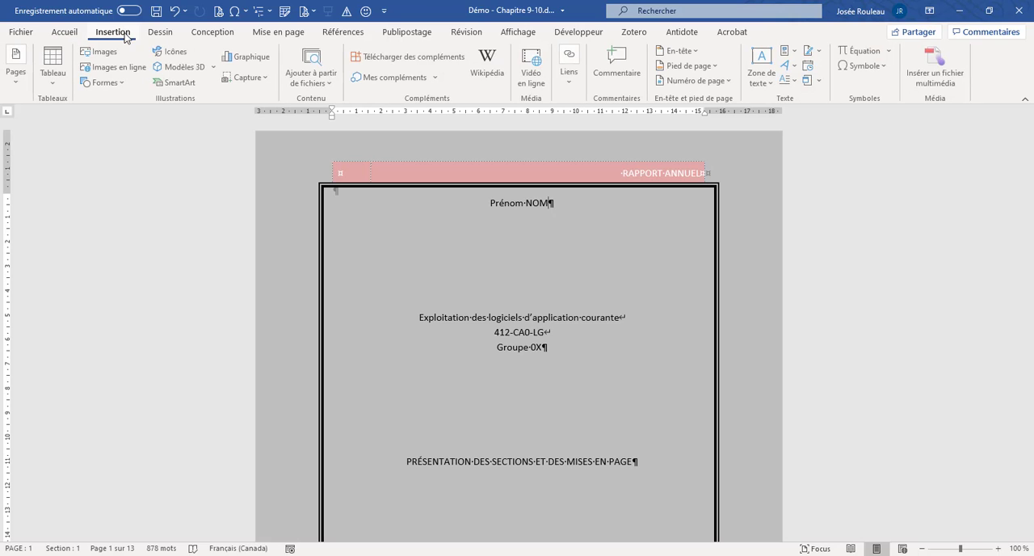
left_click(696, 52)
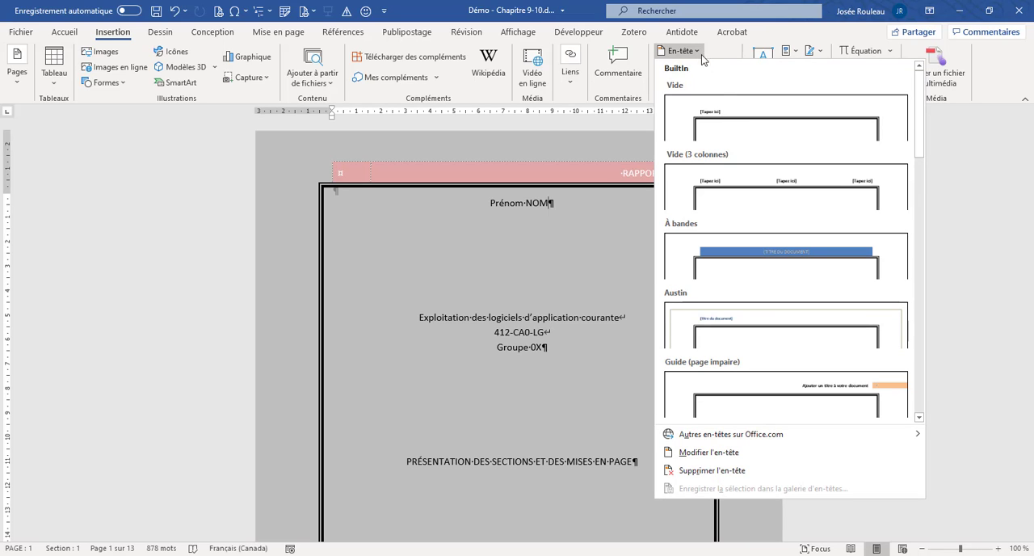
left_click(748, 475)
scroll(745, 469, "down", 10)
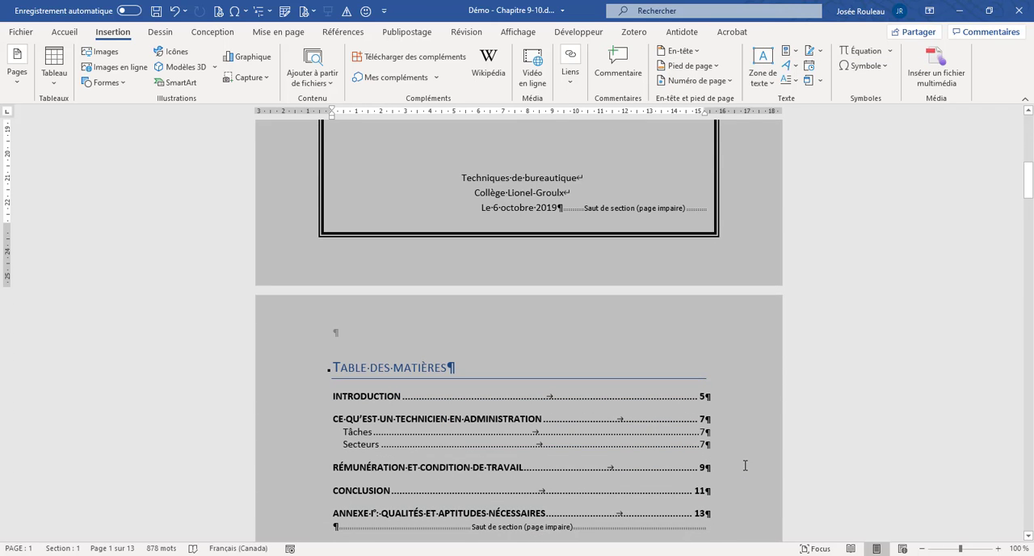
scroll(745, 465, "up", 10)
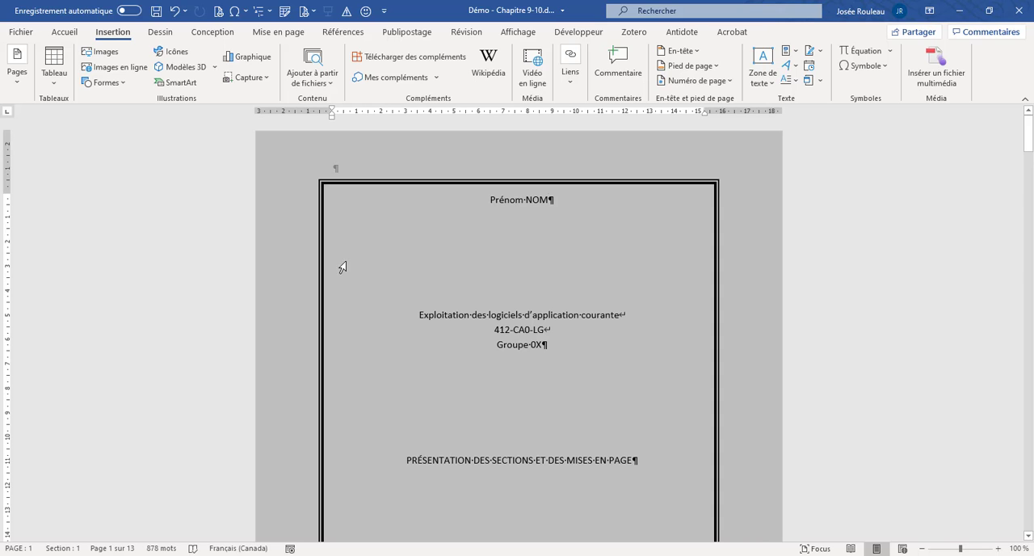
- Examine the header areas of the cover, table of contents and Introduction pages
scroll(450, 234, "down", 10)
scroll(455, 236, "down", 20)
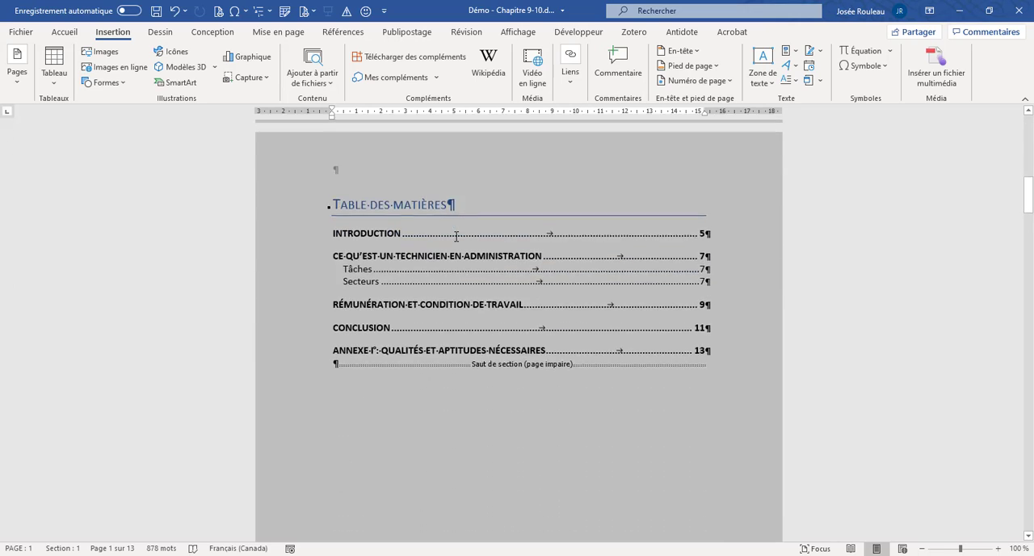
left_click(455, 257)
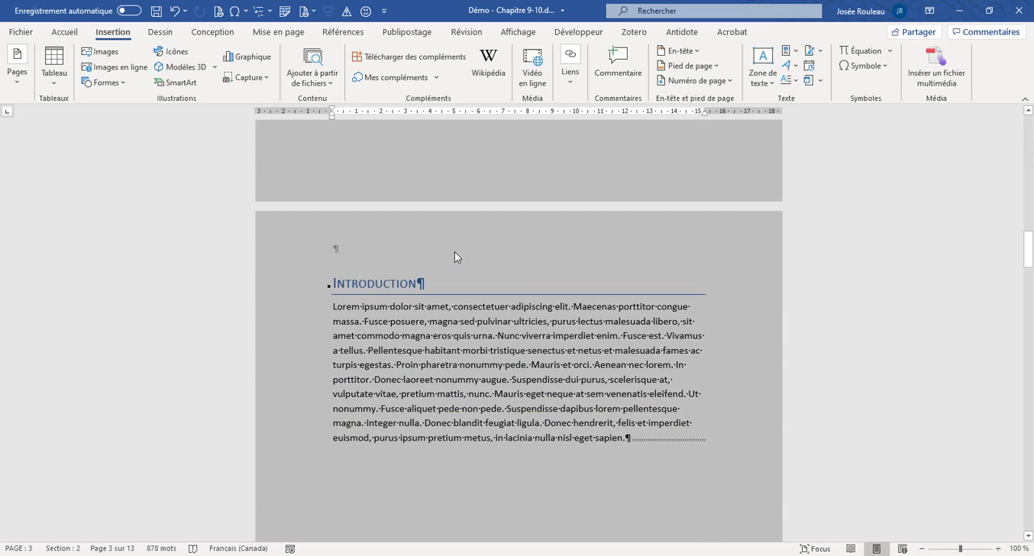
scroll(454, 255, "up", 20)
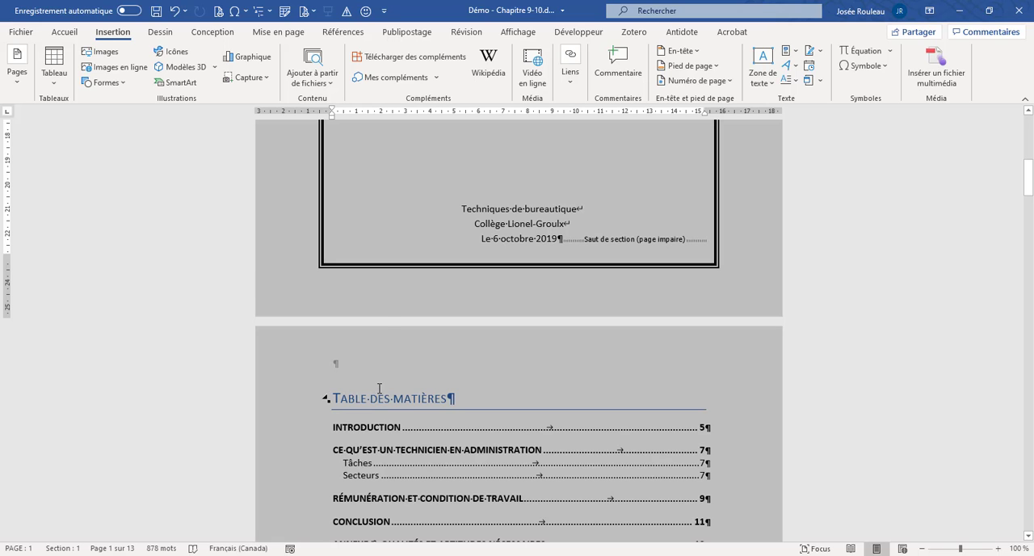
scroll(494, 319, "up", 10)
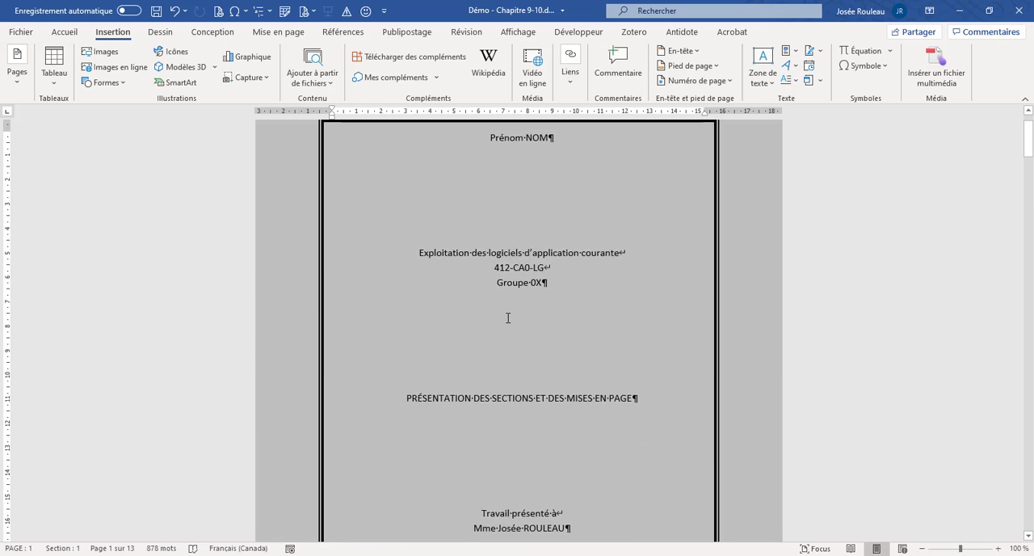
scroll(509, 315, "down", 5)
scroll(509, 315, "down", 3)
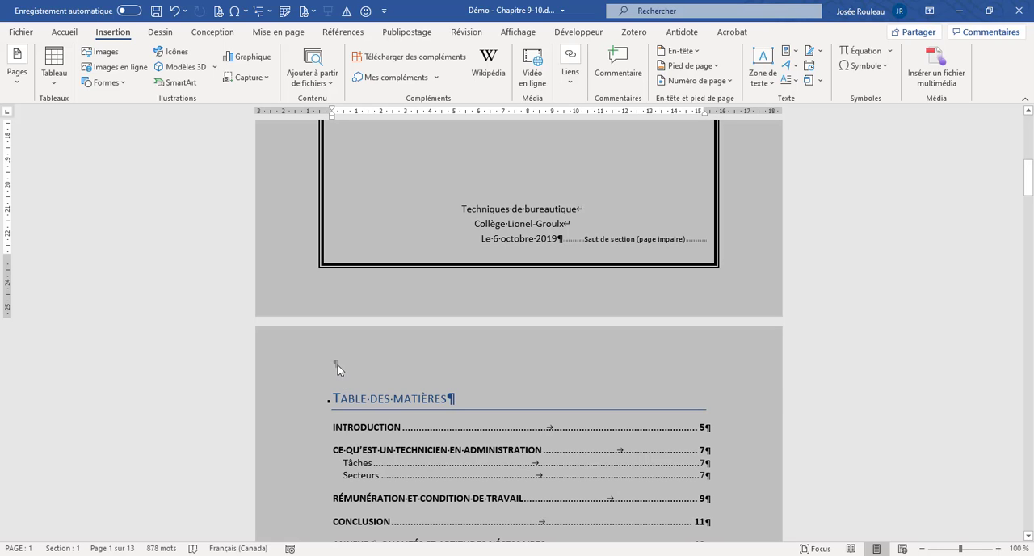
- Open the Section 2 header on the table of contents page and check it against the cover page
double_click(338, 365)
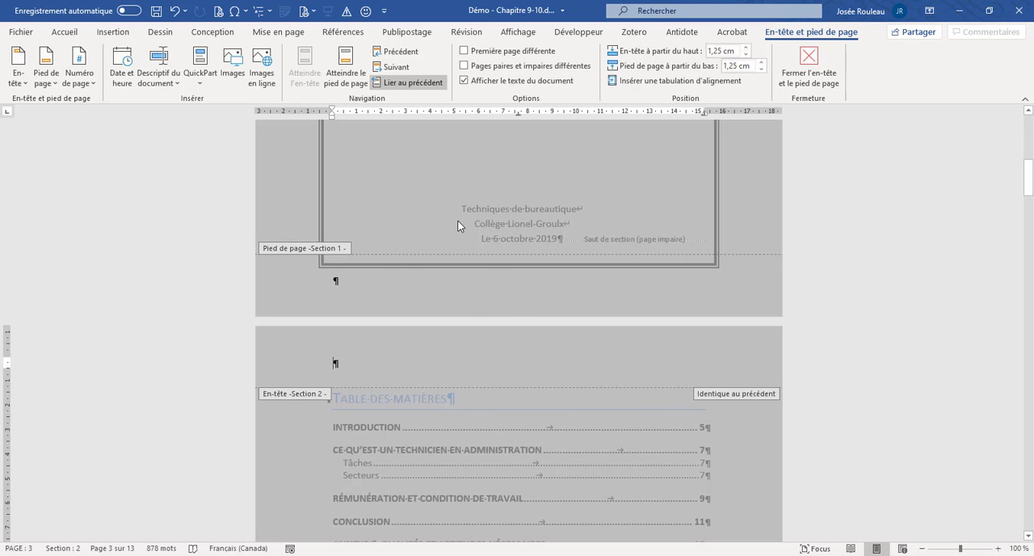
scroll(457, 225, "up", 3)
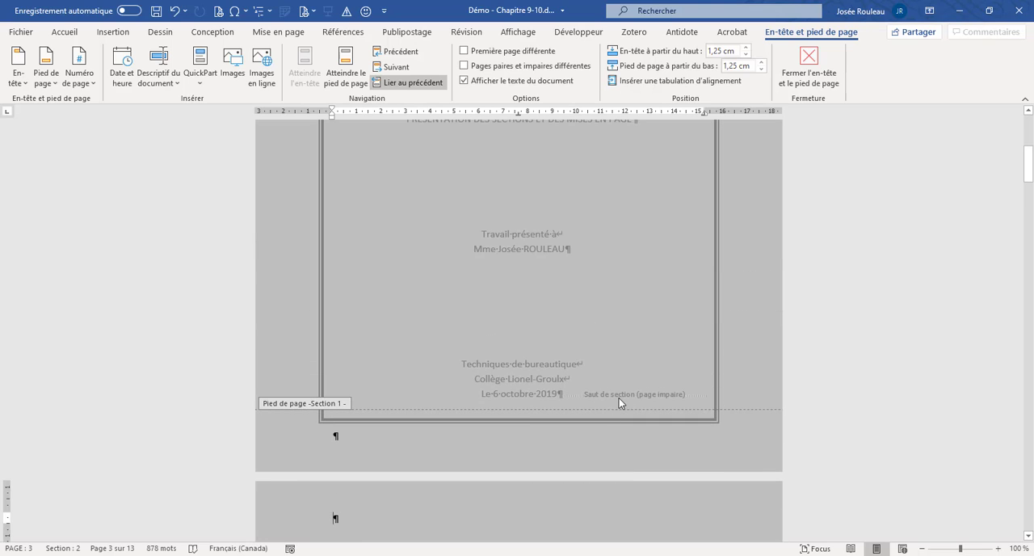
scroll(619, 398, "up", 3)
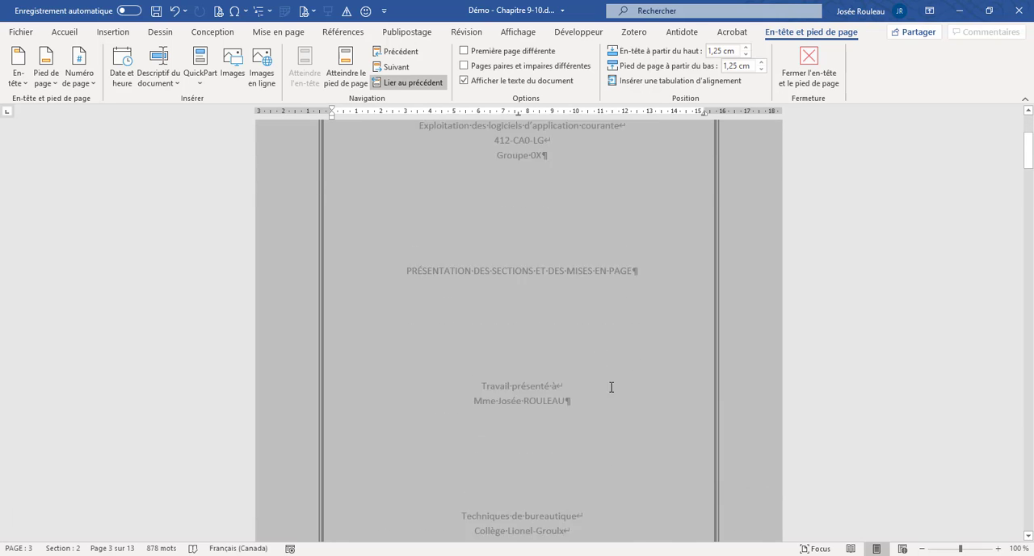
scroll(611, 387, "down", 10)
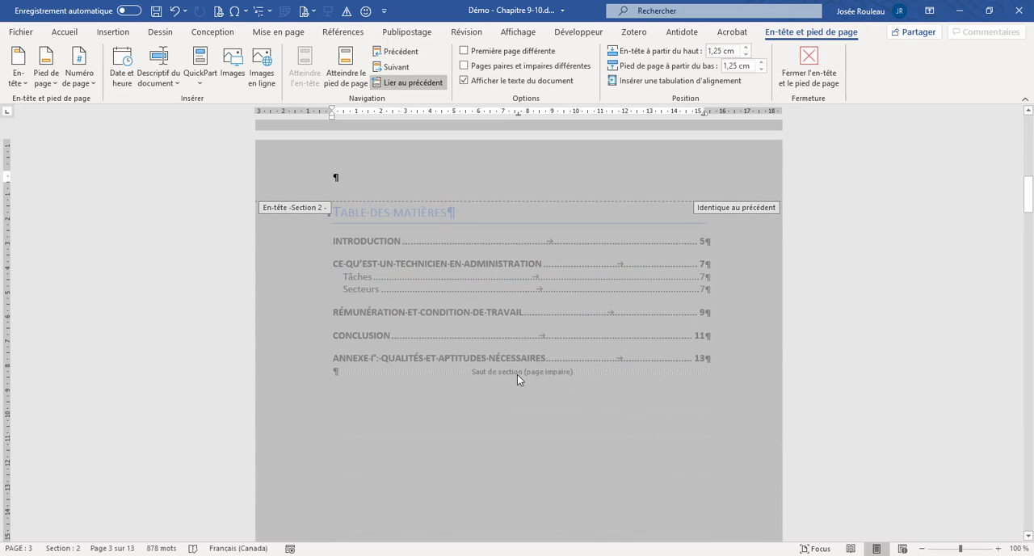
scroll(545, 310, "up", 3)
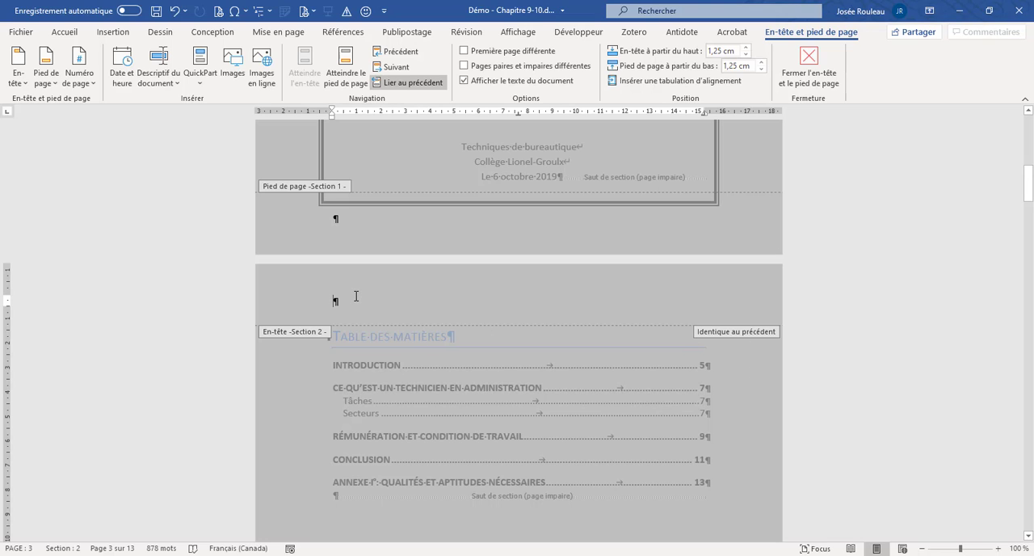
- Try the text PRénom in the linked Section 2 header, check the cover page, and delete the text
type("Prénom")
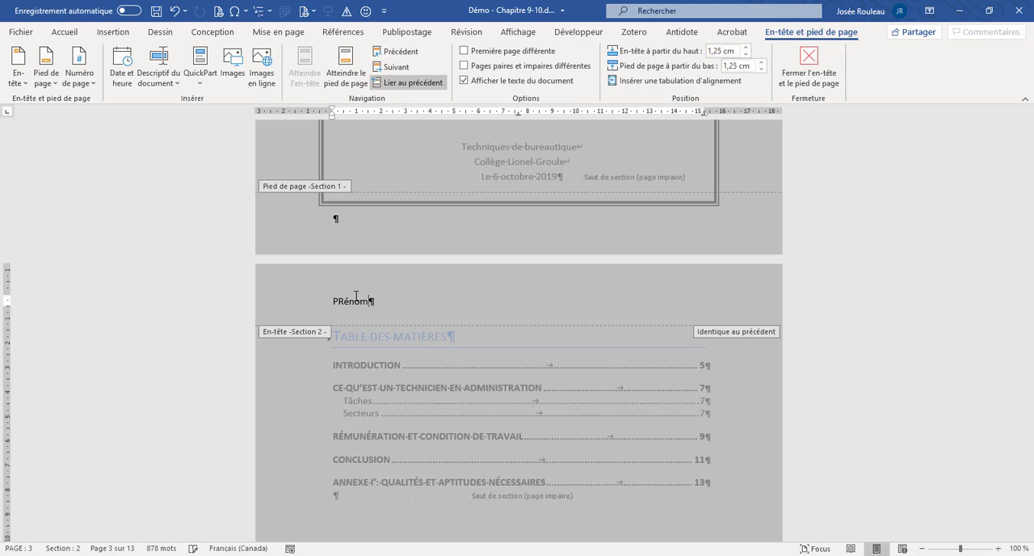
scroll(356, 297, "up", 5)
scroll(519, 331, "up", 4)
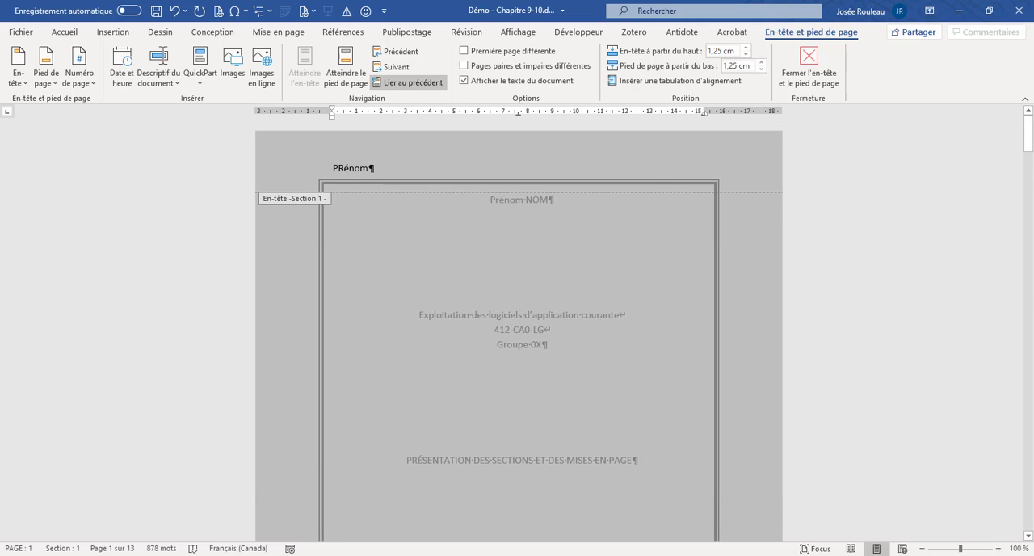
scroll(353, 295, "down", 10)
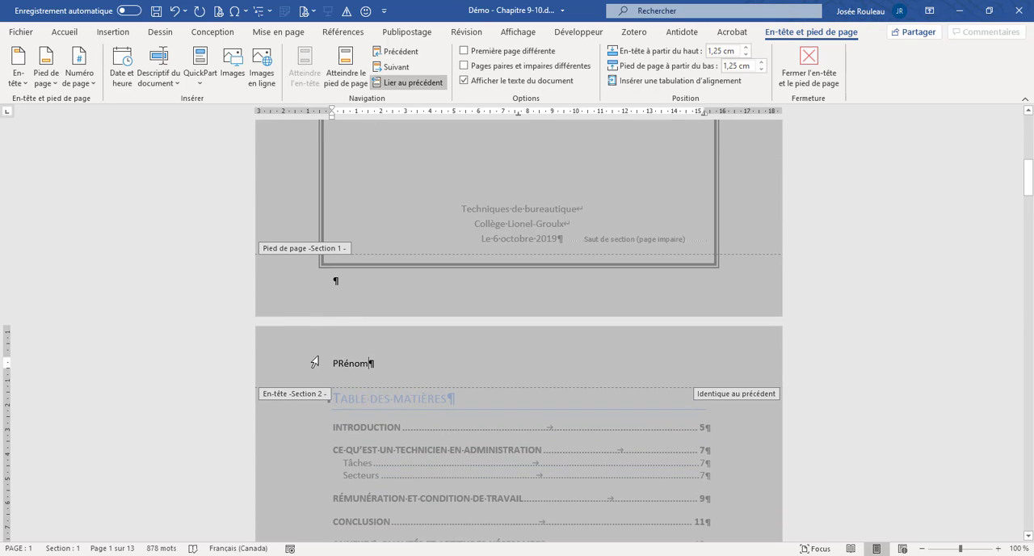
left_click(310, 365)
key("Delete")
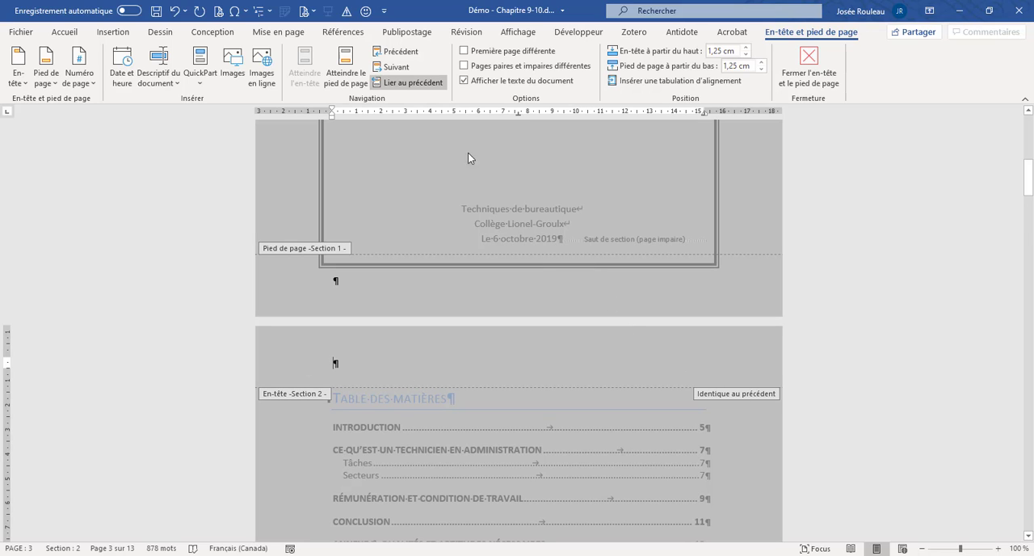
- Unlink the Section 2 header from the previous section, enter PRénom in it, and check the cover page header
left_click(405, 87)
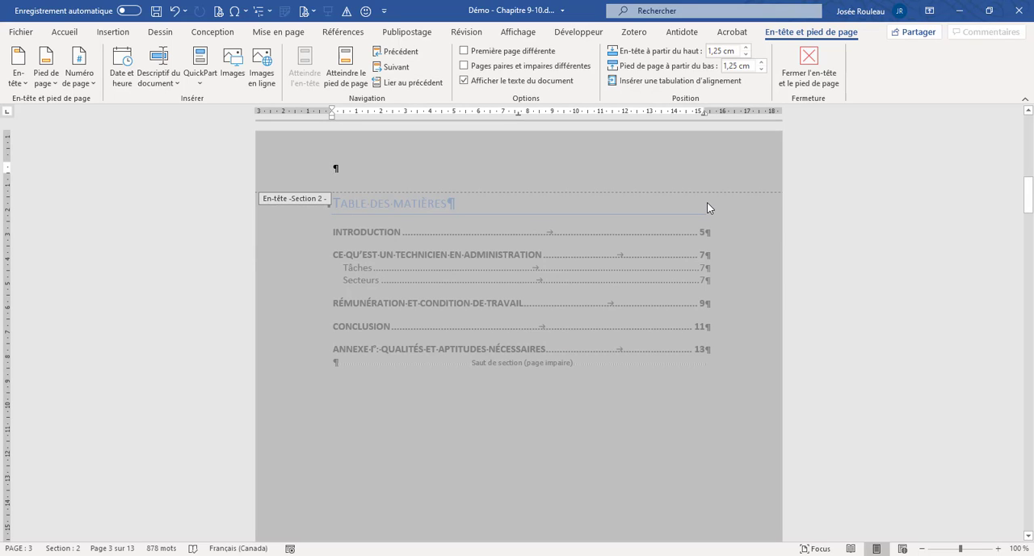
type("PRénom")
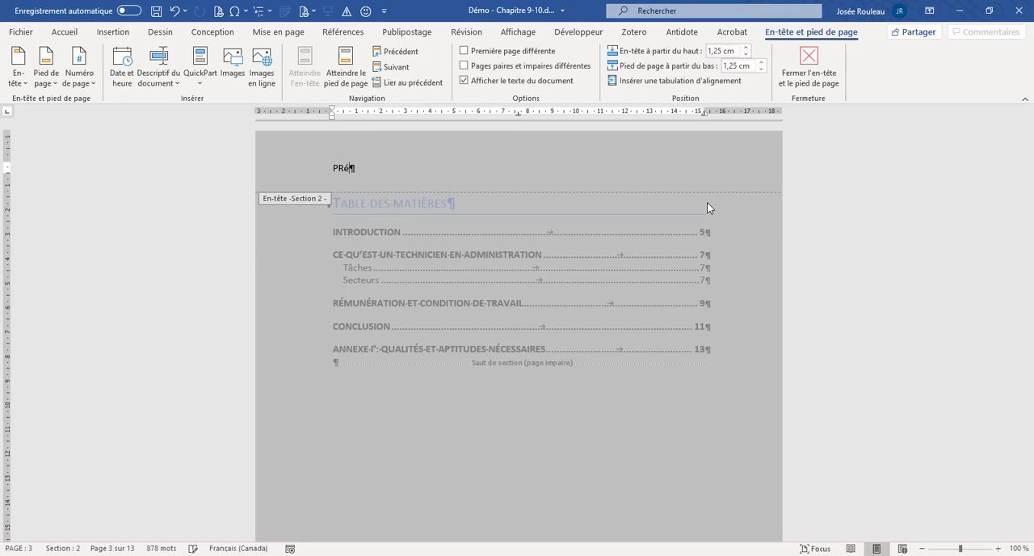
scroll(731, 208, "up", 10)
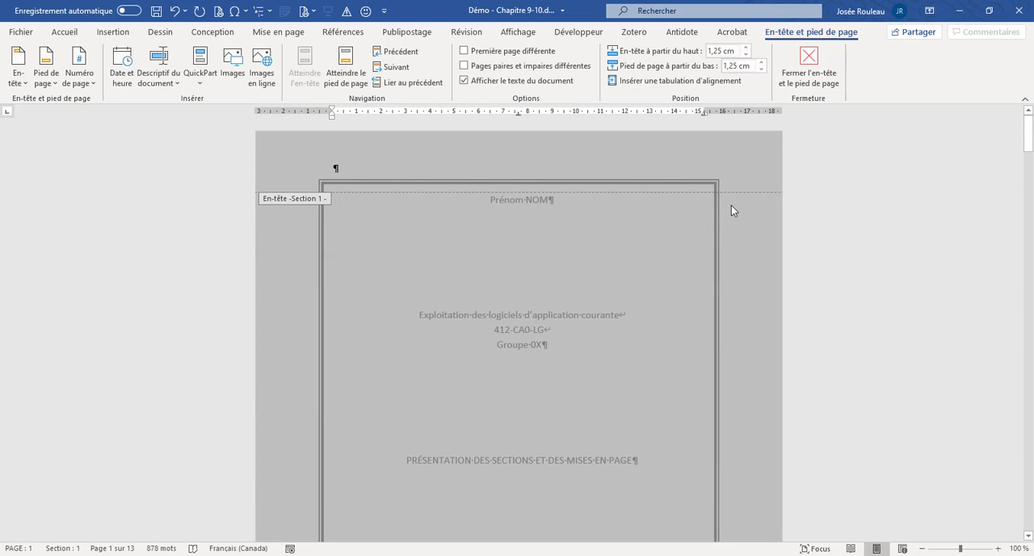
scroll(731, 211, "down", 10)
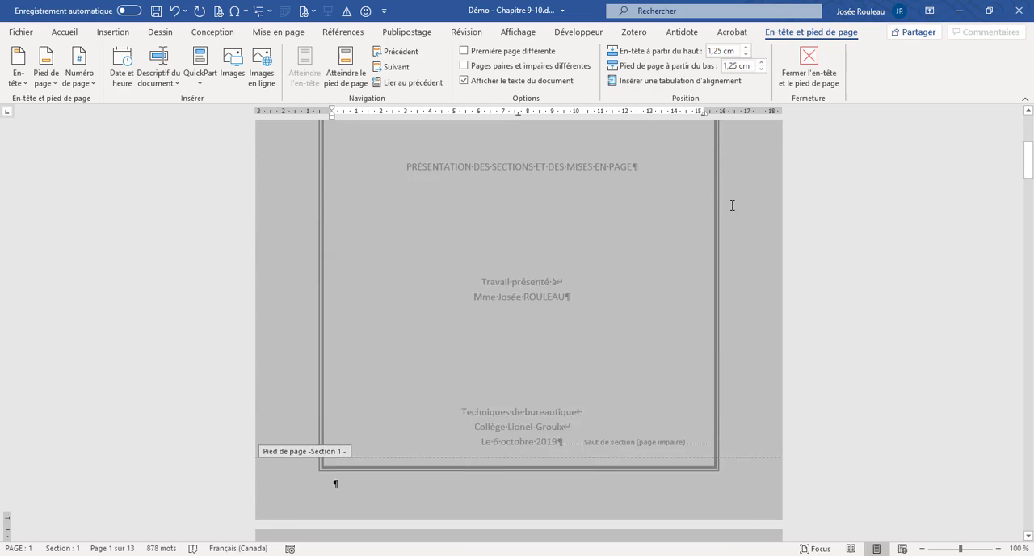
- Correct the Section 2 header text to Prénom and check the headers of the following sections
left_click_drag(344, 304, 343, 305)
type("rénom")
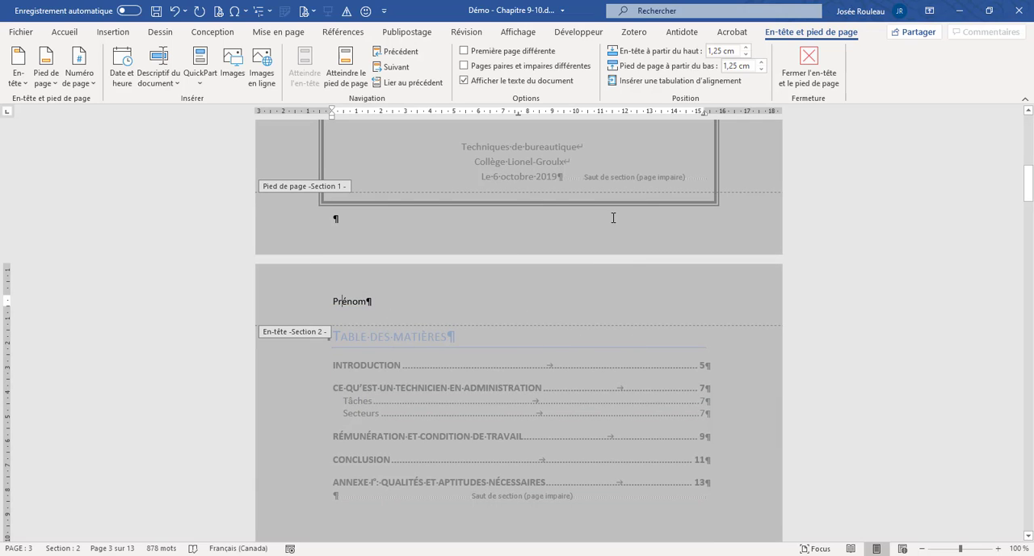
scroll(613, 217, "down", 10)
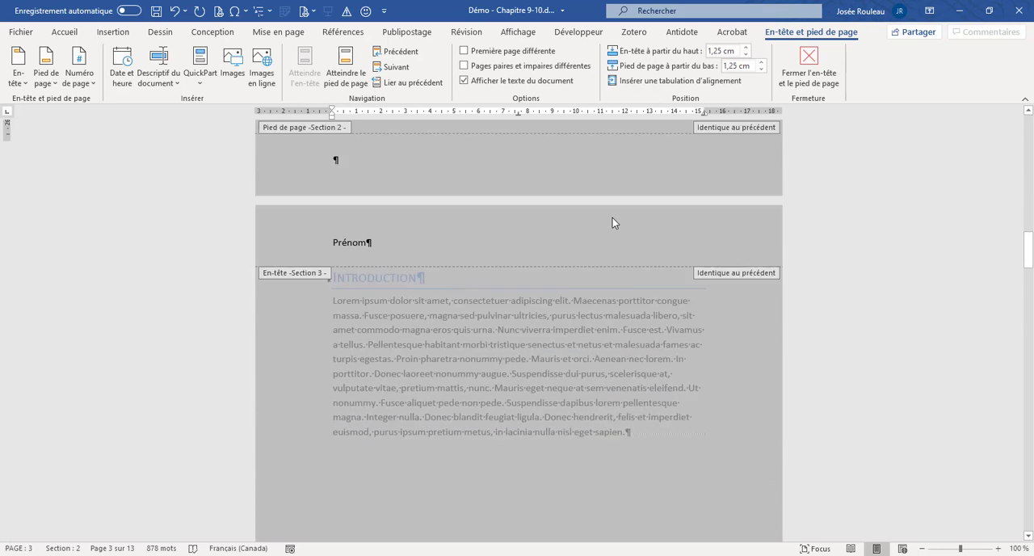
scroll(613, 223, "down", 15)
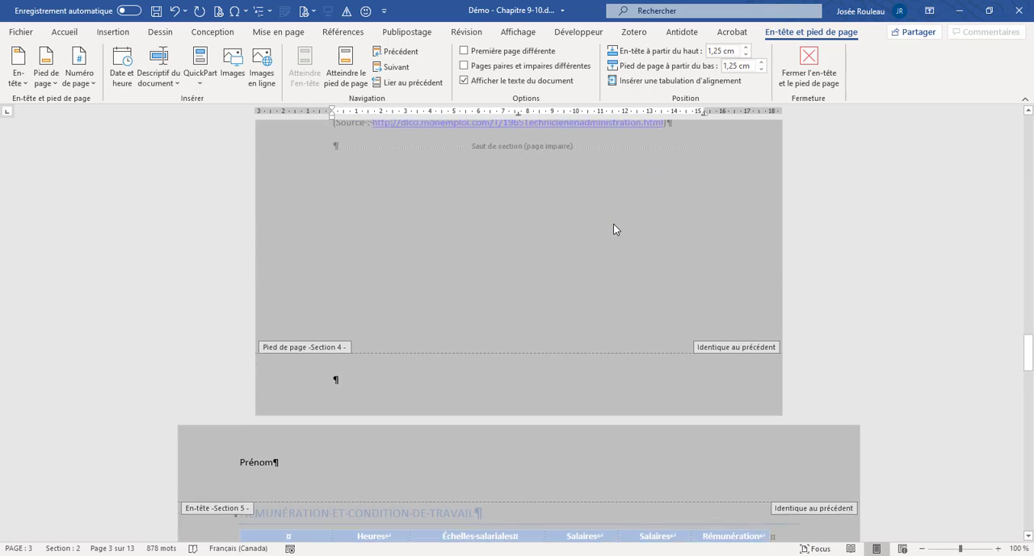
scroll(613, 224, "down", 10)
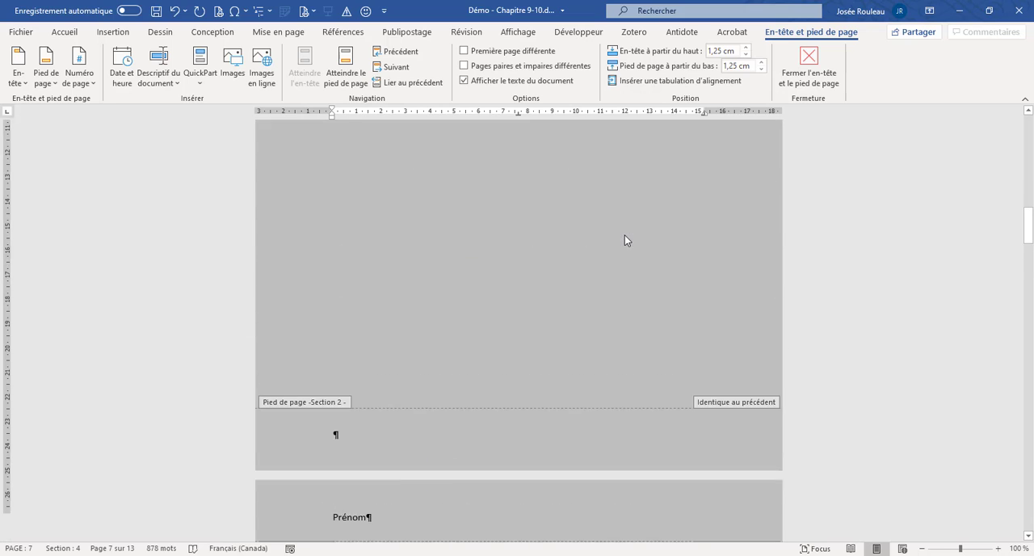
scroll(624, 240, "down", 5)
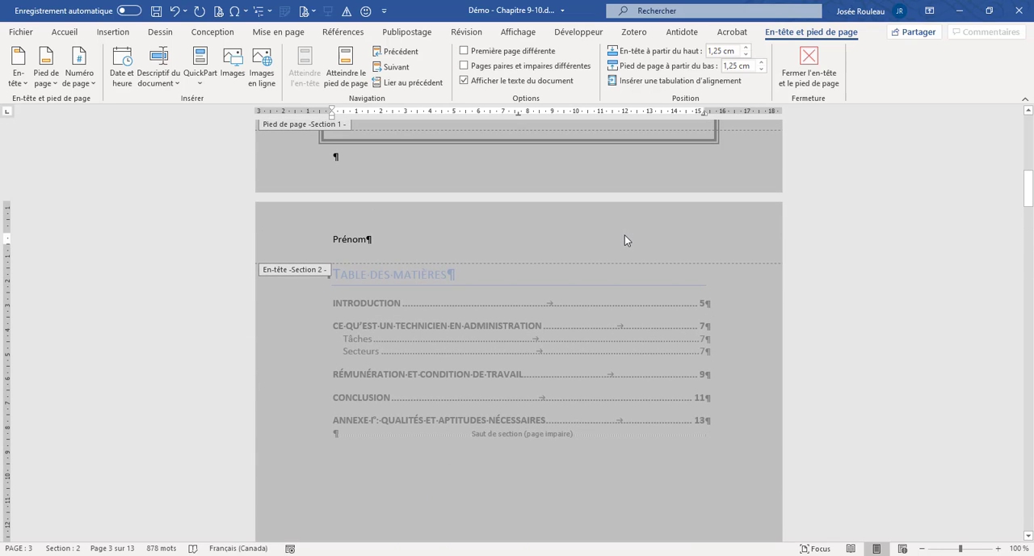
scroll(624, 235, "down", 14)
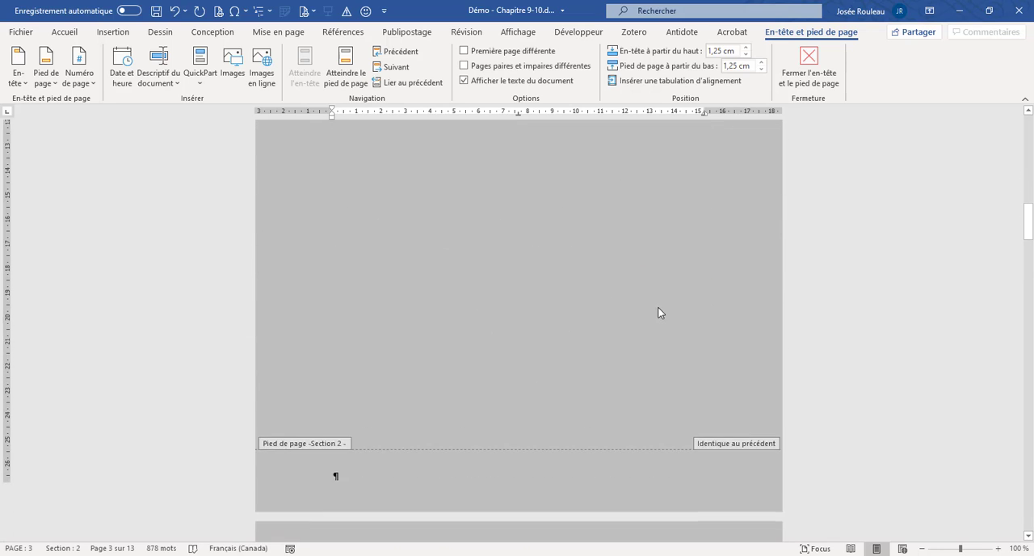
left_click(663, 353)
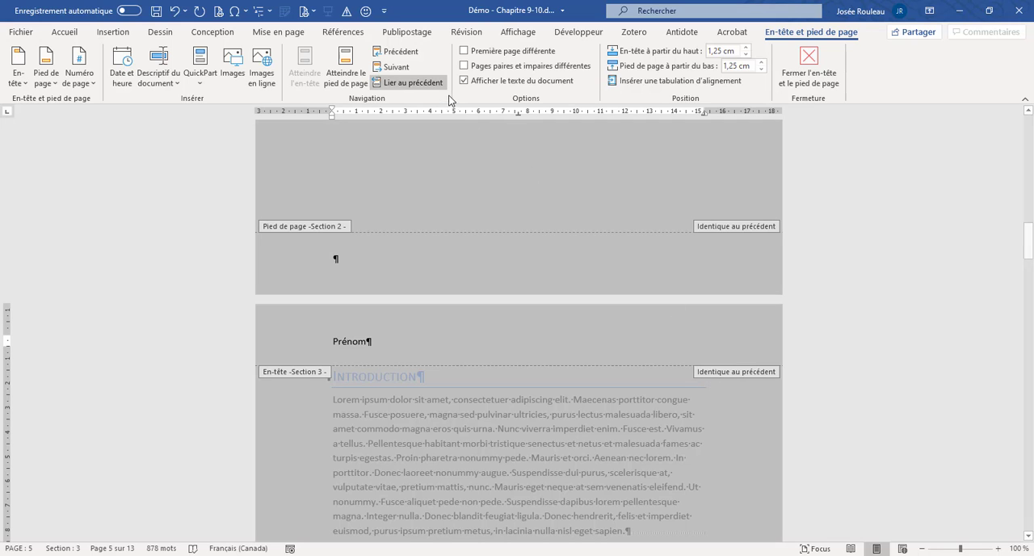
scroll(499, 191, "up", 14)
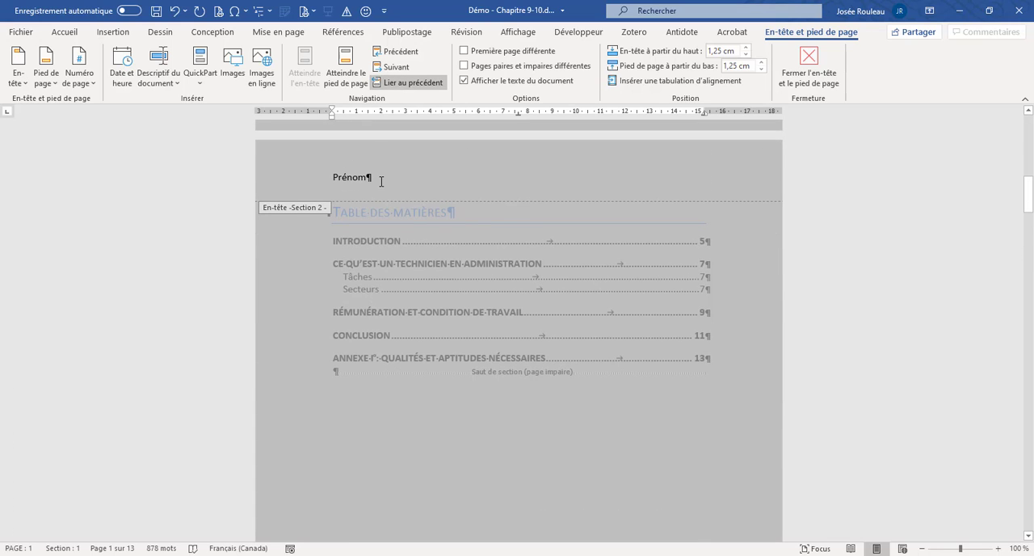
- Try adding Centré at the centre tab stop and Droite at the right tab stop of the Section 2 header
left_click(370, 178)
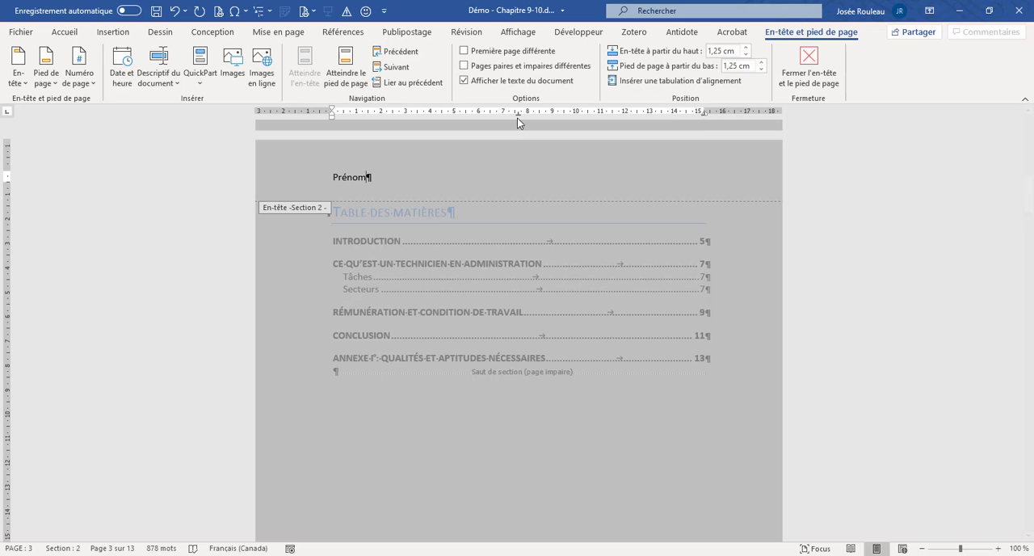
key("Tab")
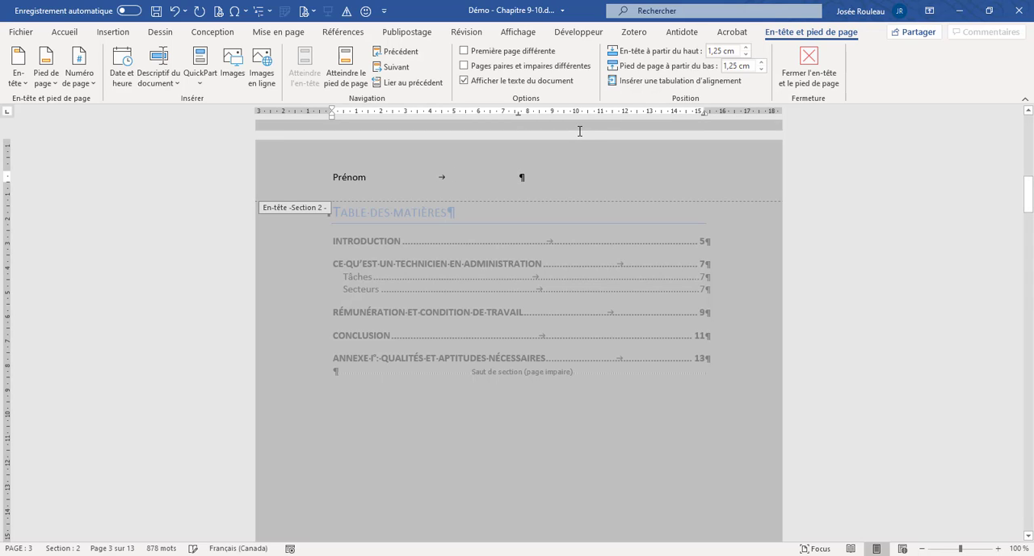
type("Centré")
key("Tab")
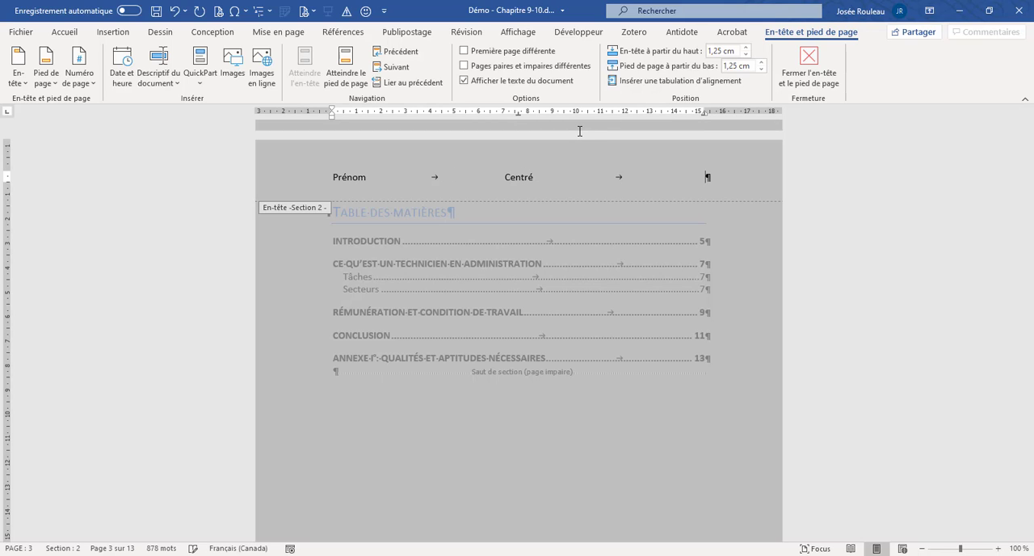
type("Droite")
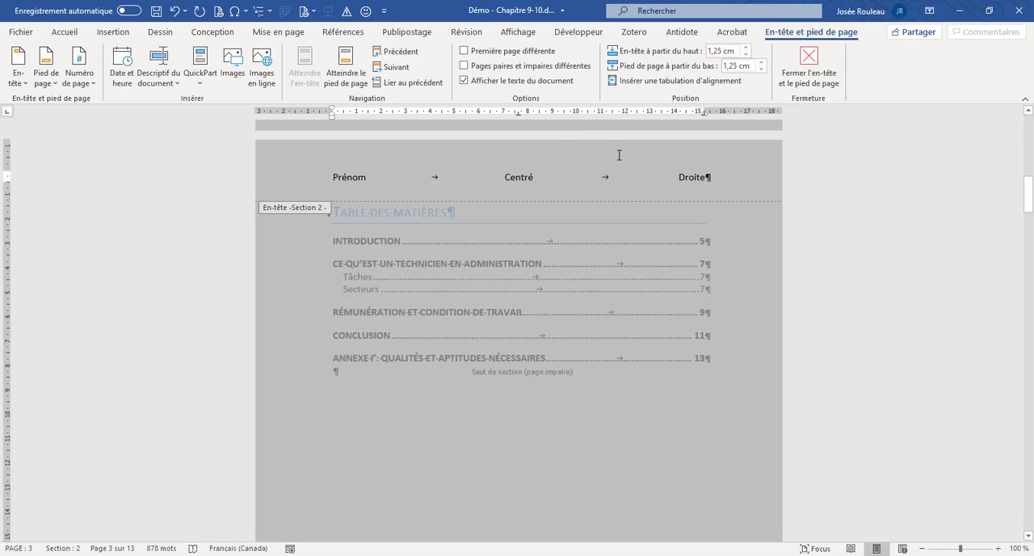
- Delete the Droite and Centré entries and their tabs, keeping only Prénom in the Section 2 header
key("BackSpace")
key("BackSpace")
key("BackSpace")
key("BackSpace")
key("BackSpace")
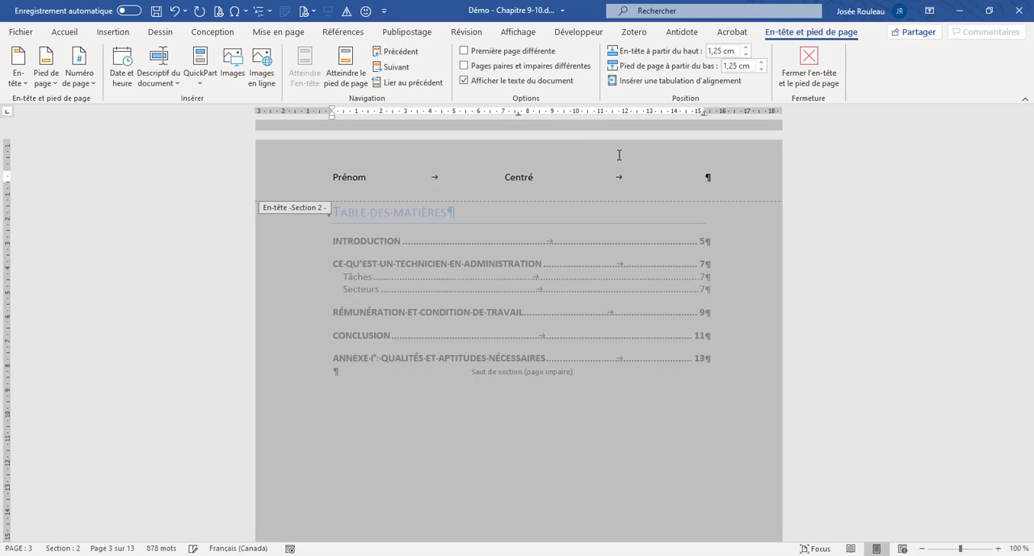
key("BackSpace")
key("BackSpace")
key("BackSpace")
key("BackSpace")
key("BackSpace")
key("BackSpace")
key("BackSpace")
key("BackSpace")
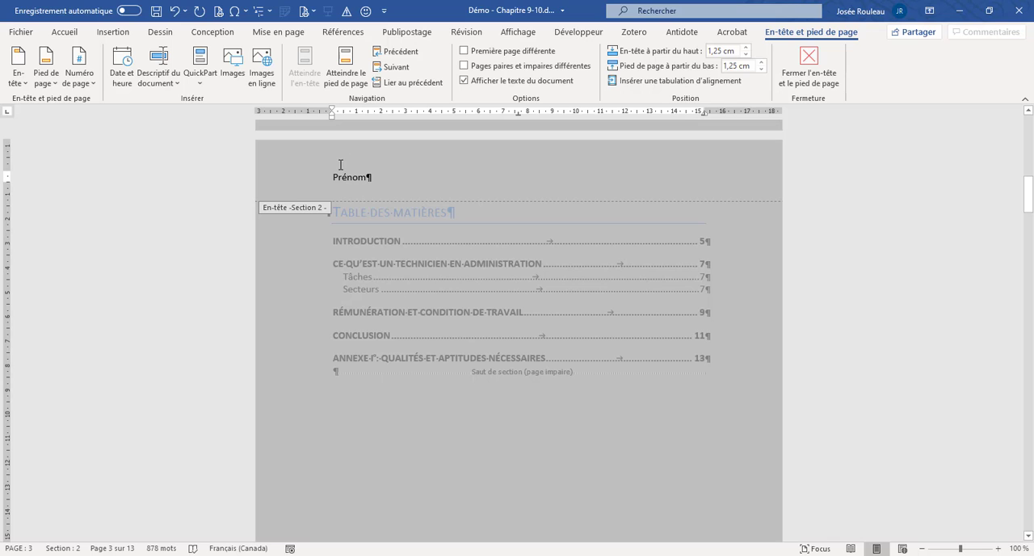
- Try centred and right alignment on the Section 2 header text, and set it back to left alignment
left_click(66, 33)
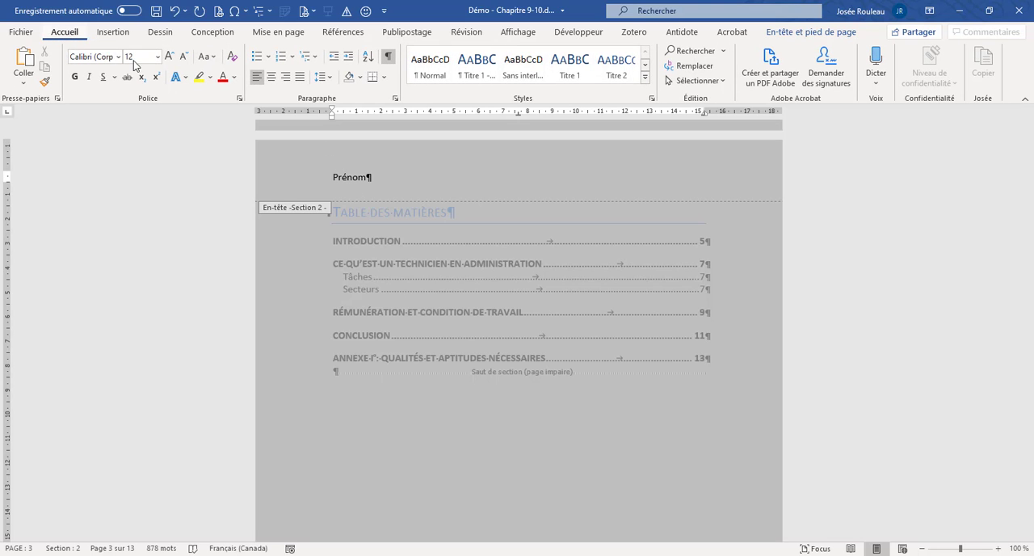
left_click(273, 83)
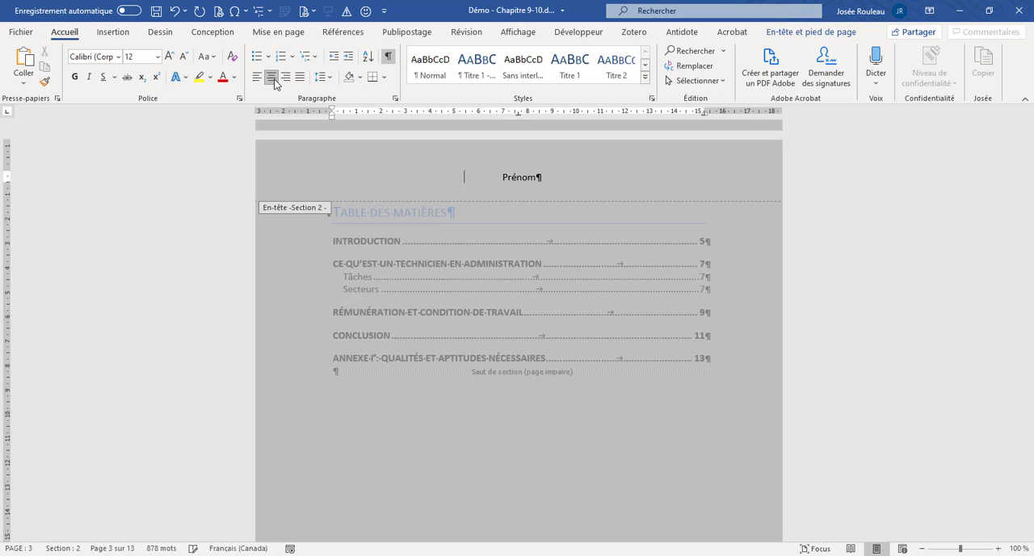
left_click(288, 80)
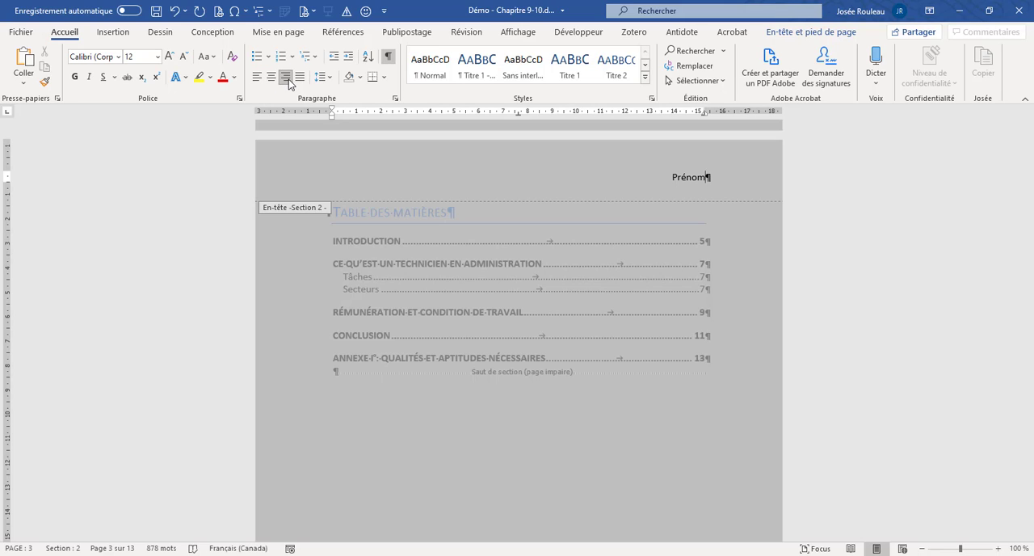
left_click(272, 78)
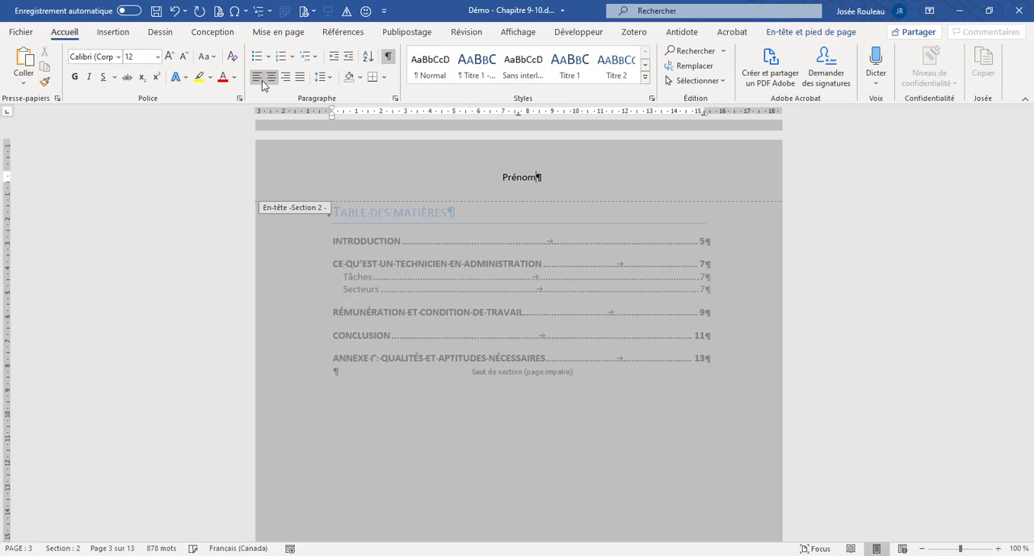
left_click(258, 79)
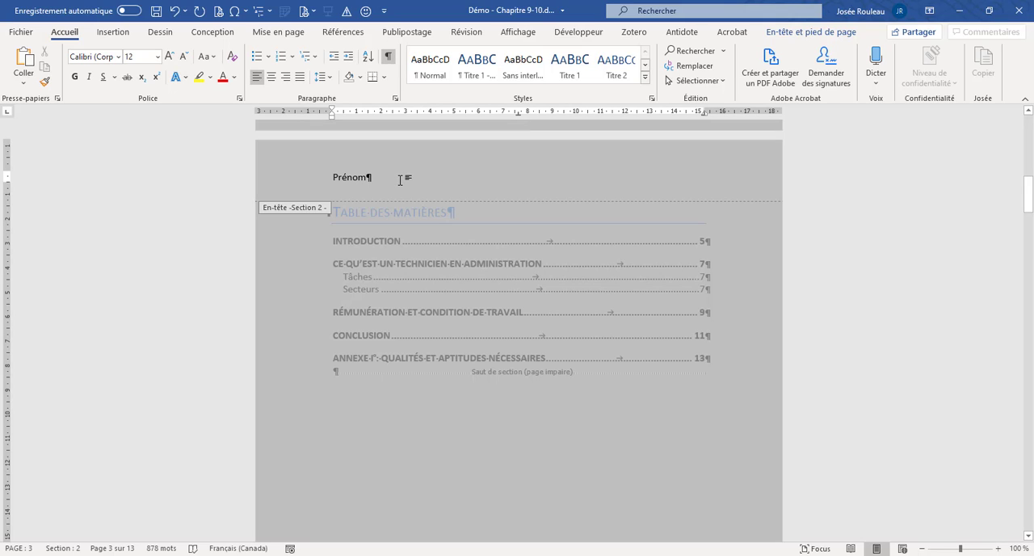
- Complete the Section 2 header text to Prénom Nom and insert the date at the right tab stop in the 12 avril 2020 format
type("Nom")
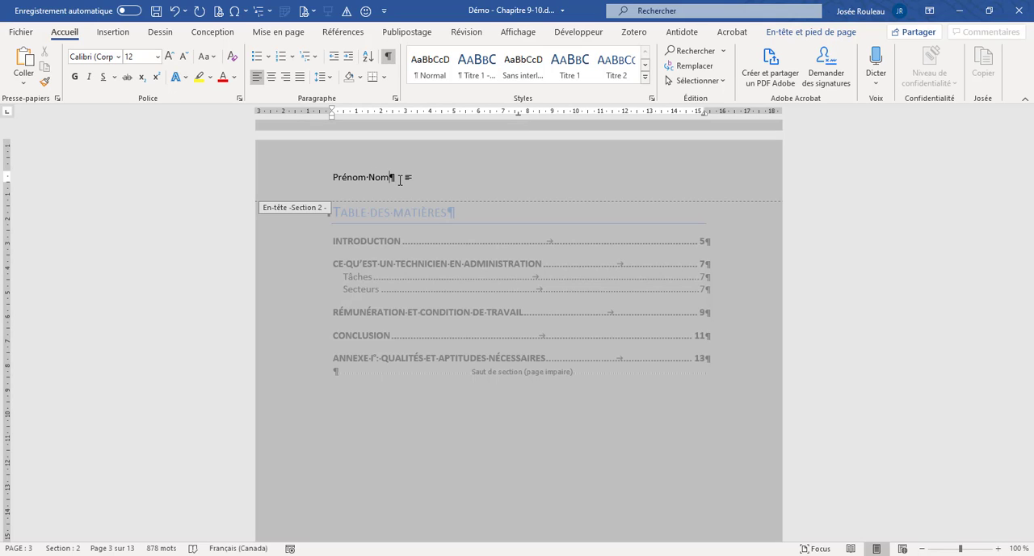
key("Tab")
key("Tab")
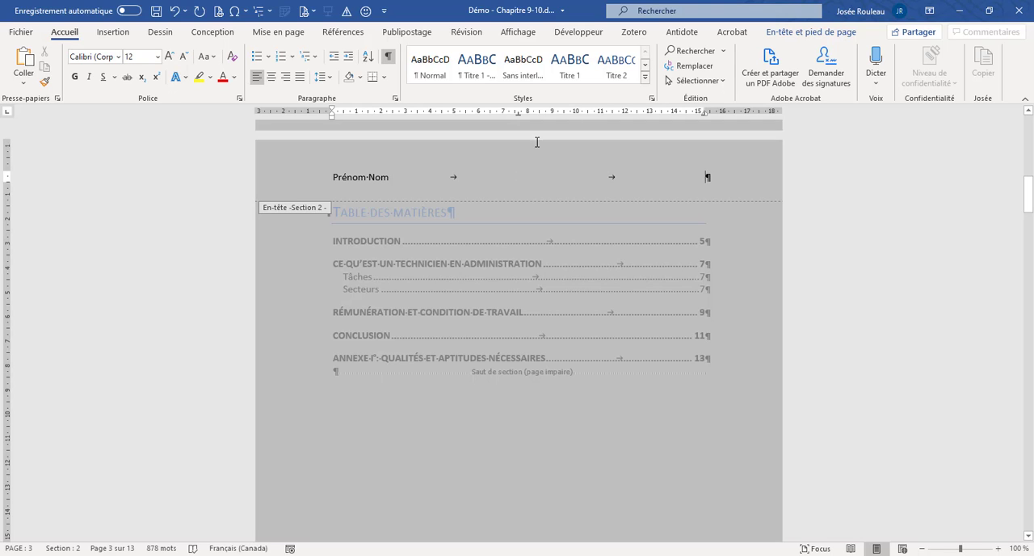
left_click(781, 34)
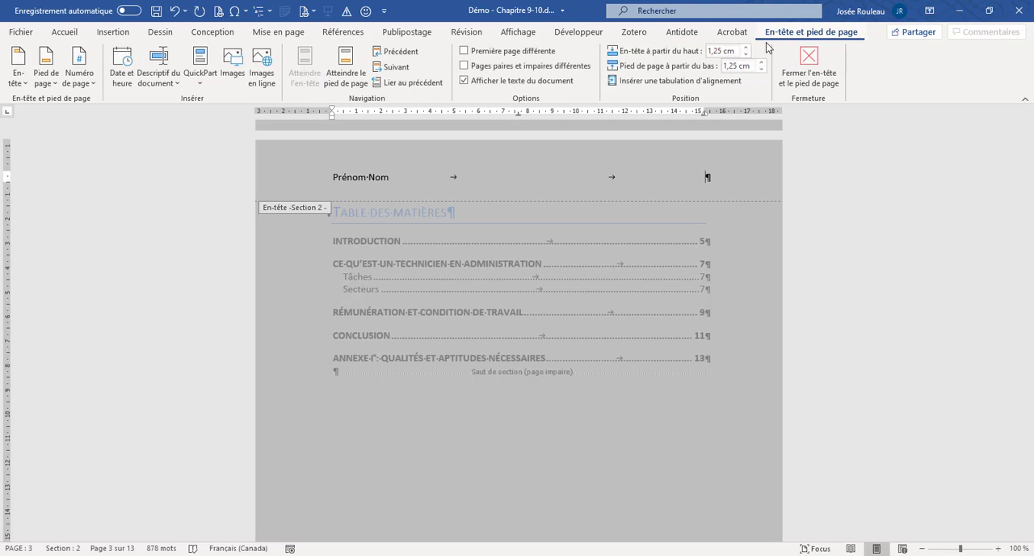
left_click(125, 88)
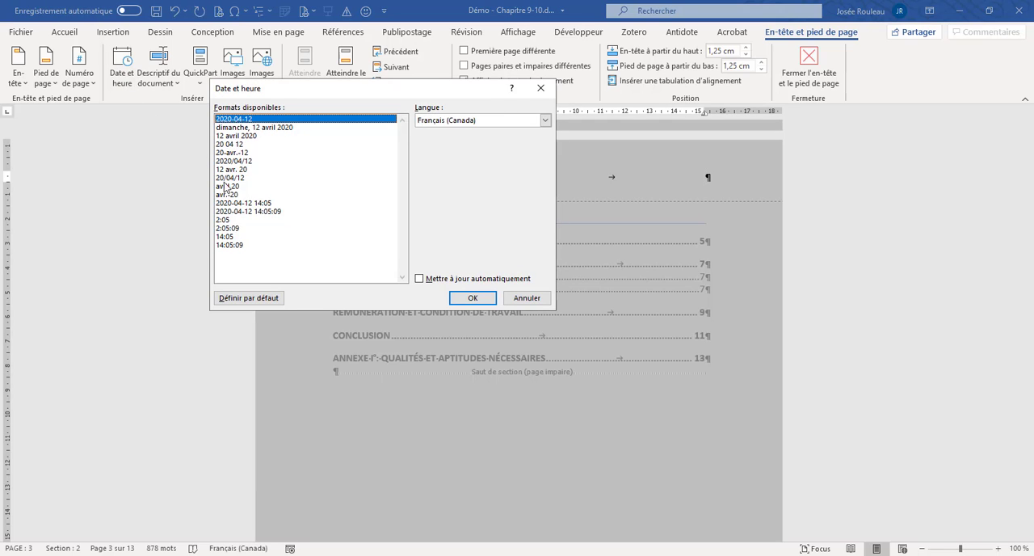
left_click(229, 137)
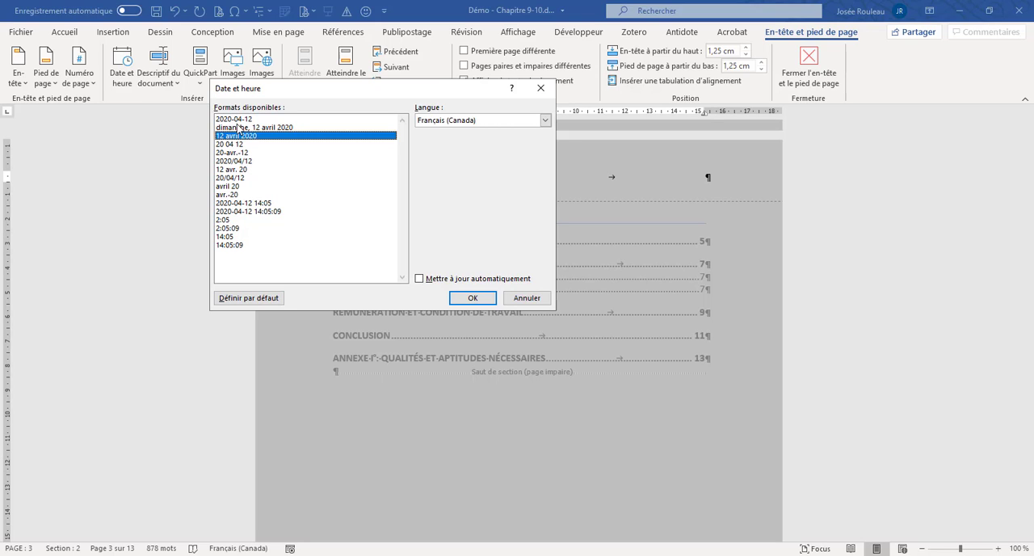
left_click(473, 298)
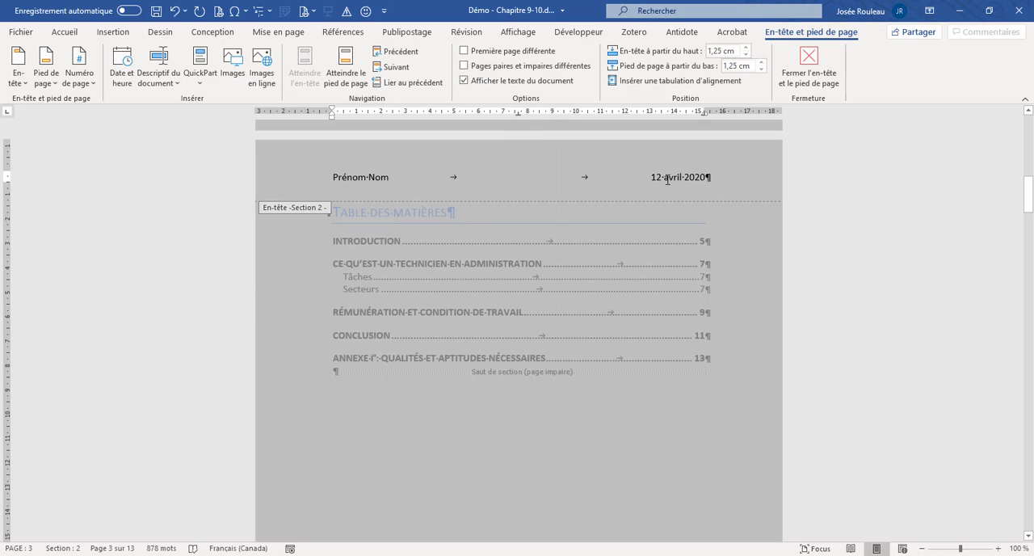
- Add a line below the Section 2 header text and insert a table of four columns and two rows there
key("Return")
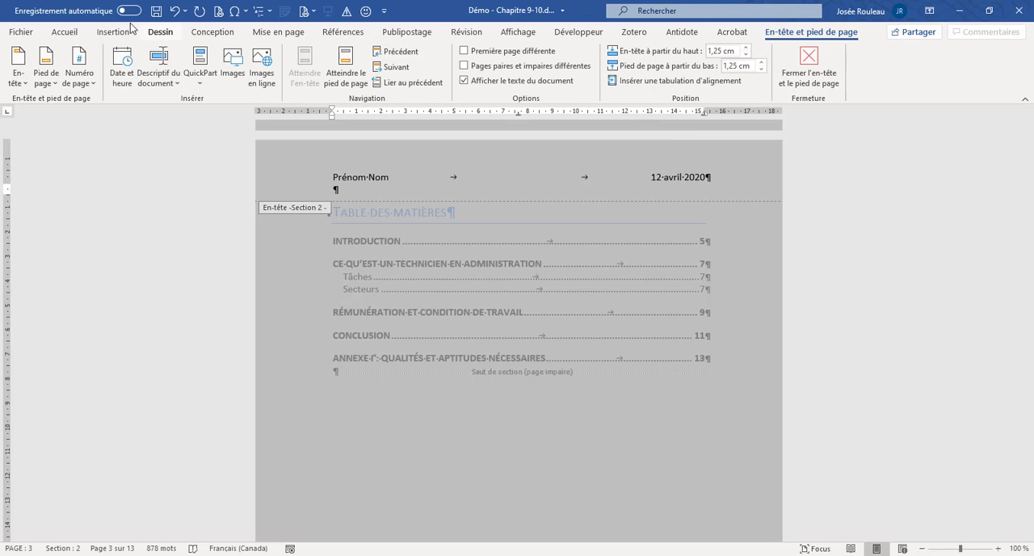
left_click(104, 32)
left_click(56, 80)
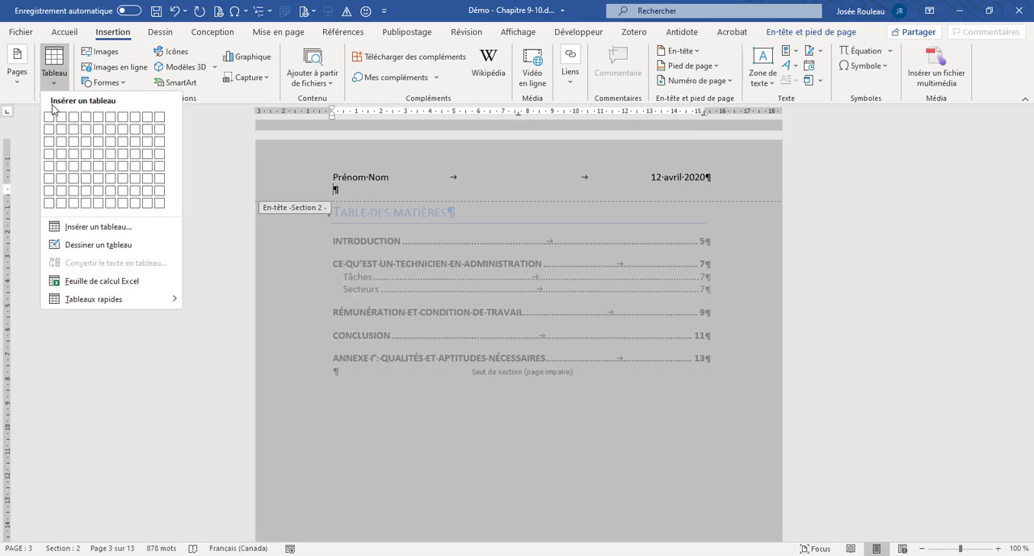
left_click(85, 129)
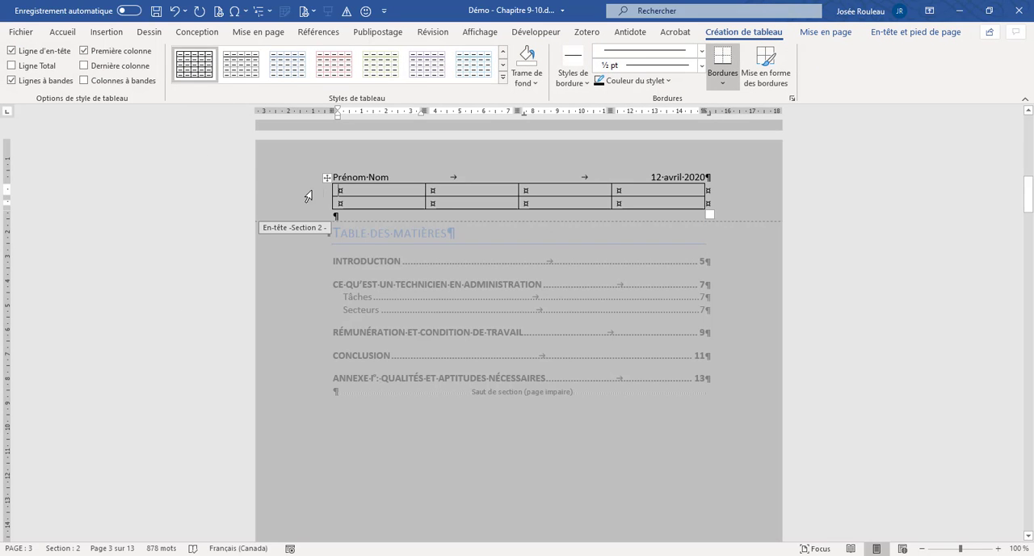
- Remove all borders from the whole header table
left_click(327, 178)
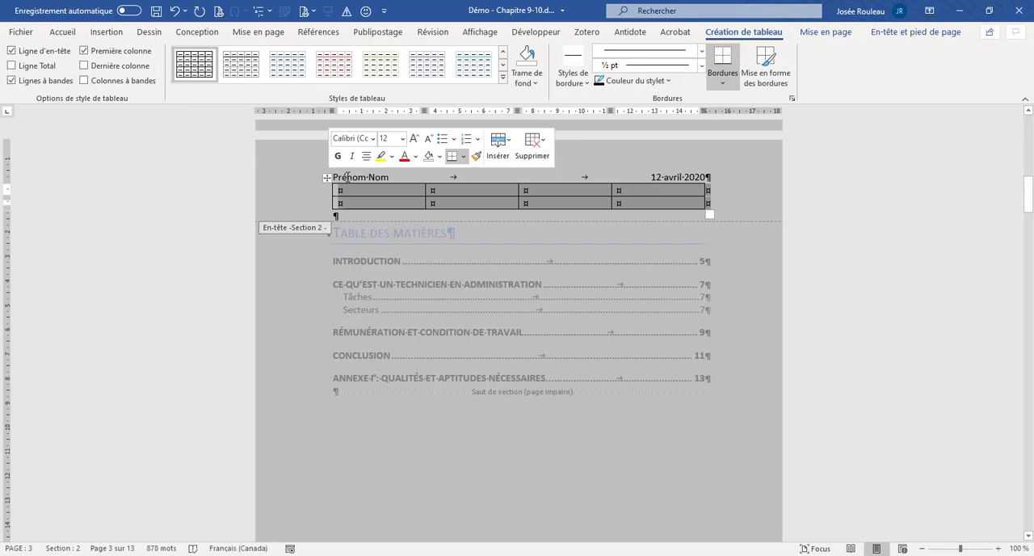
left_click(722, 80)
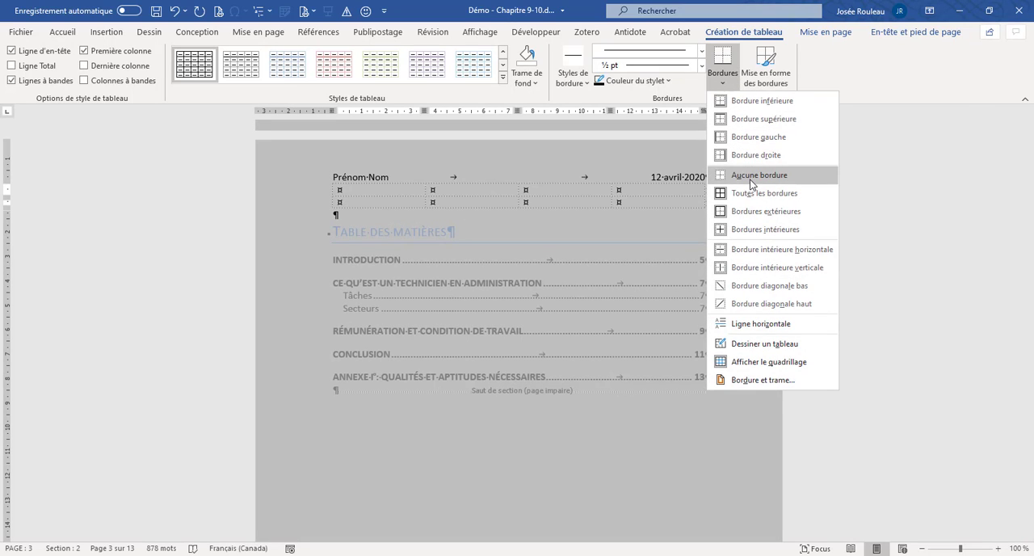
left_click(759, 175)
- Hide the header table's gridlines and show them again
left_click(375, 191)
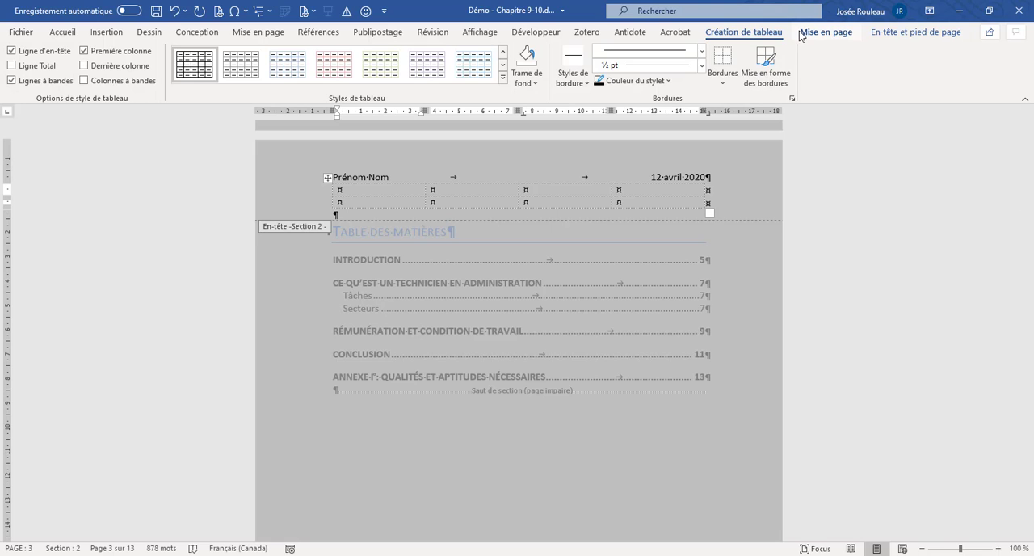
left_click(823, 32)
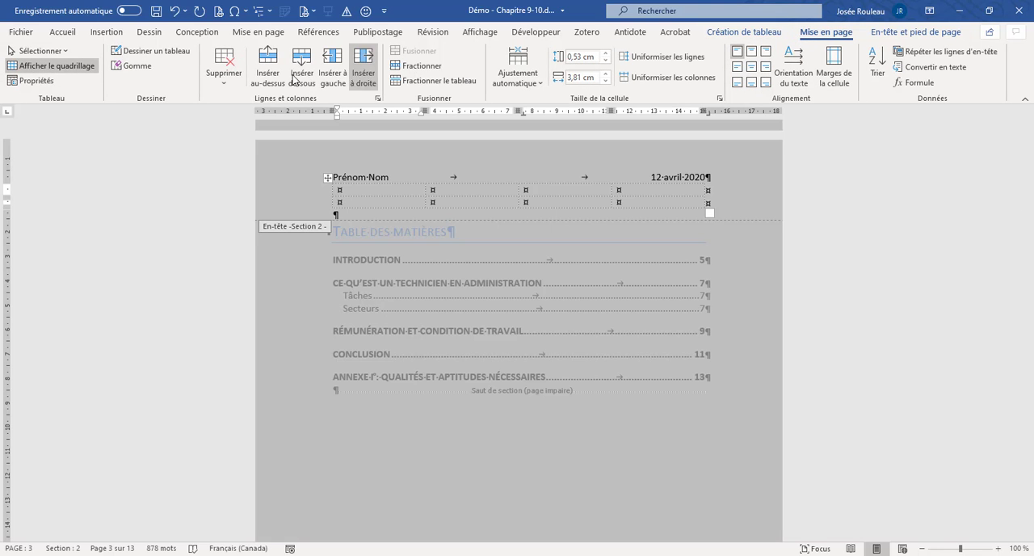
left_click(68, 73)
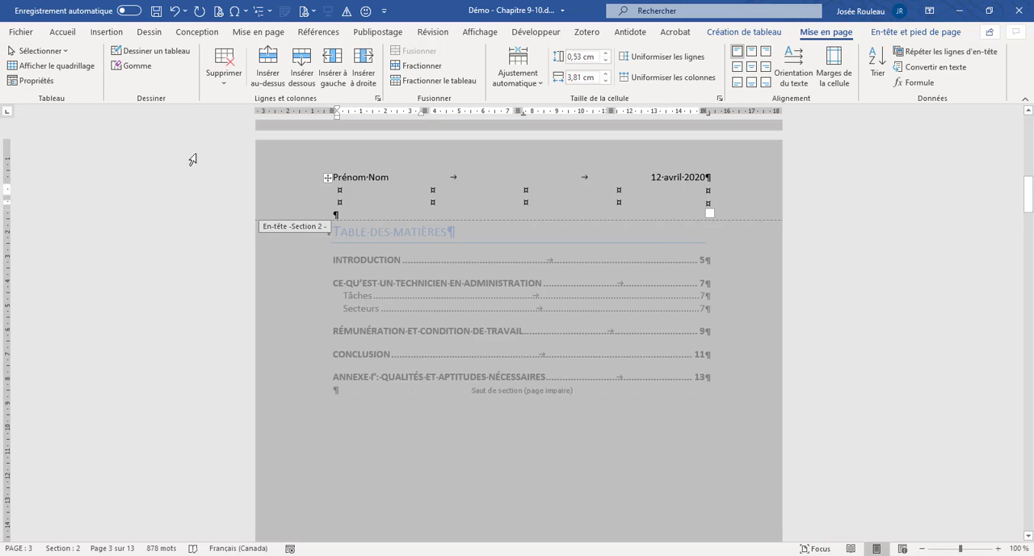
left_click(72, 67)
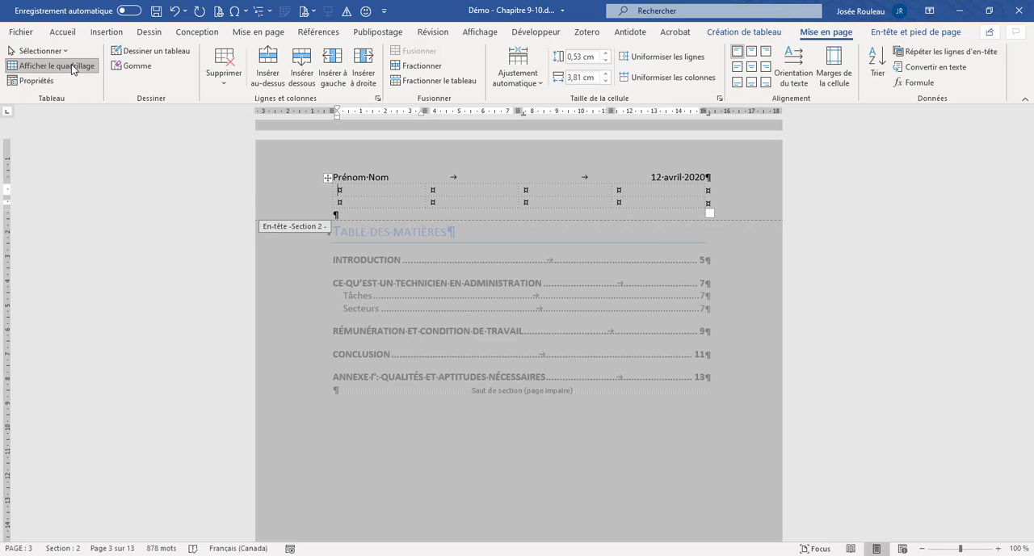
- Delete the whole table from the Section 2 header along with its extra line, keeping the name and date line
left_click(328, 178)
right_click(327, 178)
left_click(380, 283)
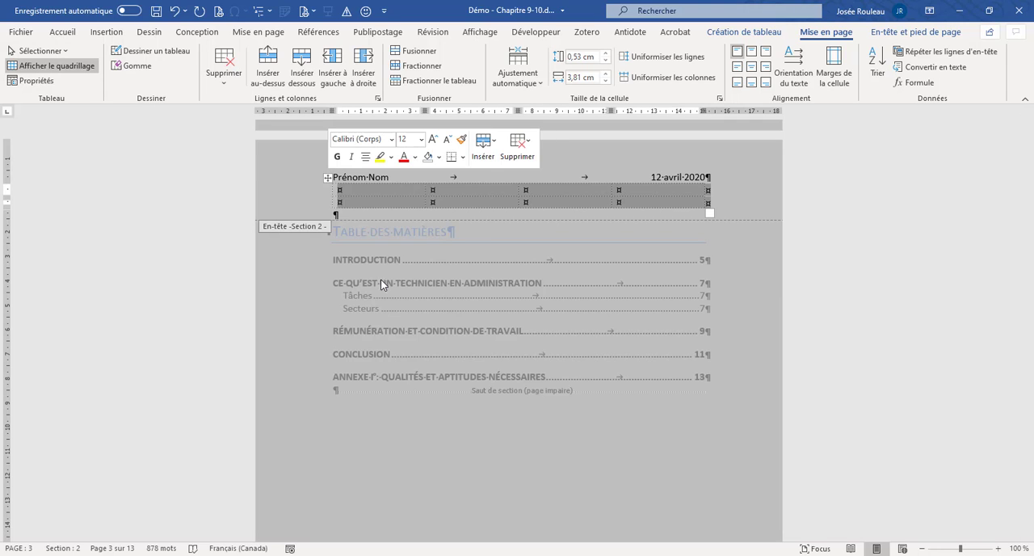
key("BackSpace")
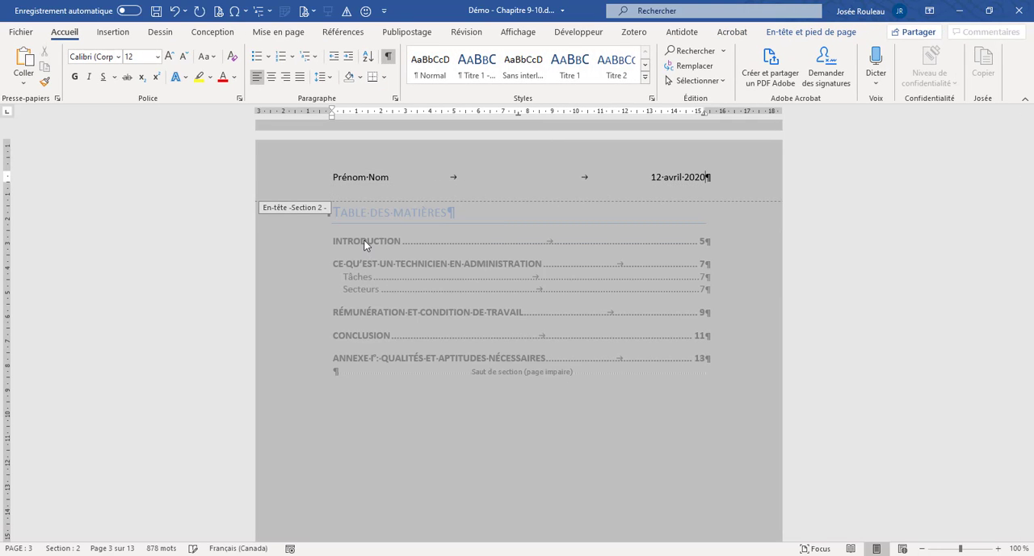
left_click(120, 39)
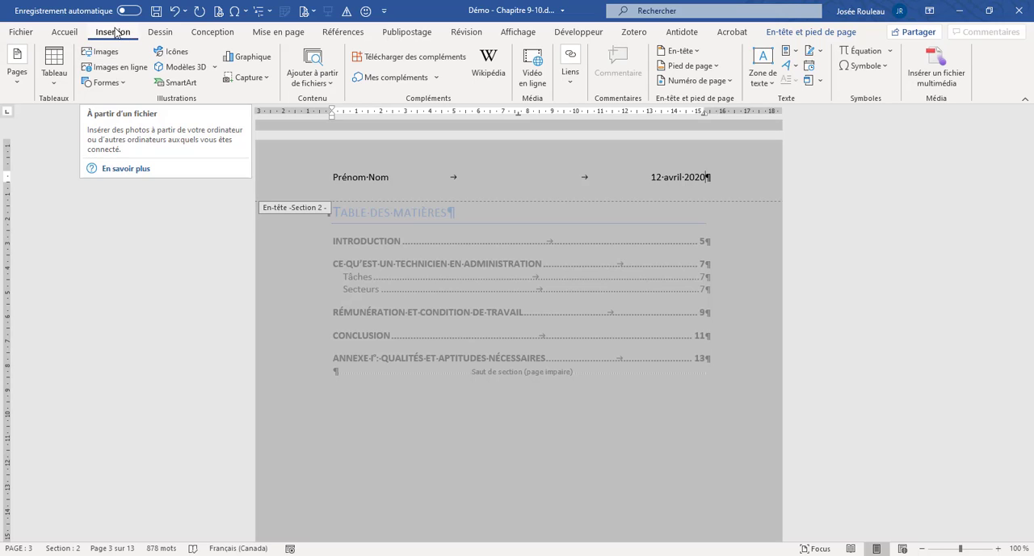
left_click(112, 58)
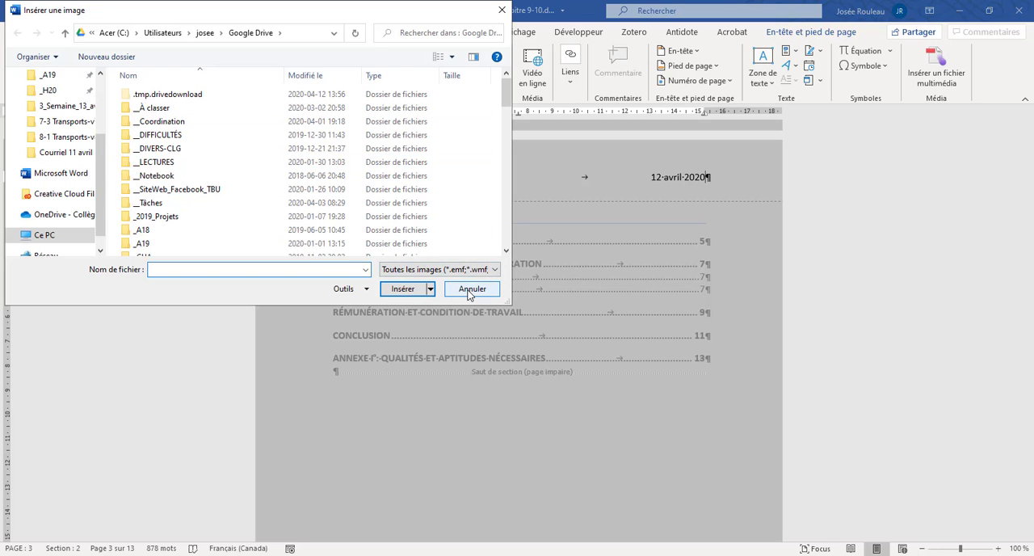
left_click(470, 289)
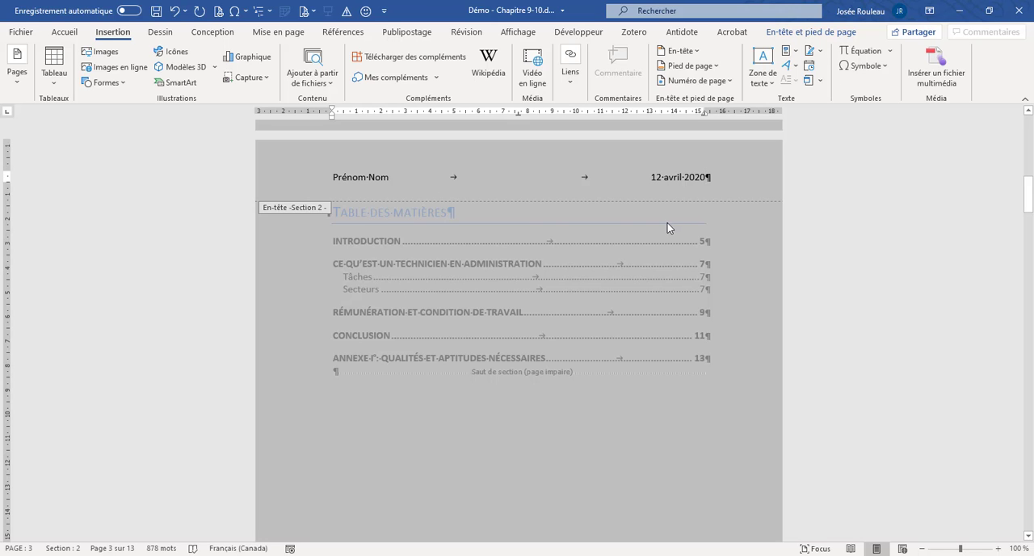
- Review the headers from the Section 1 cover page through the Section 6 conclusion, including the landscape Section 5 page
scroll(638, 232, "up", 15)
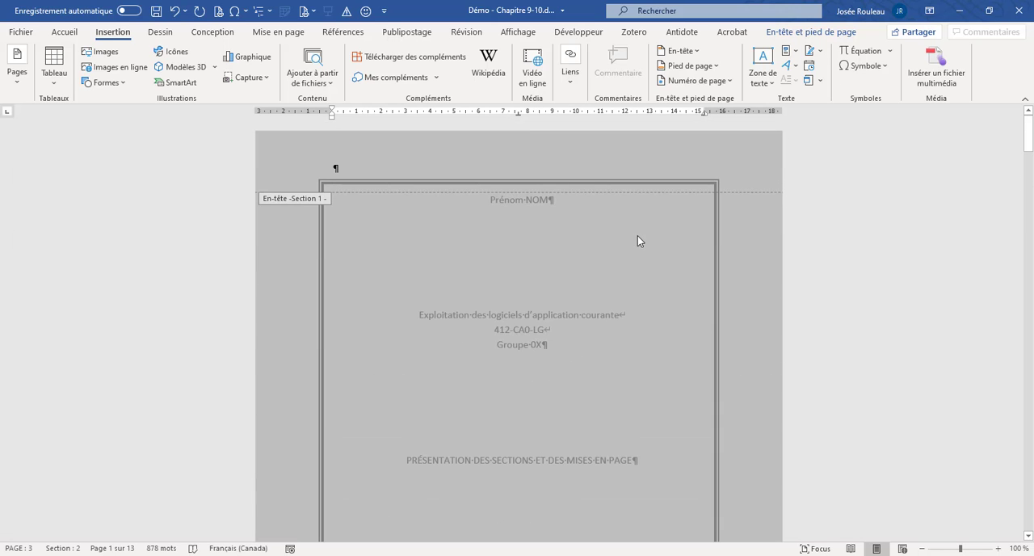
scroll(637, 240, "down", 20)
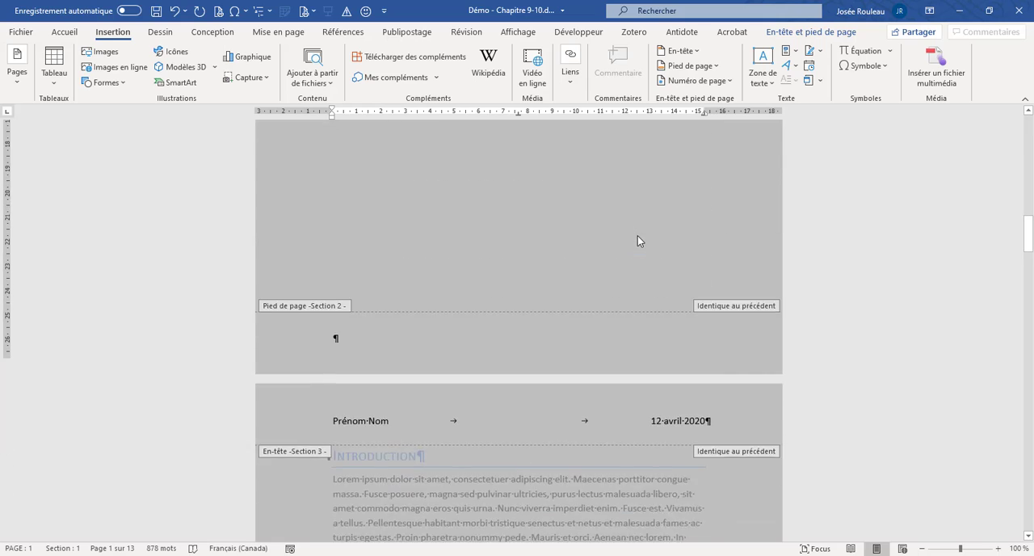
scroll(637, 236, "down", 1)
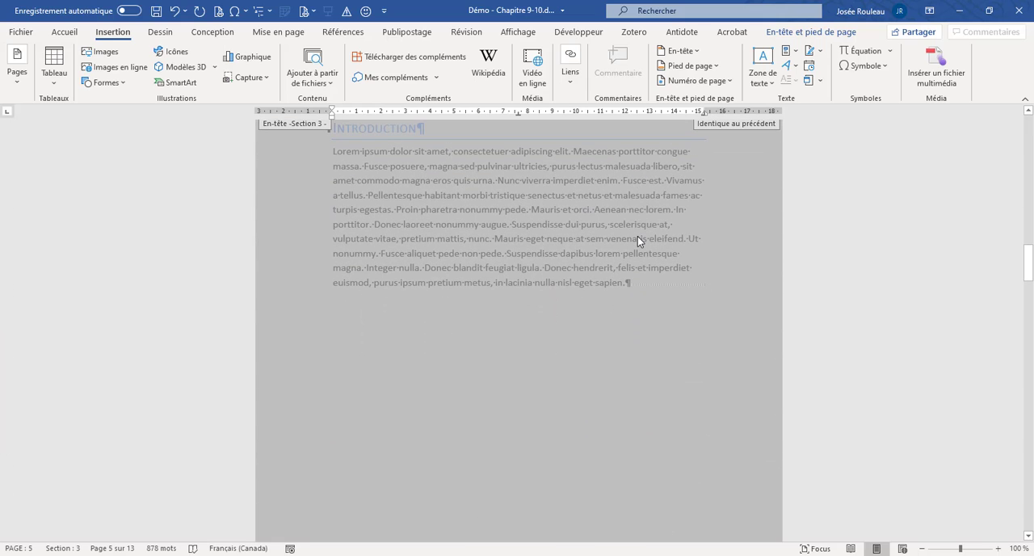
scroll(637, 240, "down", 10)
scroll(637, 236, "down", 20)
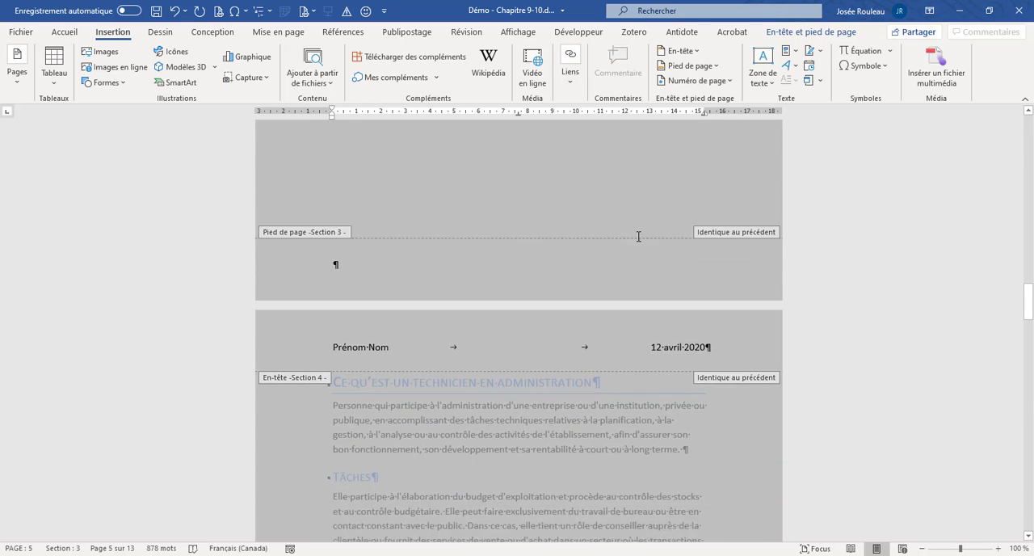
scroll(640, 239, "down", 20)
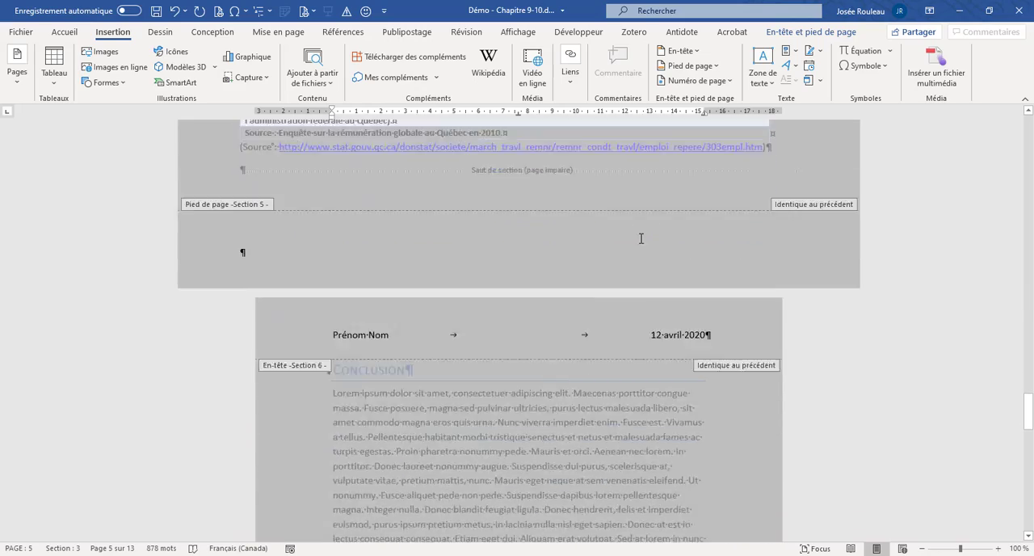
scroll(635, 242, "up", 20)
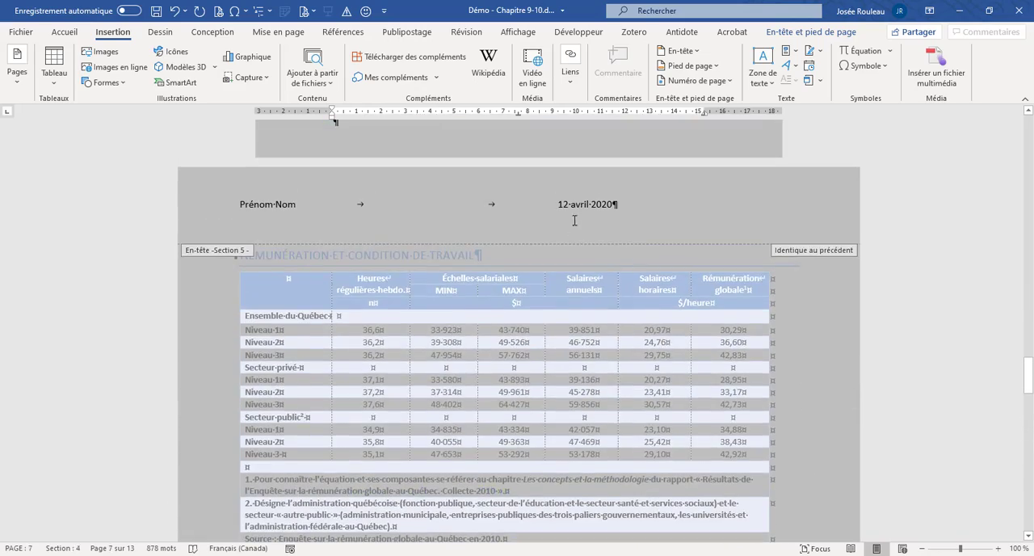
- Unlink the header of landscape Section 5 from the previous section
left_click(579, 239)
scroll(474, 297, "down", 1)
scroll(473, 300, "down", 3)
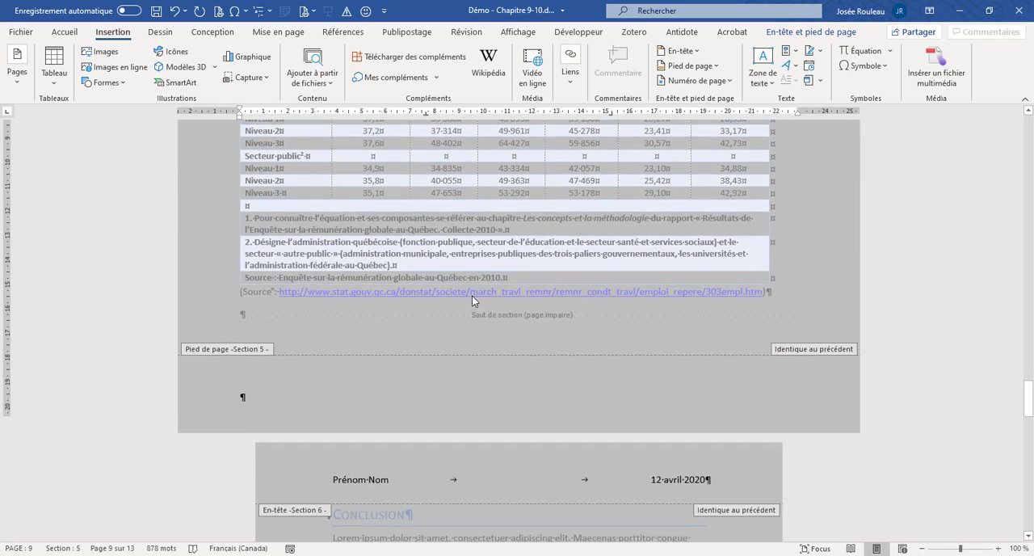
scroll(461, 286, "up", 5)
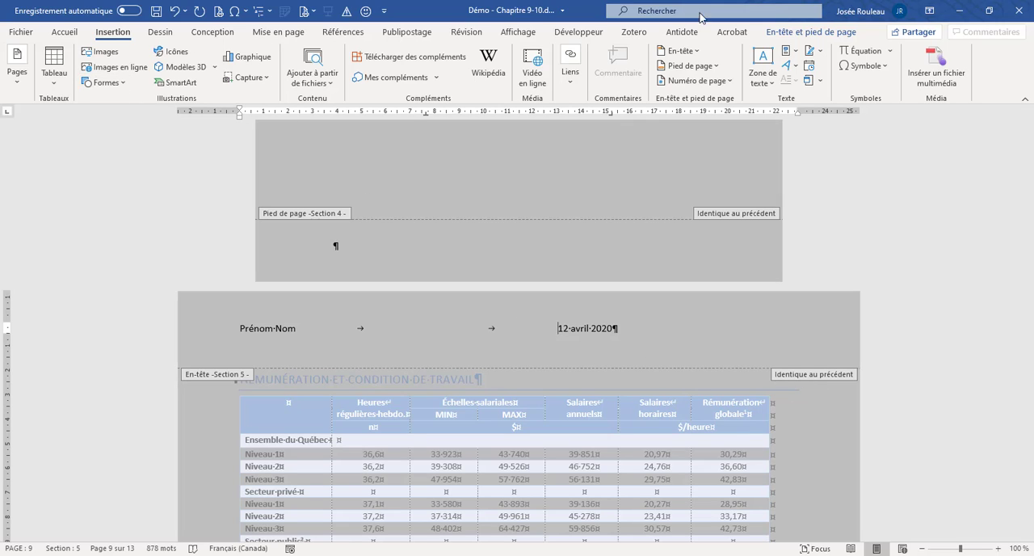
left_click(787, 31)
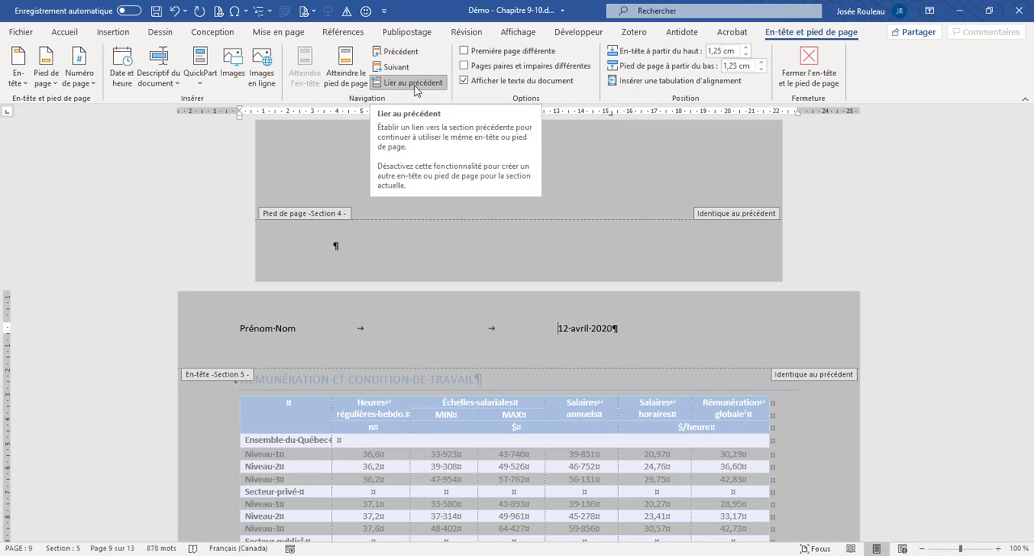
left_click(417, 83)
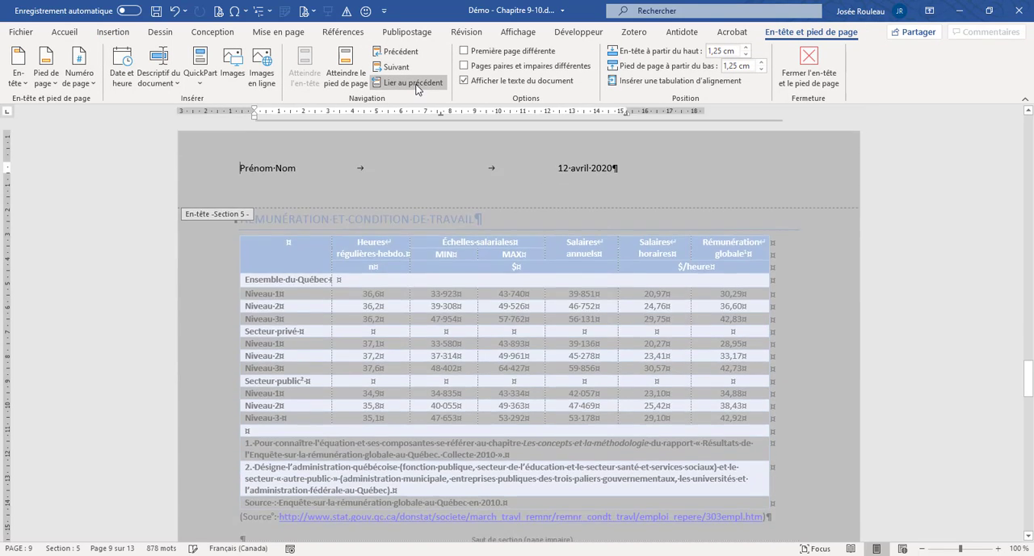
- Unlink the Section 6 header on the Conclusion page from the previous section
scroll(442, 129, "up", 3)
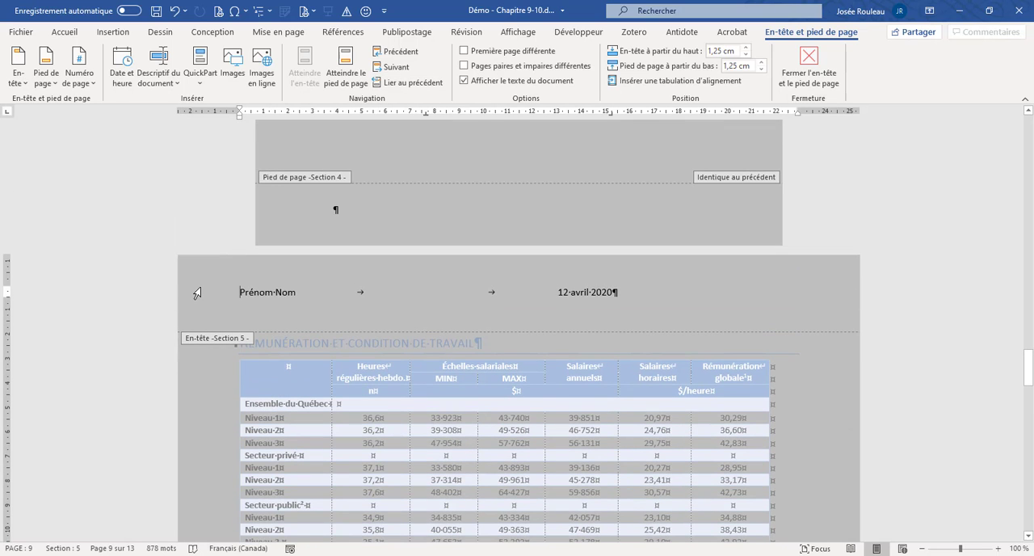
left_click(197, 293)
scroll(275, 230, "up", 4)
scroll(289, 216, "up", 5)
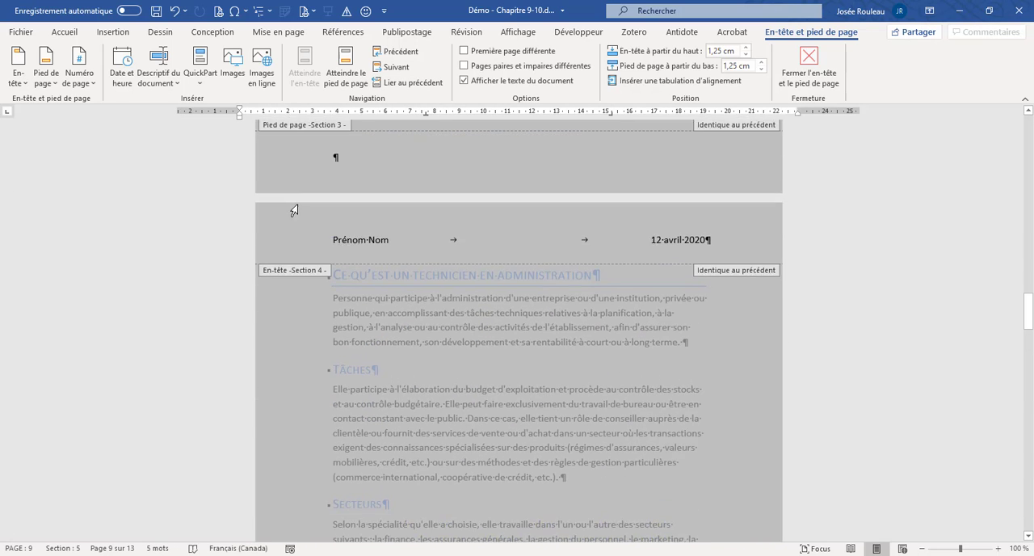
scroll(315, 232, "down", 15)
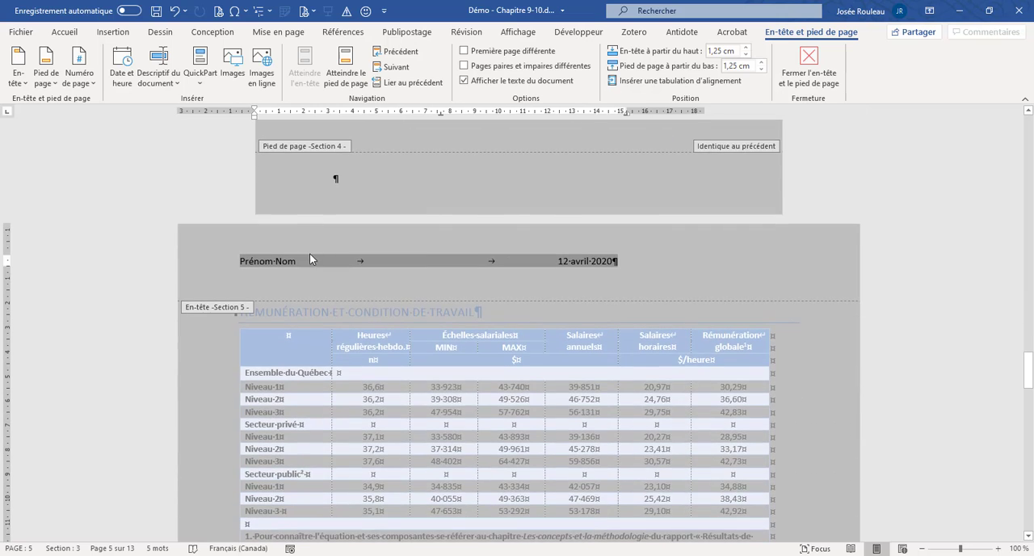
scroll(314, 258, "down", 5)
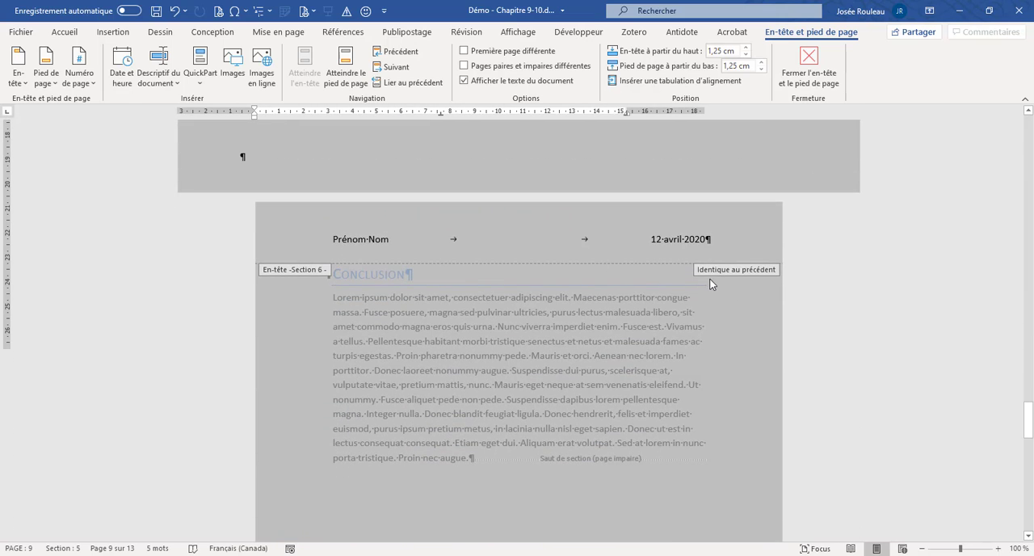
left_click(334, 238)
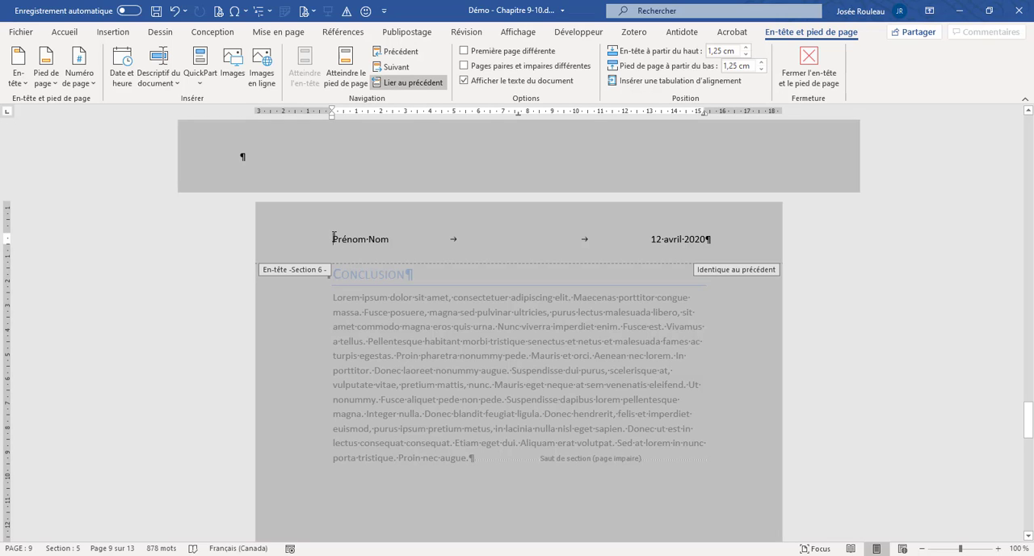
left_click(408, 87)
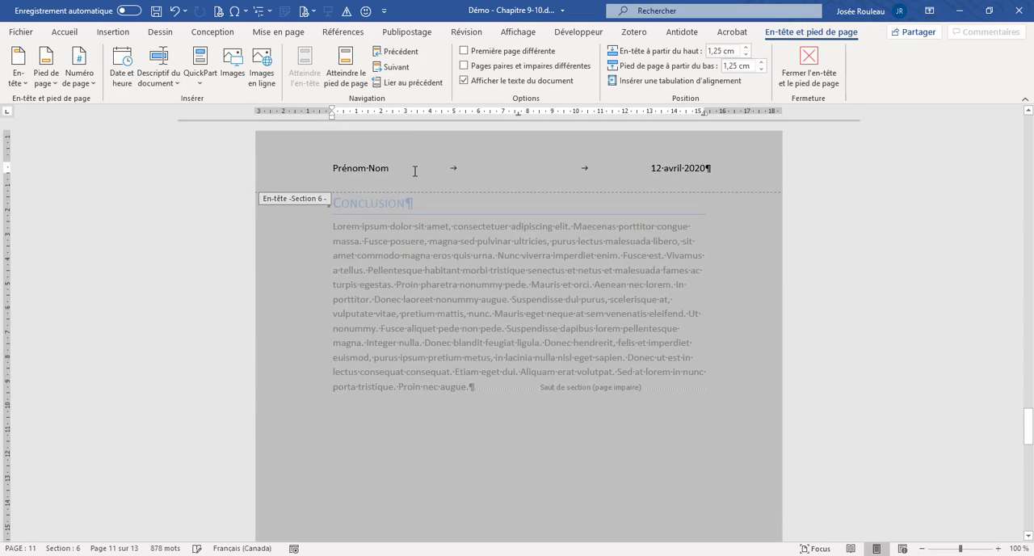
- Delete the name and date line from the Section 5 header
scroll(415, 177, "up", 10)
left_click(198, 188)
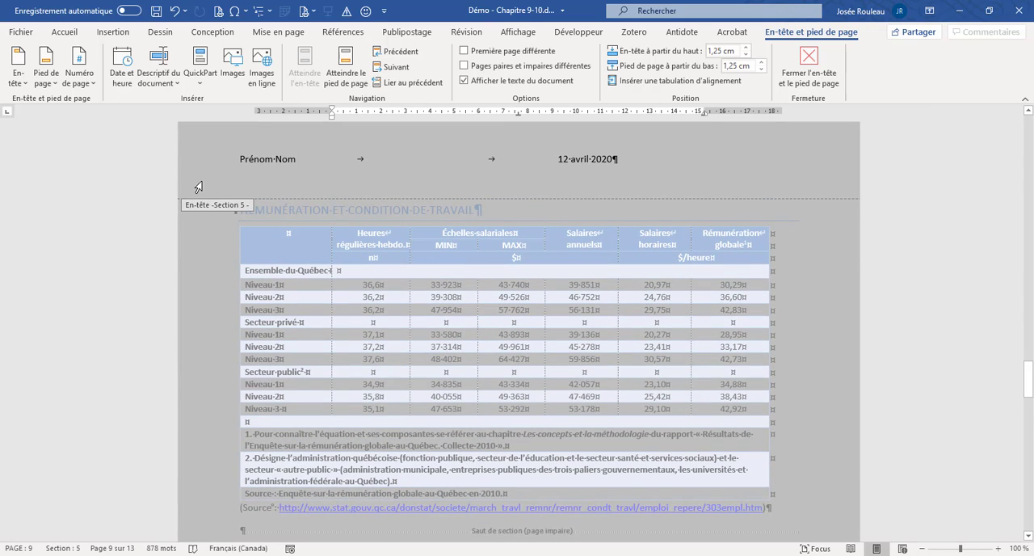
left_click(208, 160)
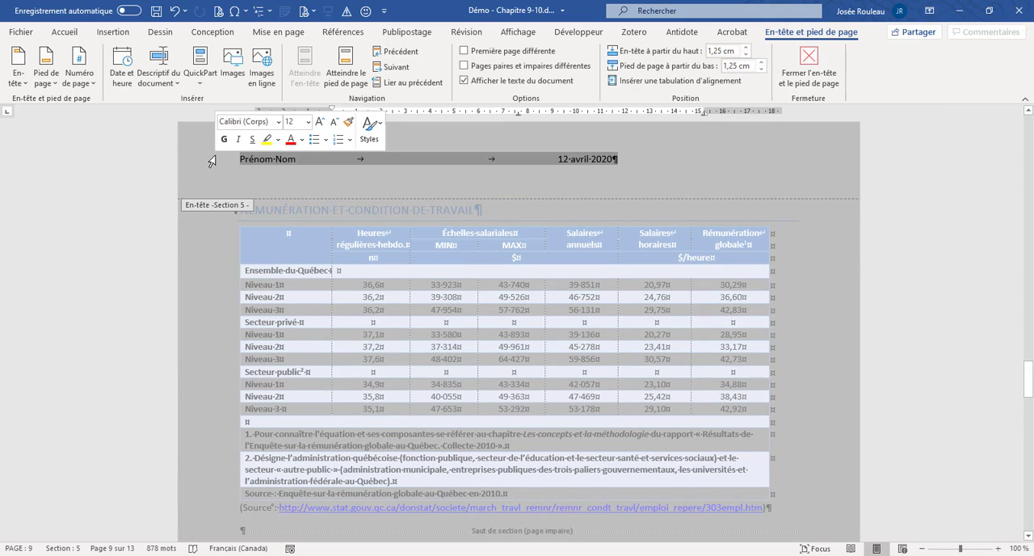
key("Delete")
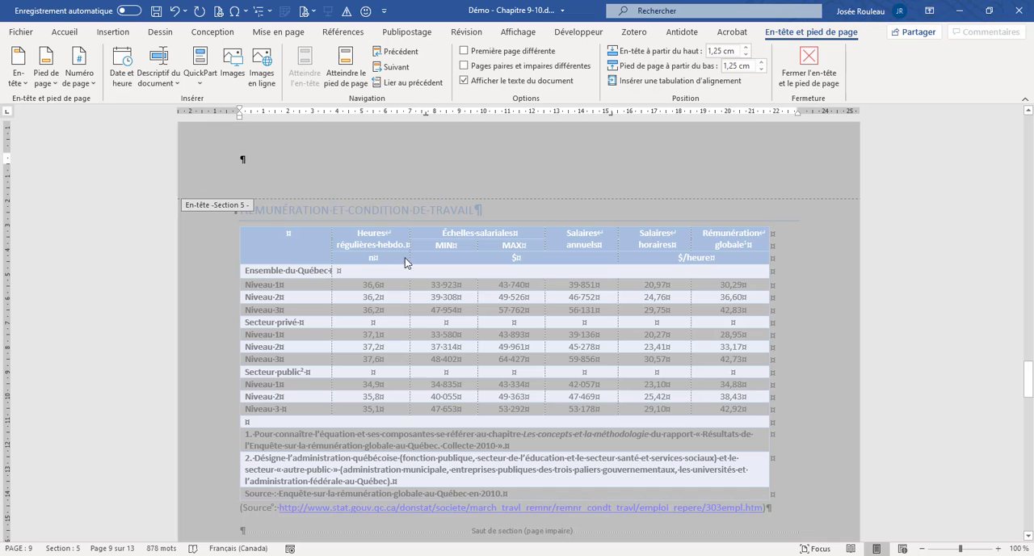
- Compare the Section 5 header with the headers of Sections 4 and 6
scroll(413, 259, "up", 10)
scroll(414, 260, "up", 4)
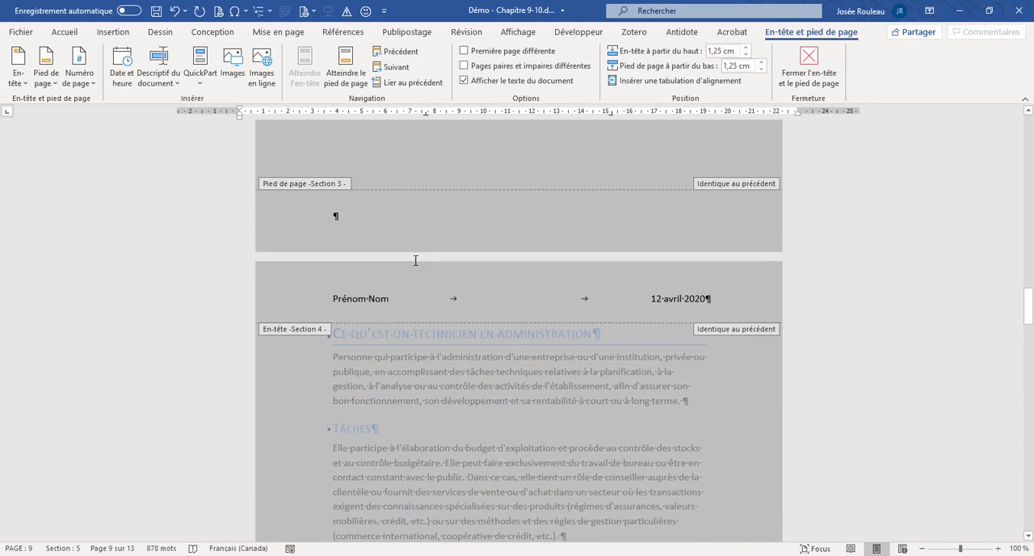
scroll(413, 260, "down", 12)
scroll(413, 260, "down", 10)
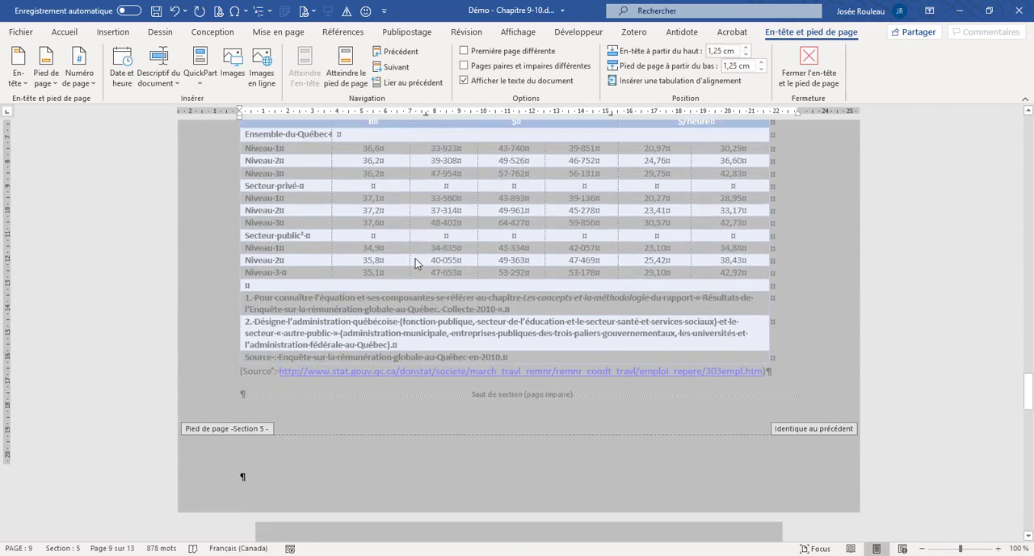
scroll(416, 259, "up", 8)
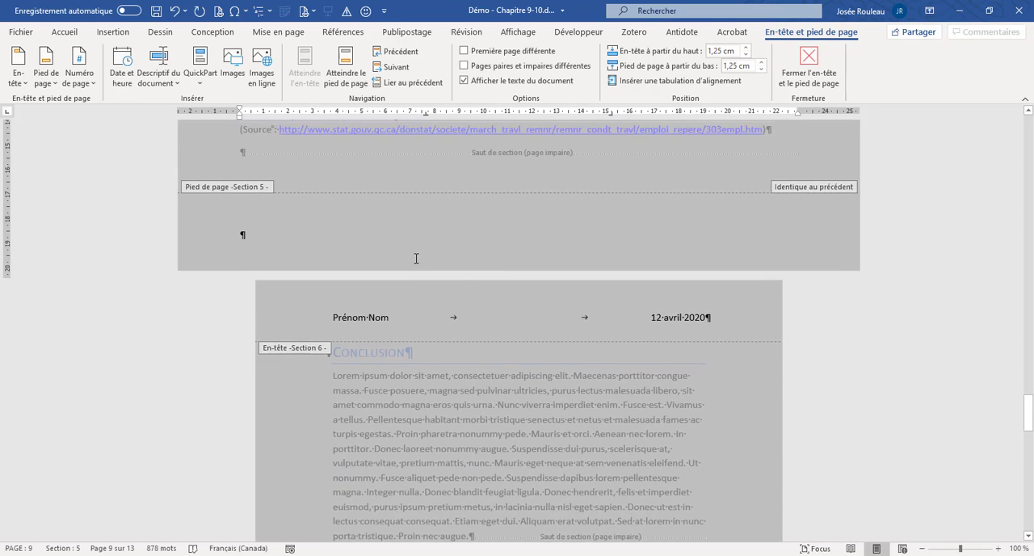
scroll(425, 269, "up", 2)
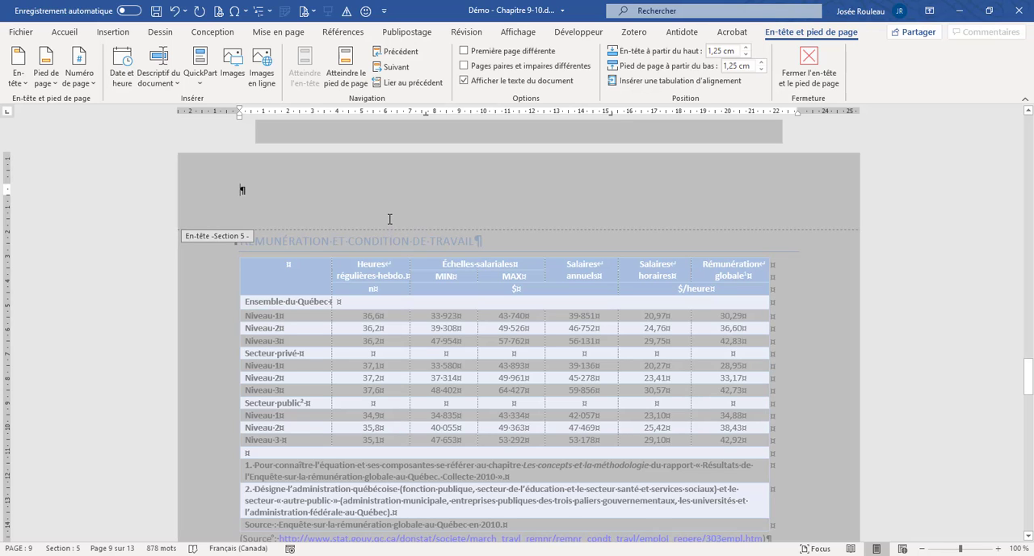
- Unlink the Section 3 footer on the Introduction page from the previous section
scroll(388, 219, "up", 10)
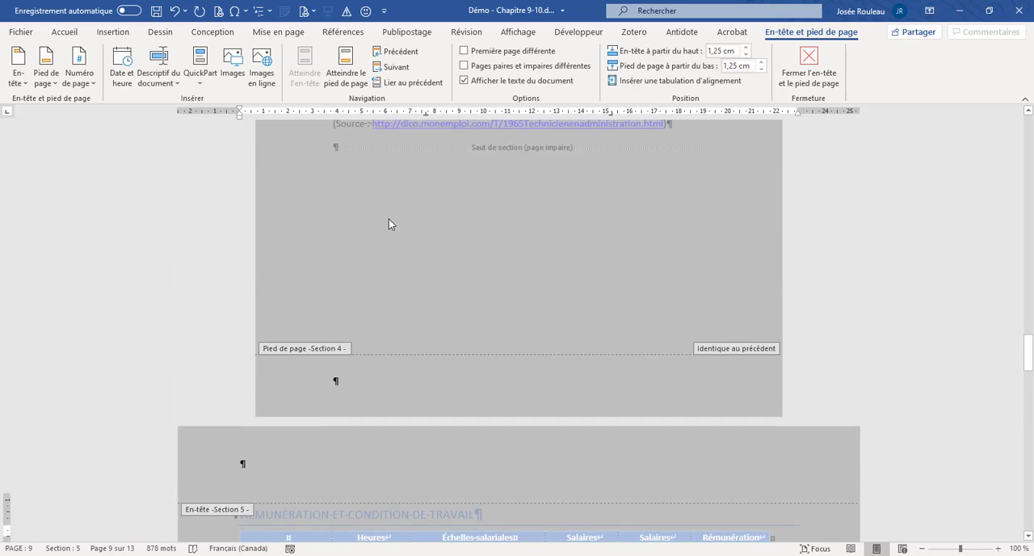
scroll(389, 219, "up", 20)
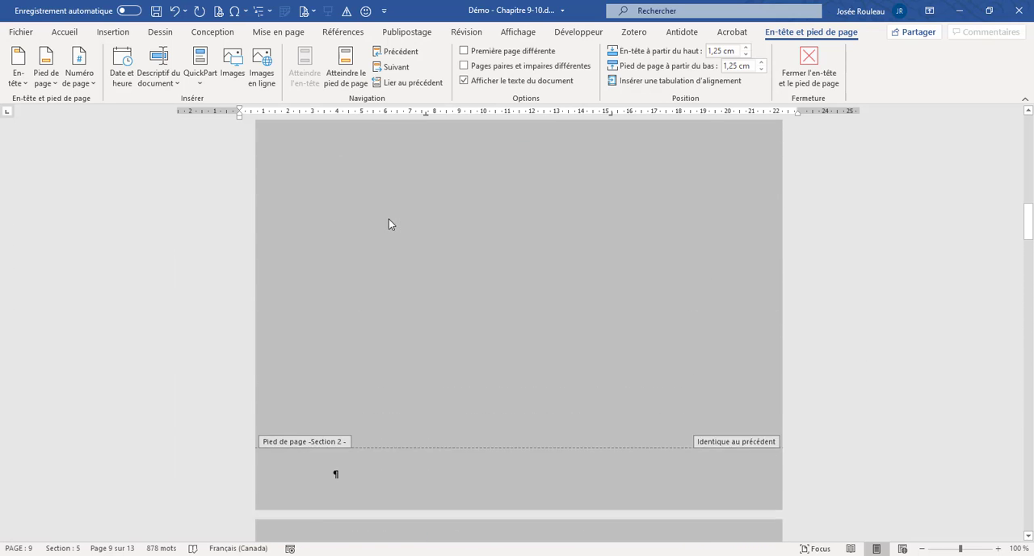
scroll(388, 219, "down", 15)
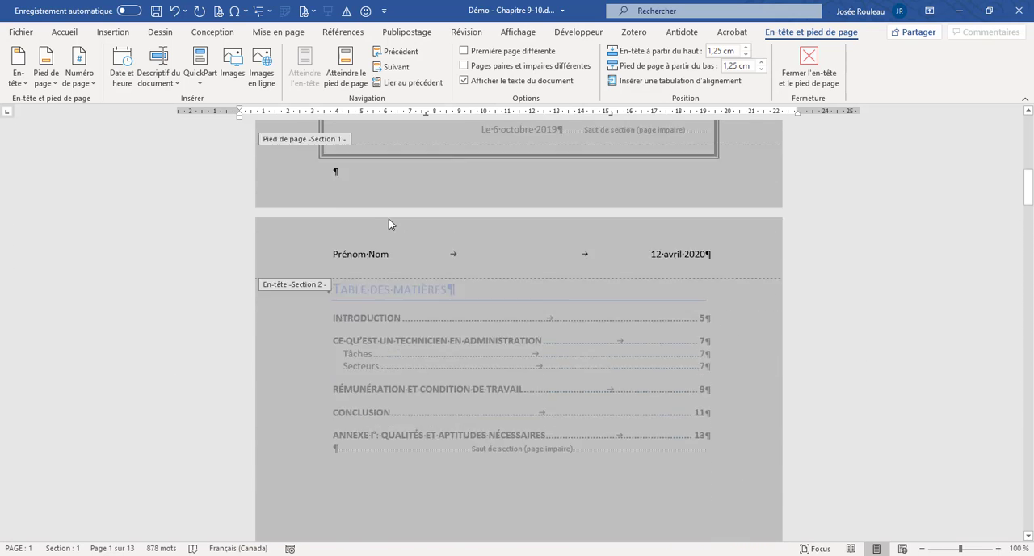
scroll(410, 235, "down", 8)
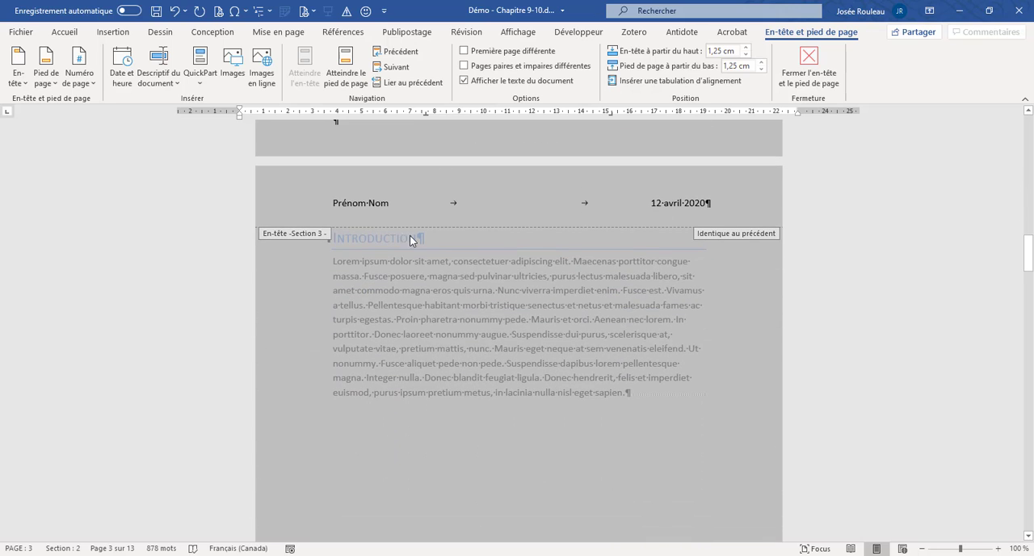
left_click(367, 378)
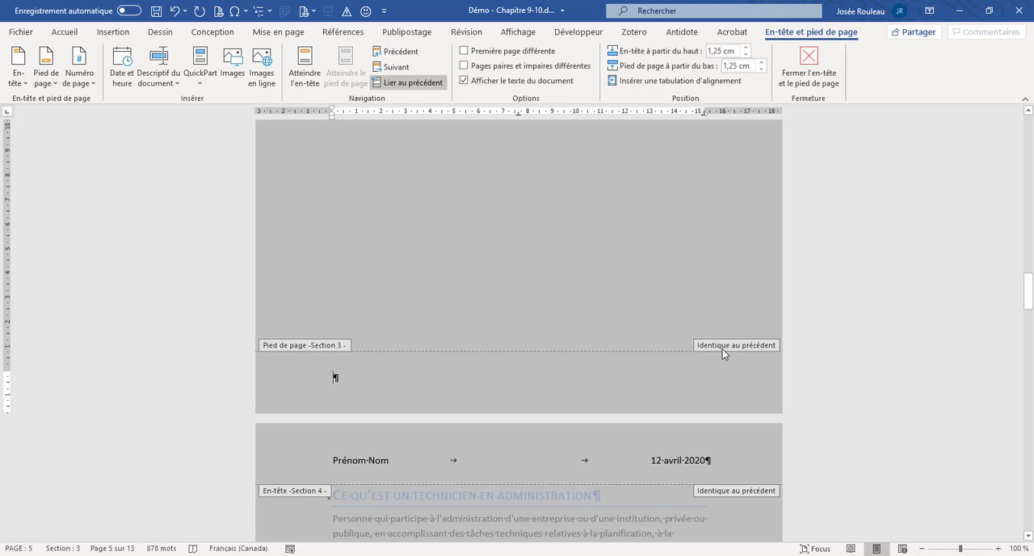
left_click(420, 90)
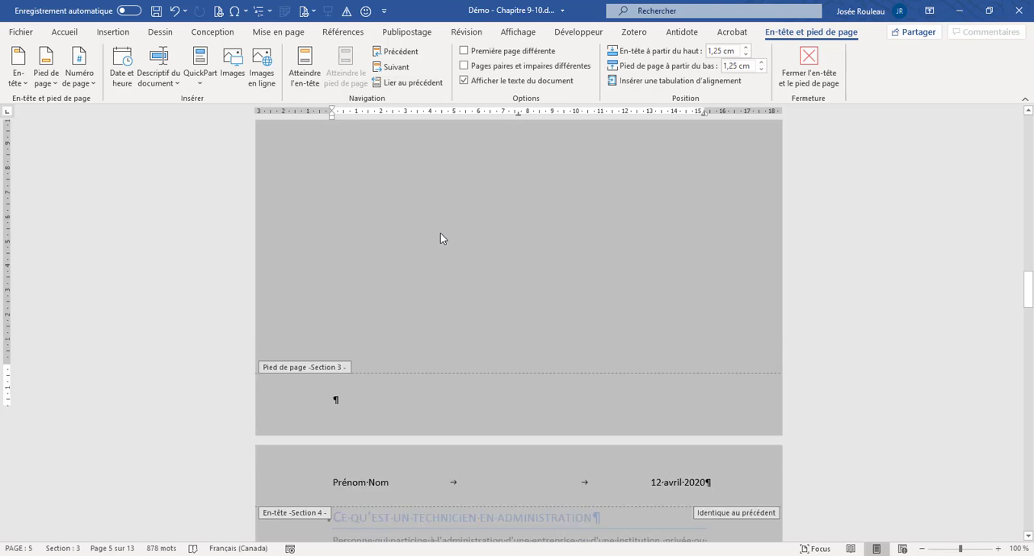
scroll(440, 238, "down", 1)
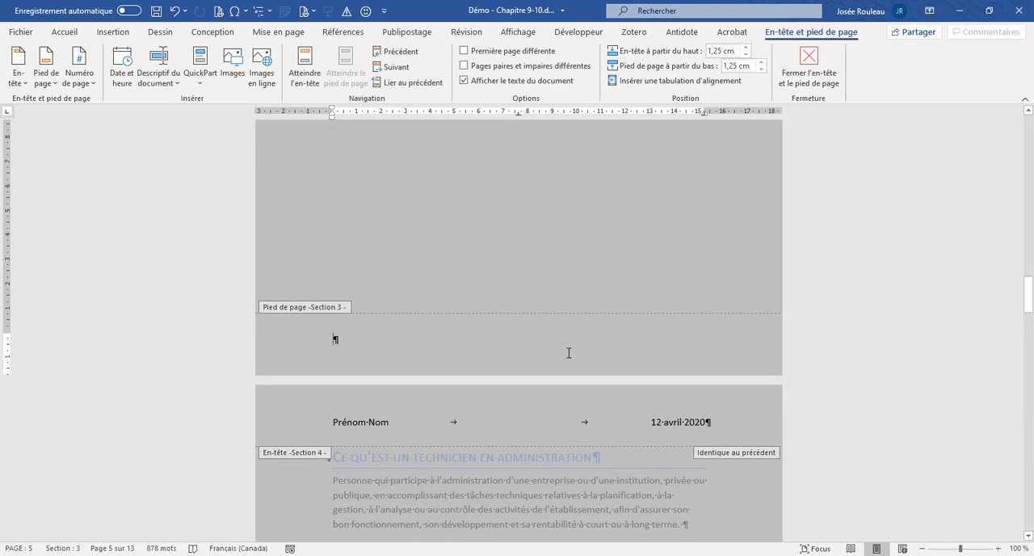
- Centre the Section 3 footer paragraph and insert a plain page number (Numéro normal) at the current position
left_click(70, 35)
left_click(271, 77)
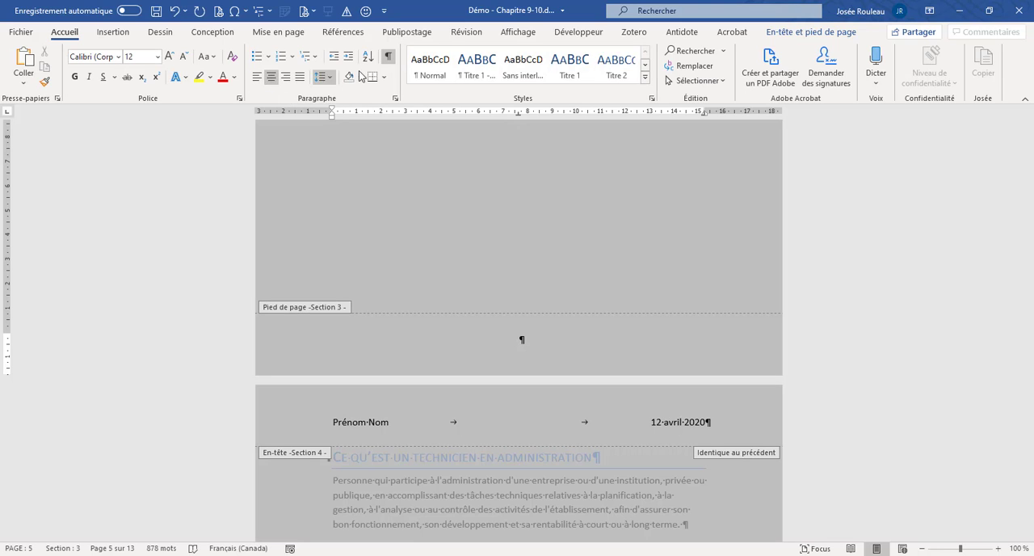
left_click(795, 36)
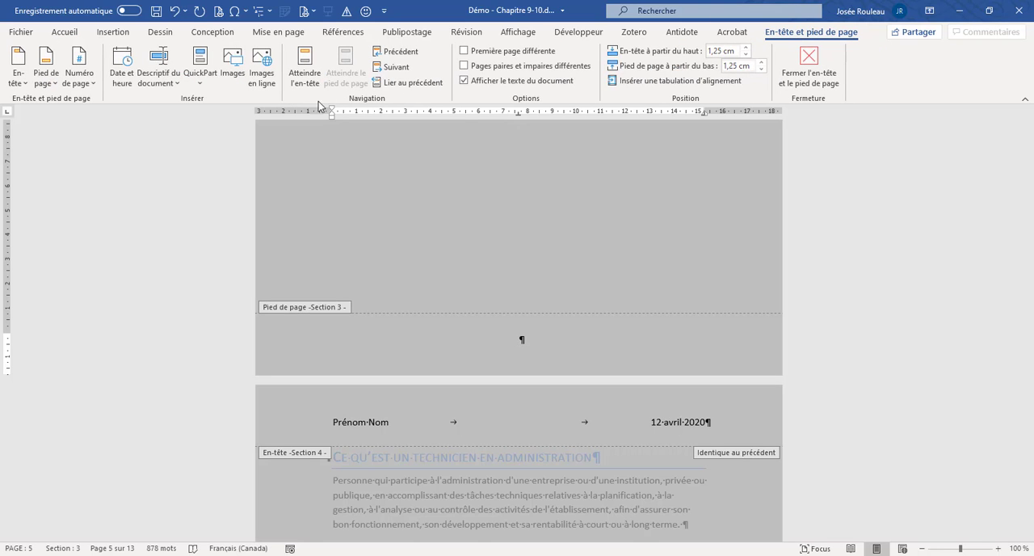
left_click(91, 84)
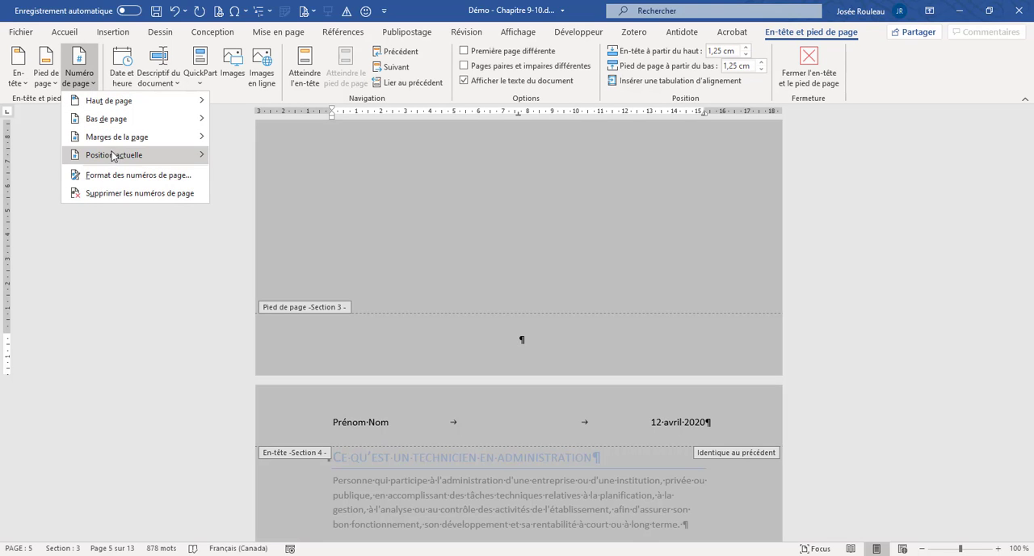
mouse_move(117, 158)
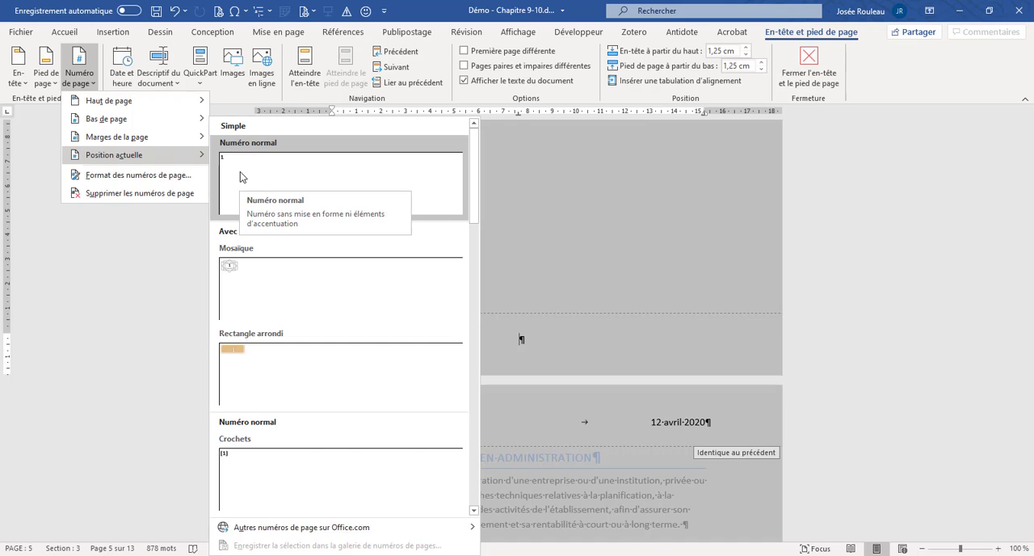
left_click(240, 171)
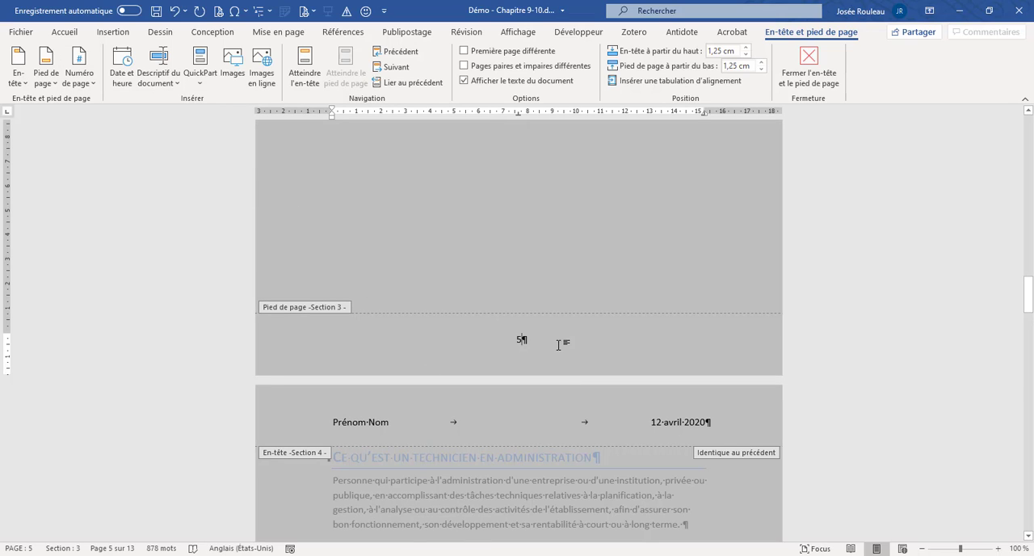
- Format the Section 3 page numbers to start at 1, keeping the 1, 2, 3, ... number format
left_click(94, 82)
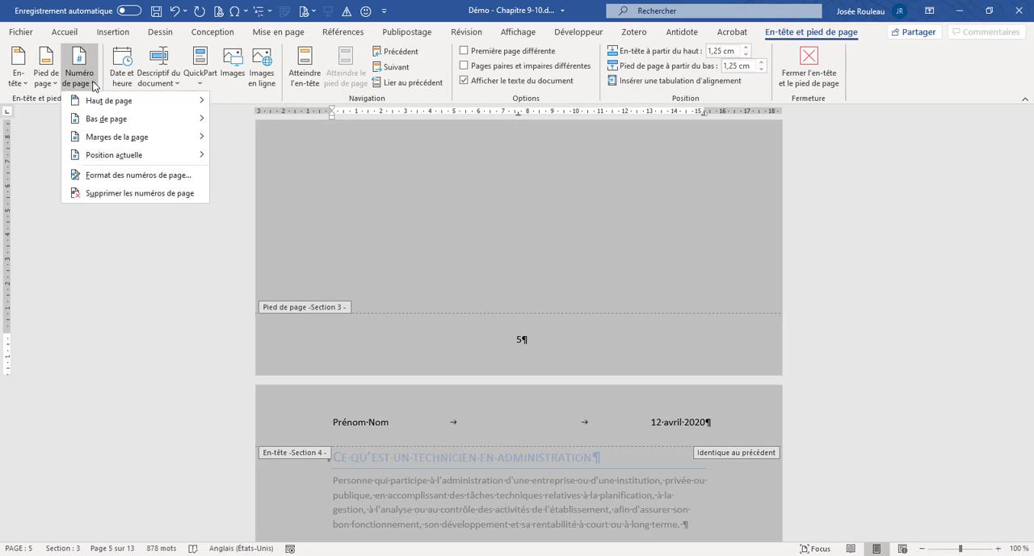
left_click(99, 175)
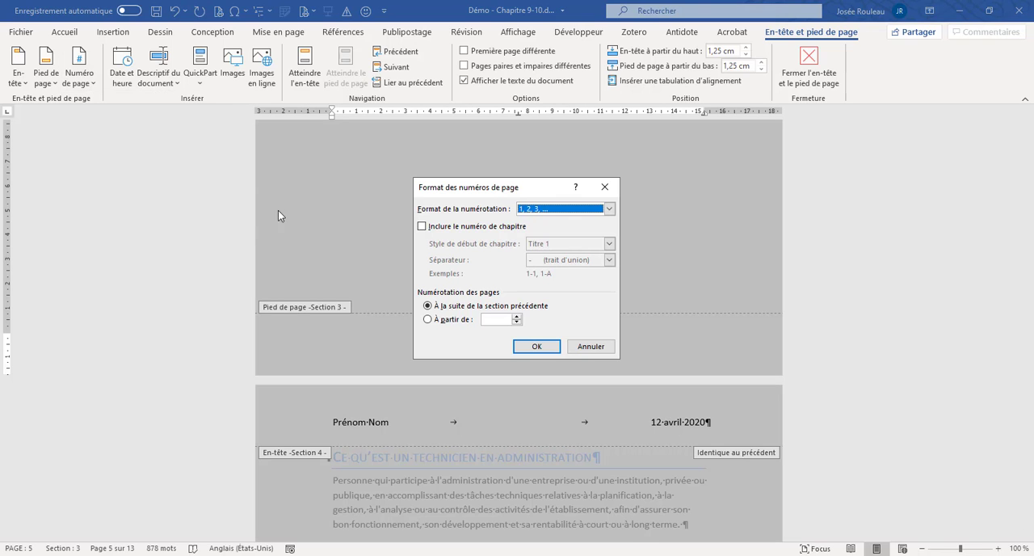
left_click_drag(479, 190, 286, 203)
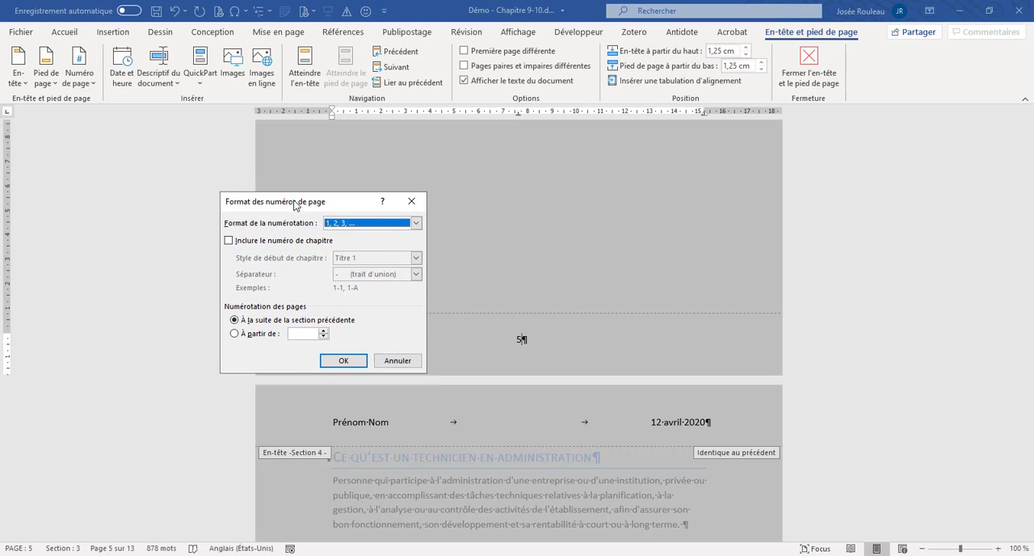
left_click(416, 223)
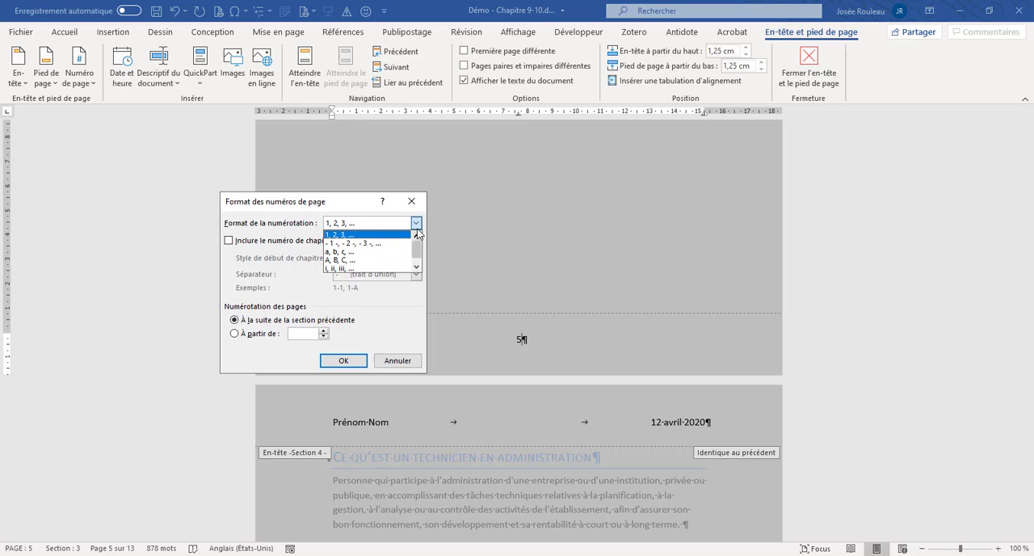
left_click(416, 224)
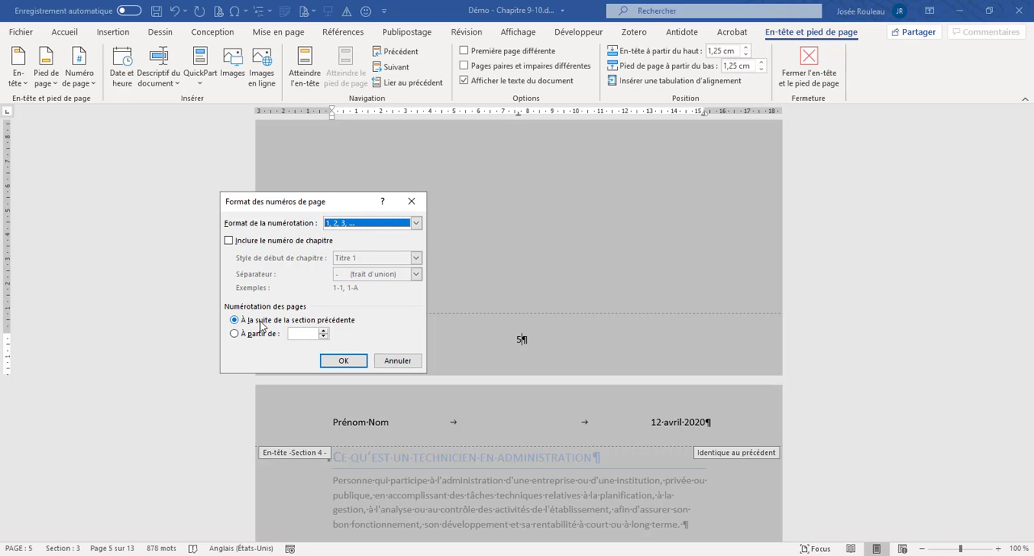
left_click(235, 334)
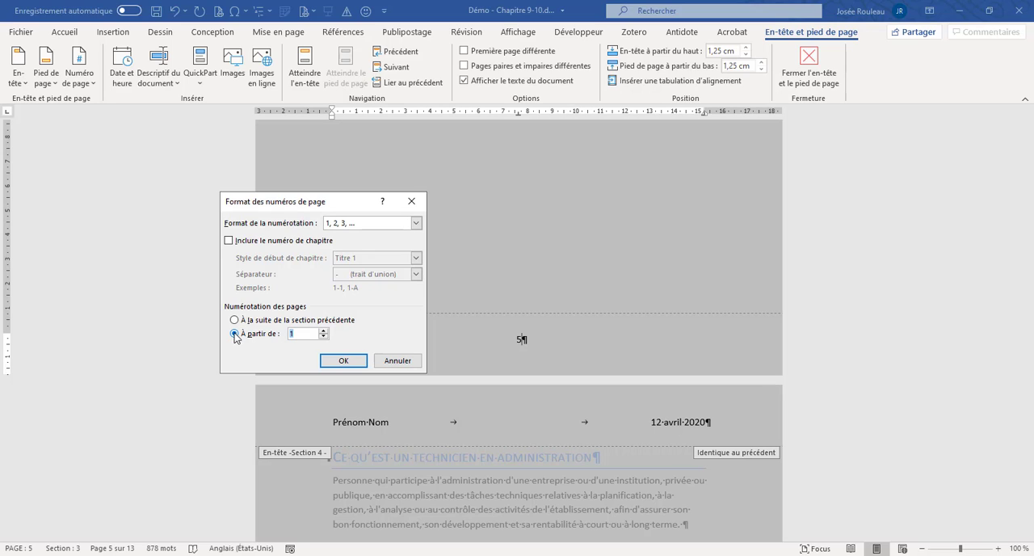
left_click(343, 361)
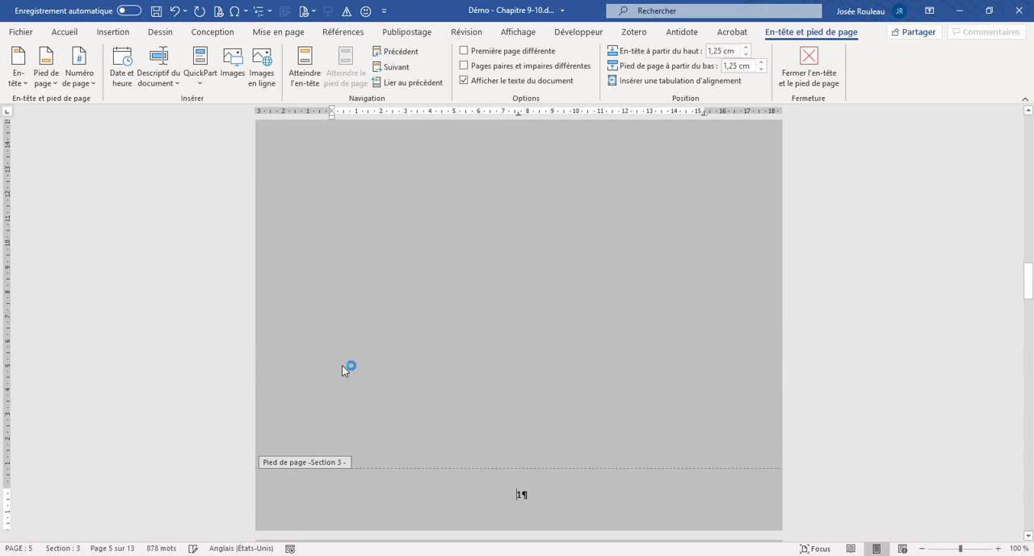
- Check the footer page numbers from Section 2 through Section 7 and return to the document body
scroll(511, 465, "down", 8)
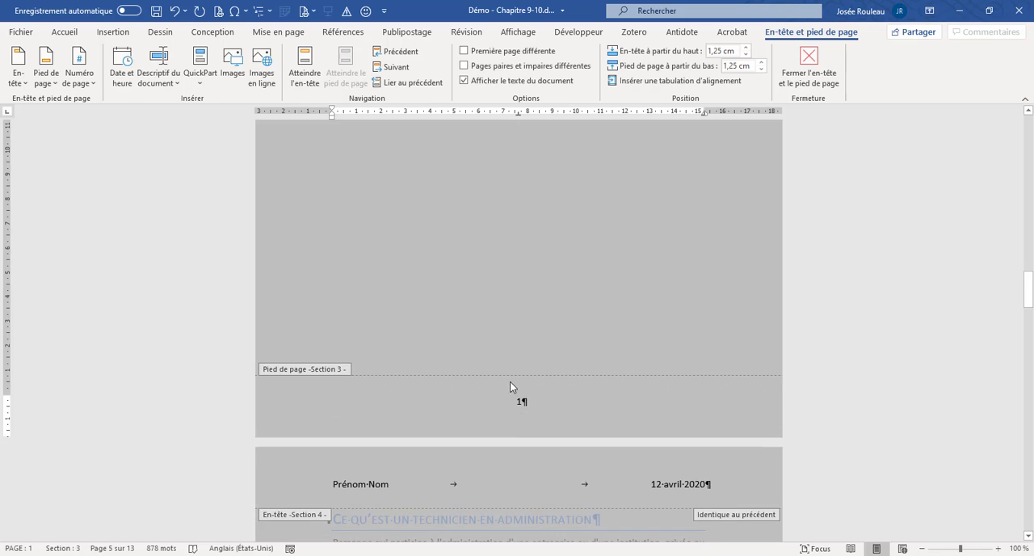
scroll(512, 384, "up", 5)
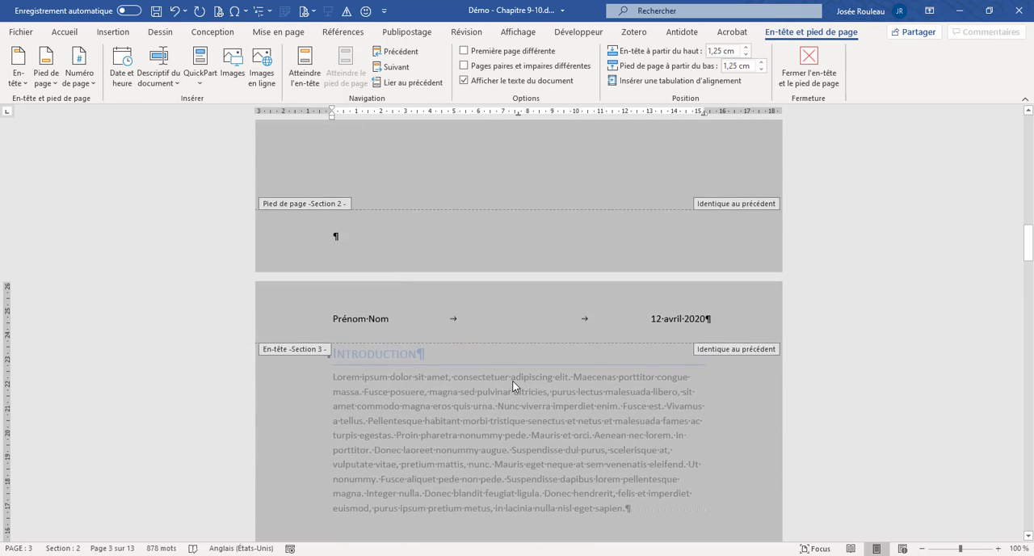
scroll(517, 372, "down", 15)
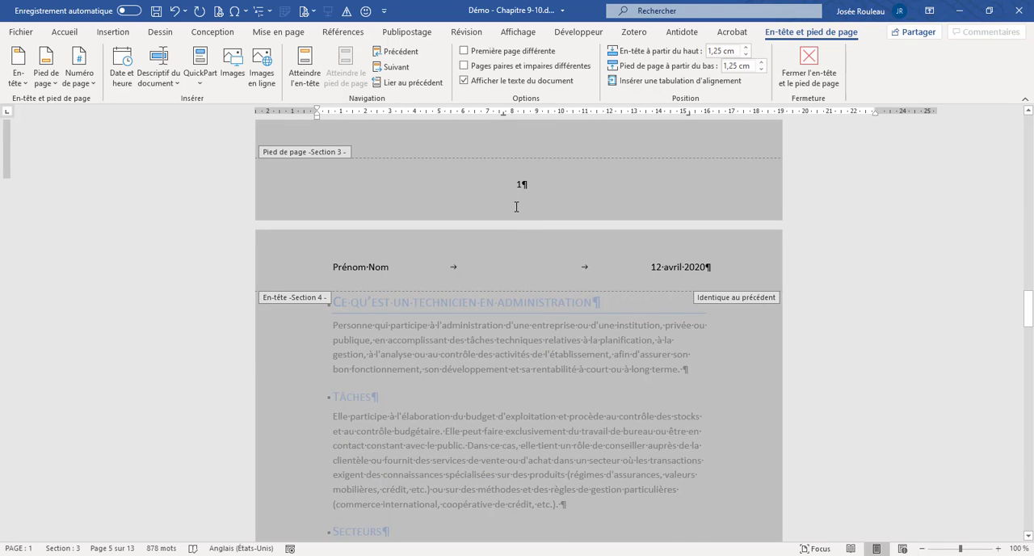
scroll(516, 207, "down", 1)
scroll(516, 206, "down", 4)
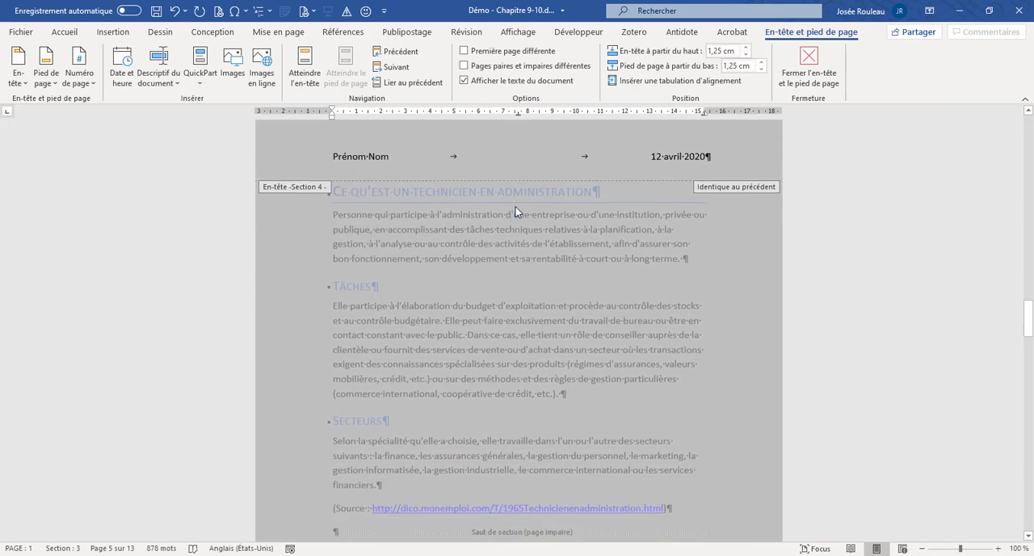
scroll(516, 206, "down", 15)
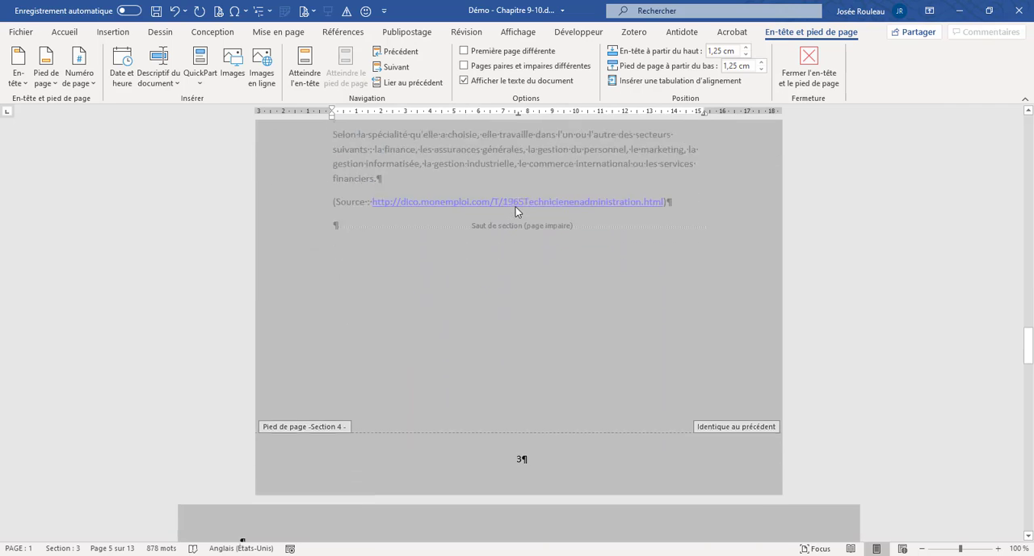
scroll(515, 207, "down", 10)
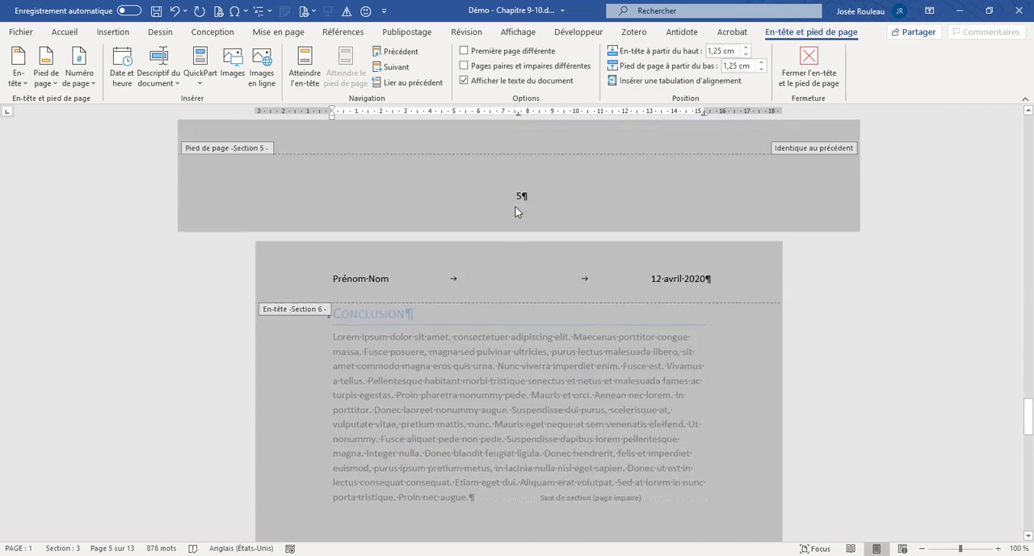
scroll(515, 211, "down", 9)
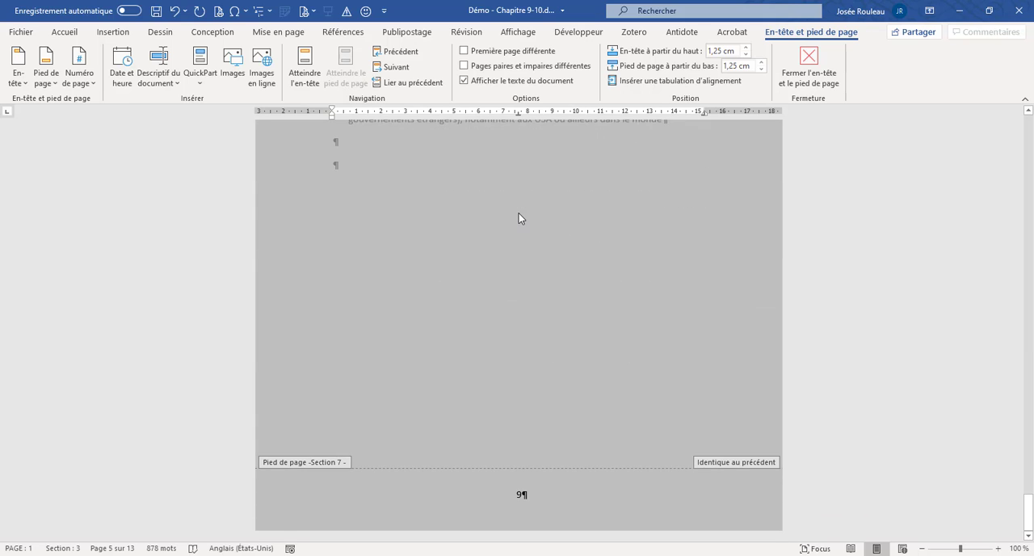
scroll(519, 214, "up", 12)
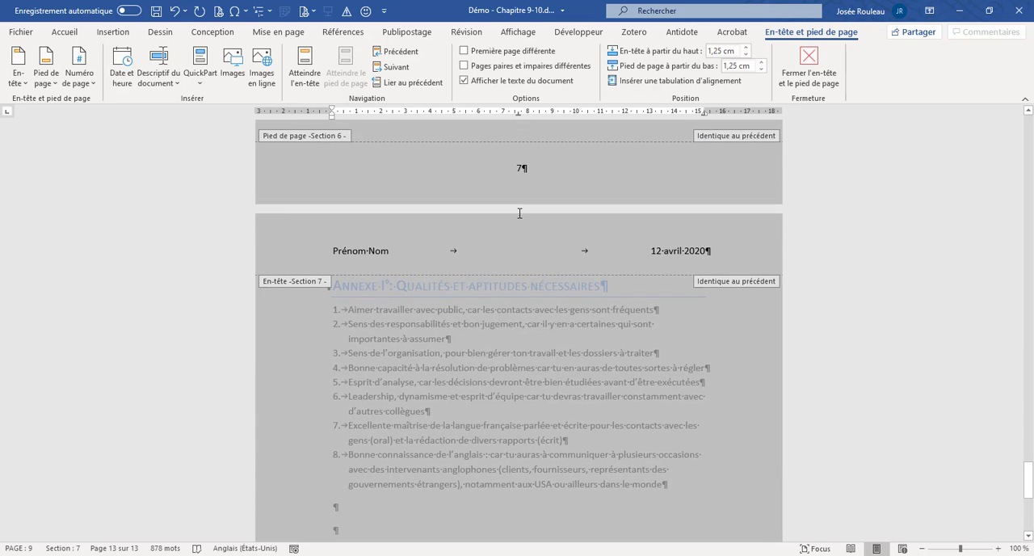
scroll(518, 214, "up", 12)
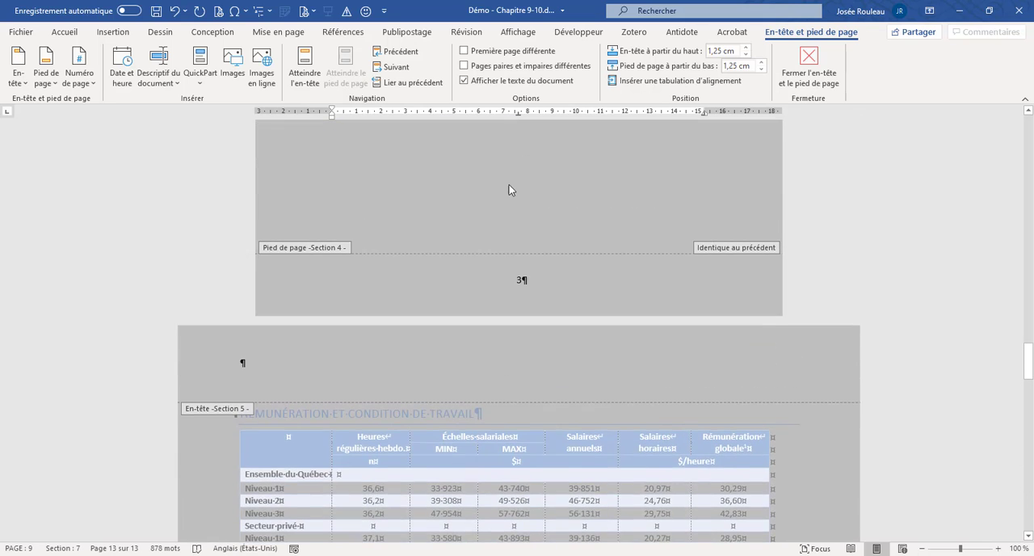
double_click(506, 177)
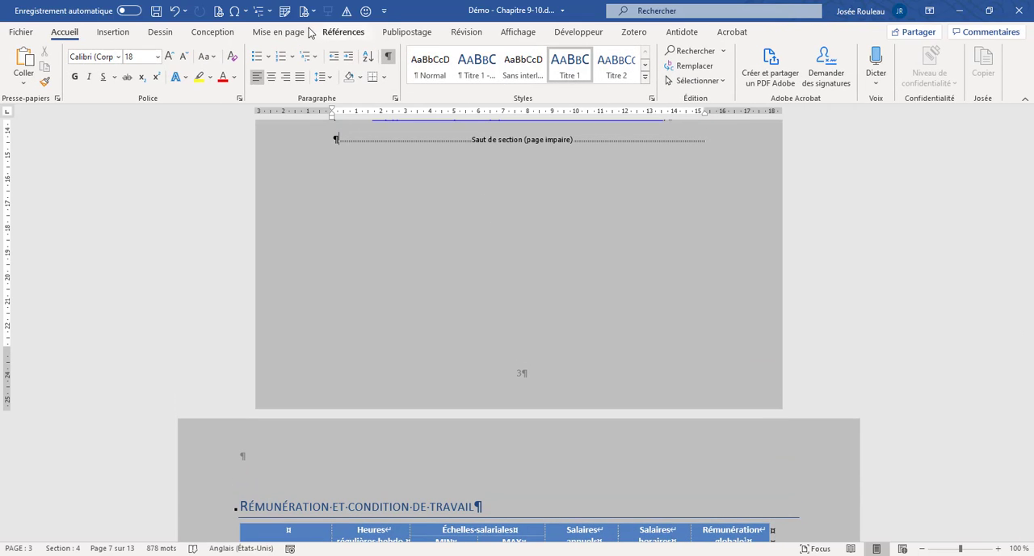
- Review the headers, page numbers and table of contents of all sections in print preview and return to the Introduction page
left_click(219, 11)
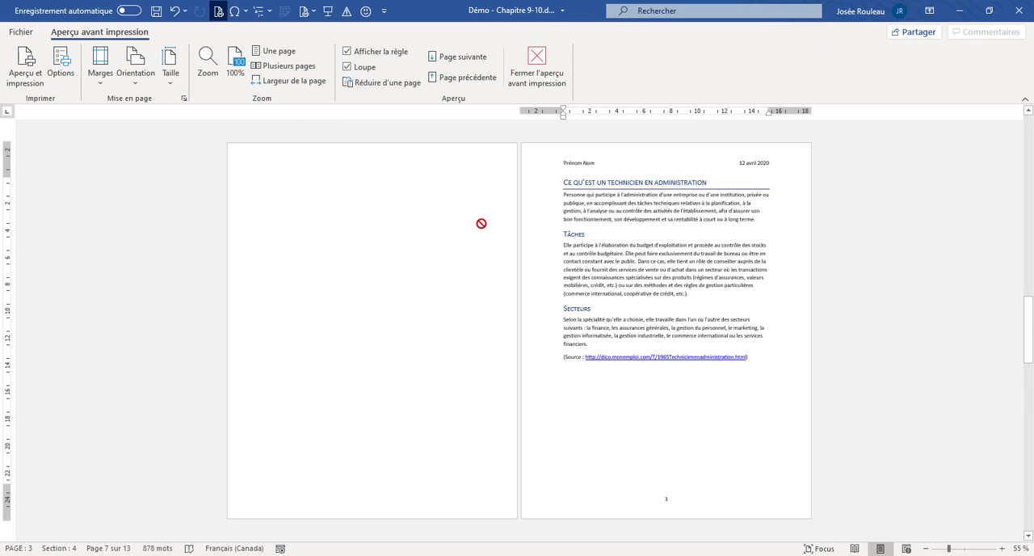
scroll(583, 231, "up", 2)
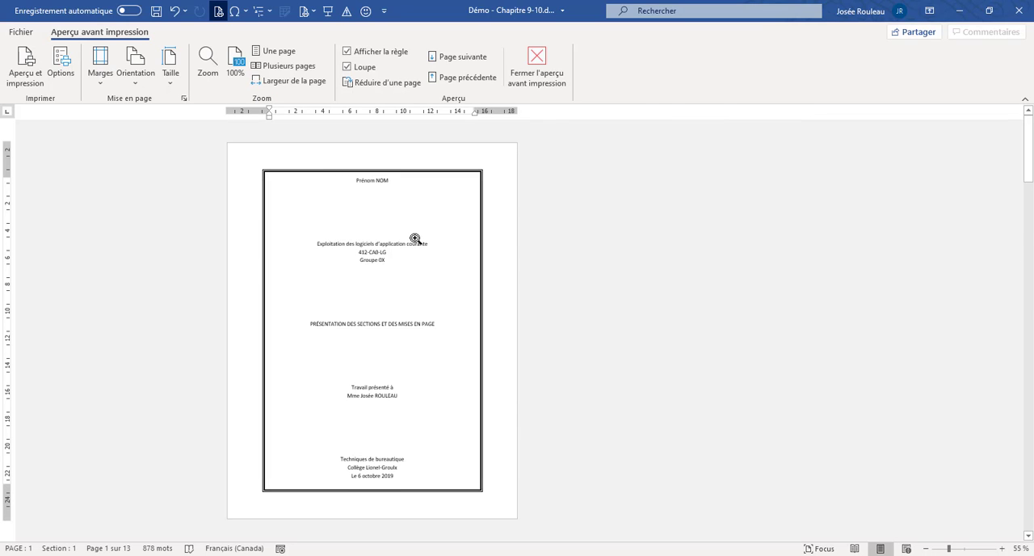
scroll(414, 238, "down", 1)
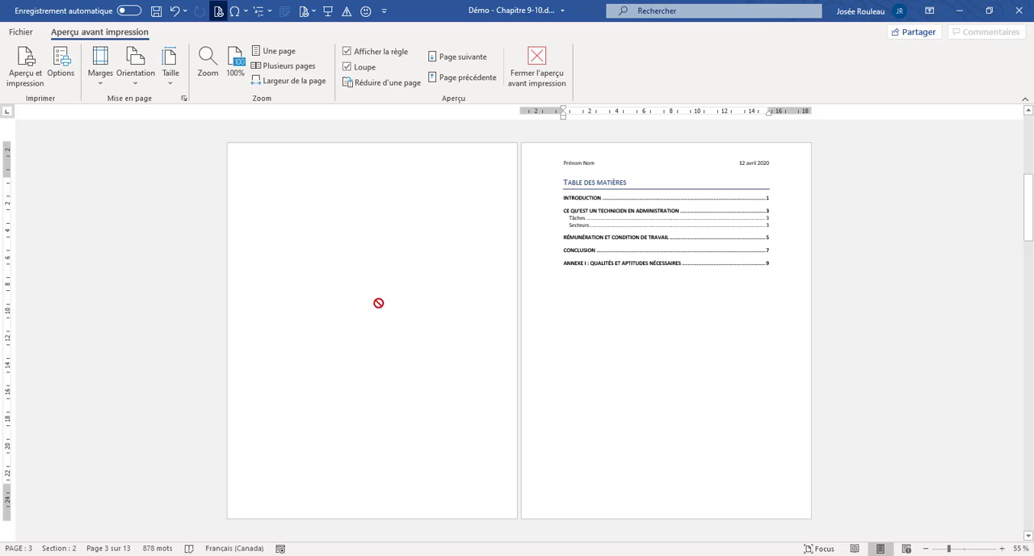
scroll(665, 307, "down", 1)
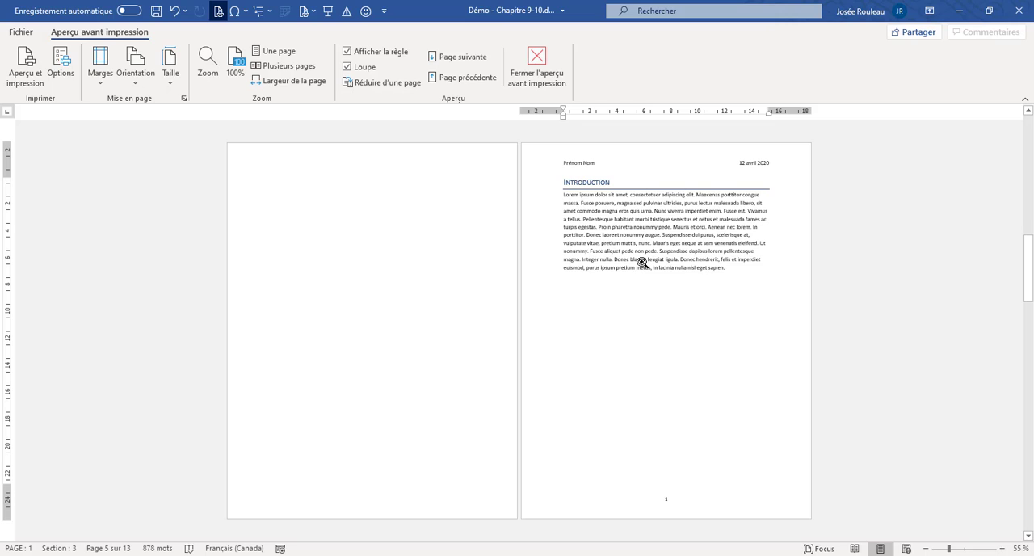
left_click(670, 501)
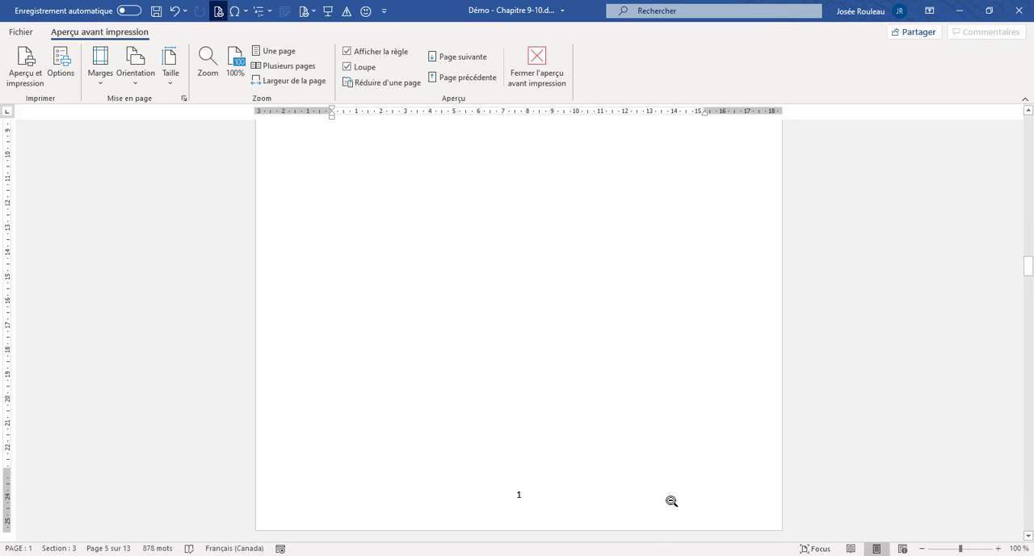
left_click(522, 493)
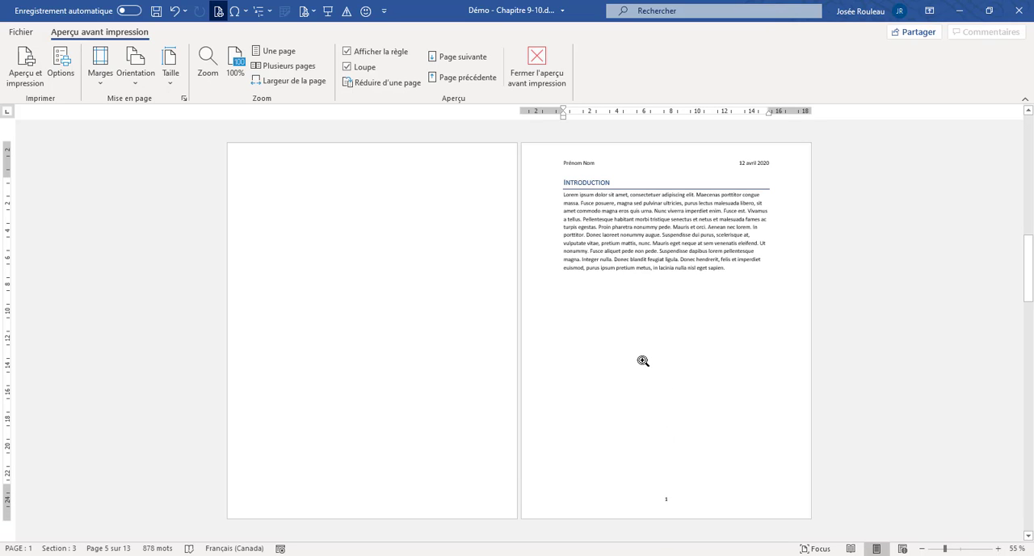
scroll(643, 361, "down", 2)
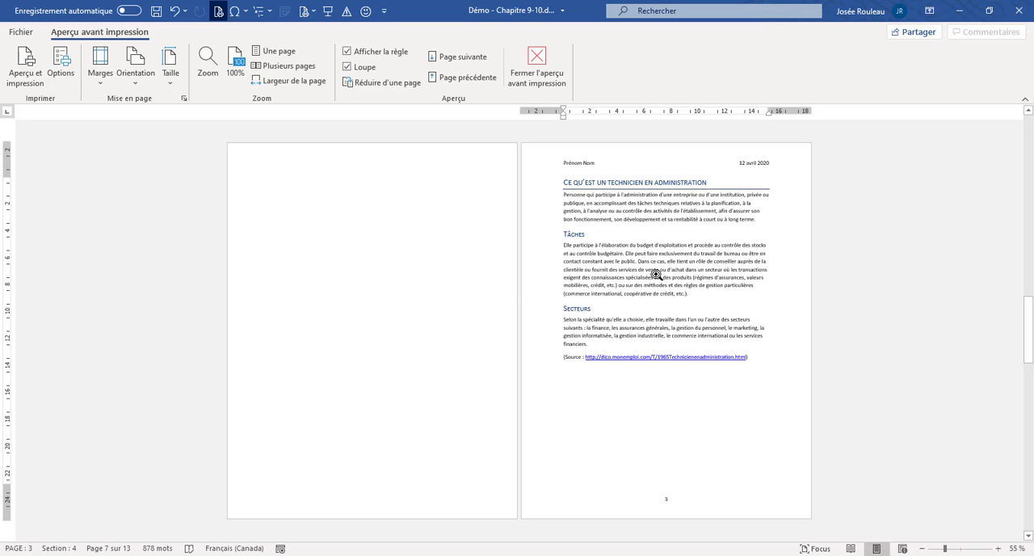
scroll(657, 276, "down", 2)
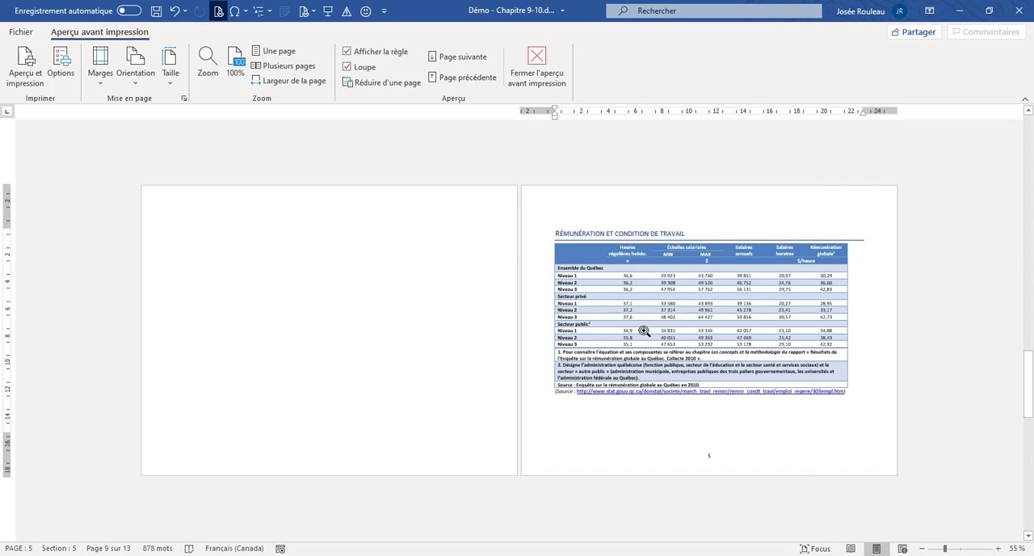
scroll(643, 330, "down", 2)
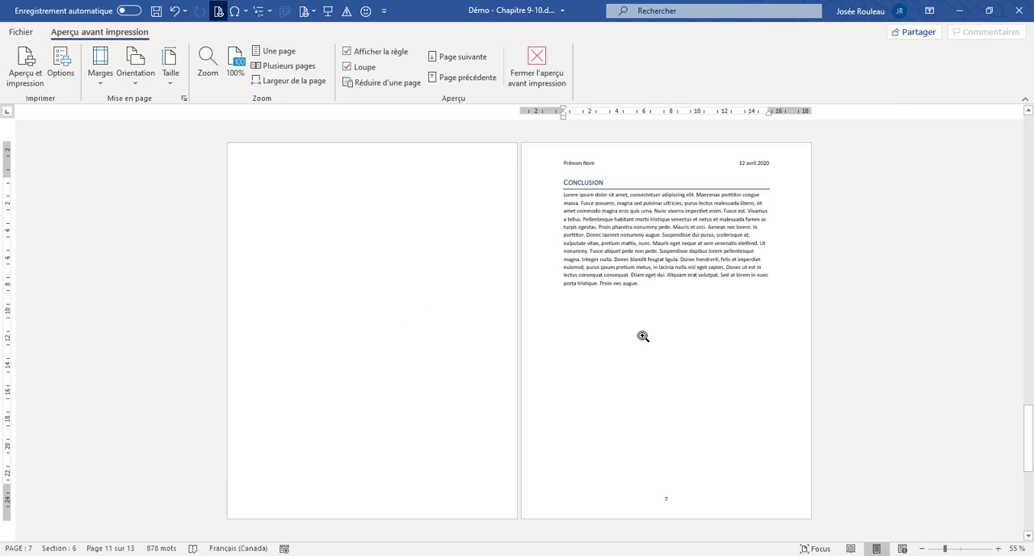
scroll(643, 336, "down", 2)
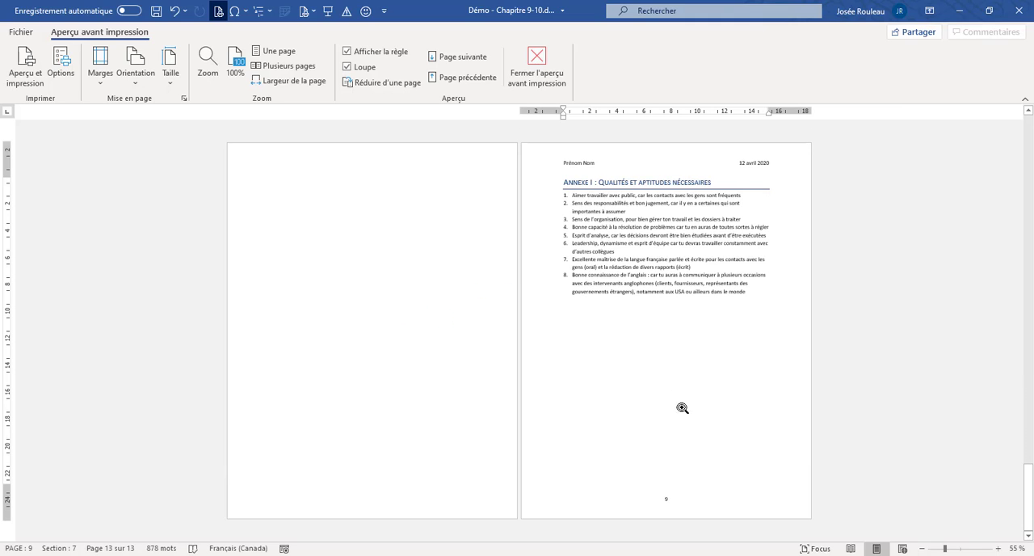
left_click(539, 78)
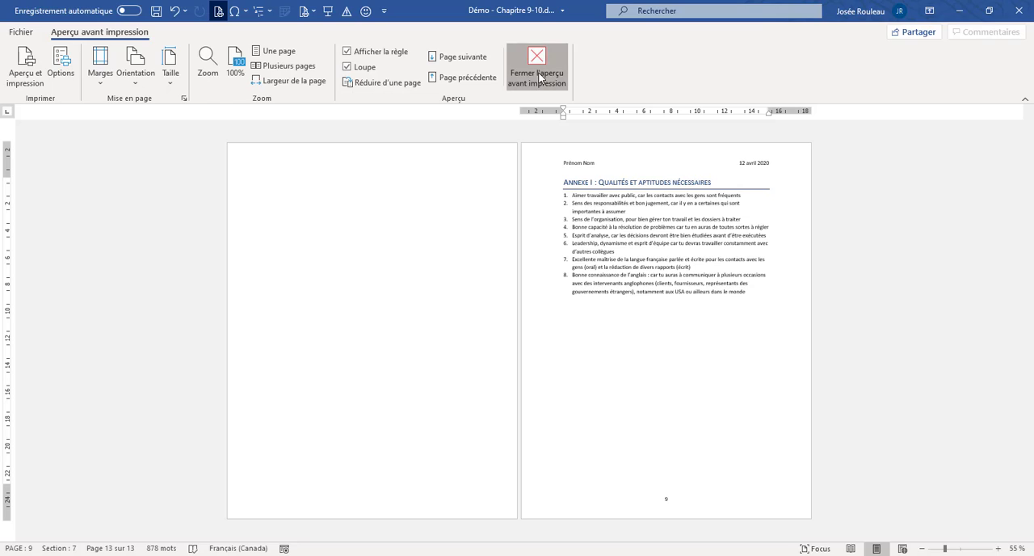
scroll(579, 295, "up", 9)
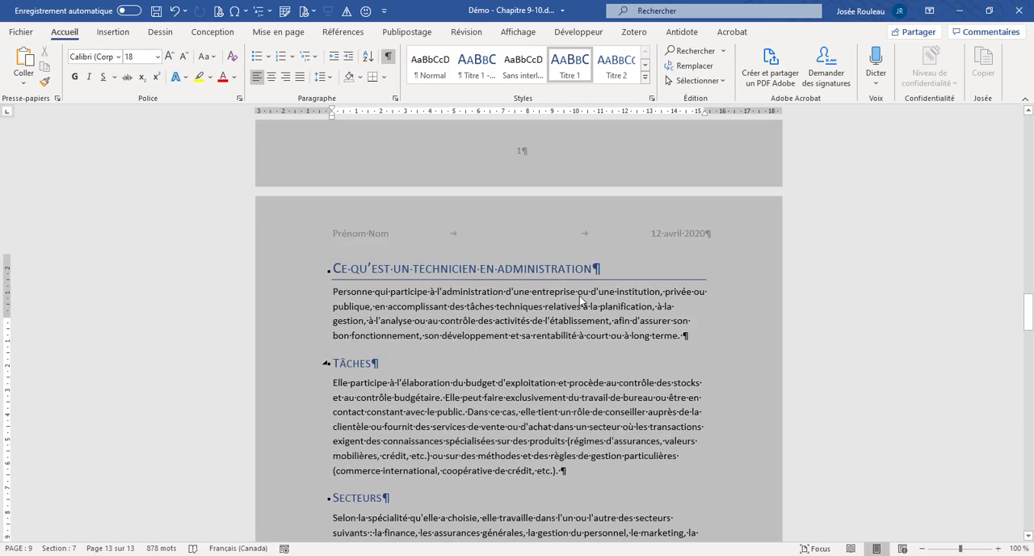
scroll(740, 297, "up", 8)
scroll(739, 300, "up", 8)
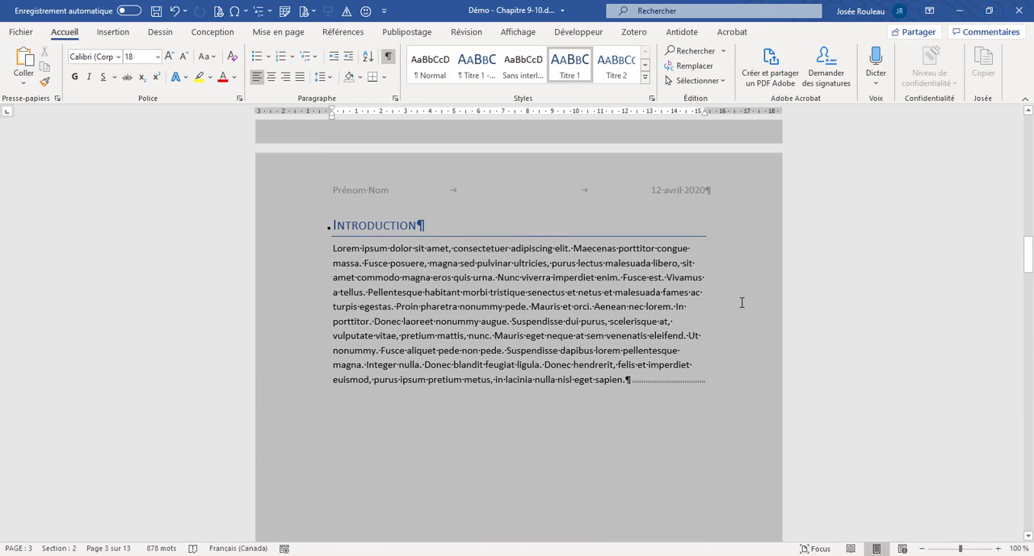
- Review the cover page, table of contents and Introduction pages to compare their headers and page numbering
scroll(639, 289, "up", 9)
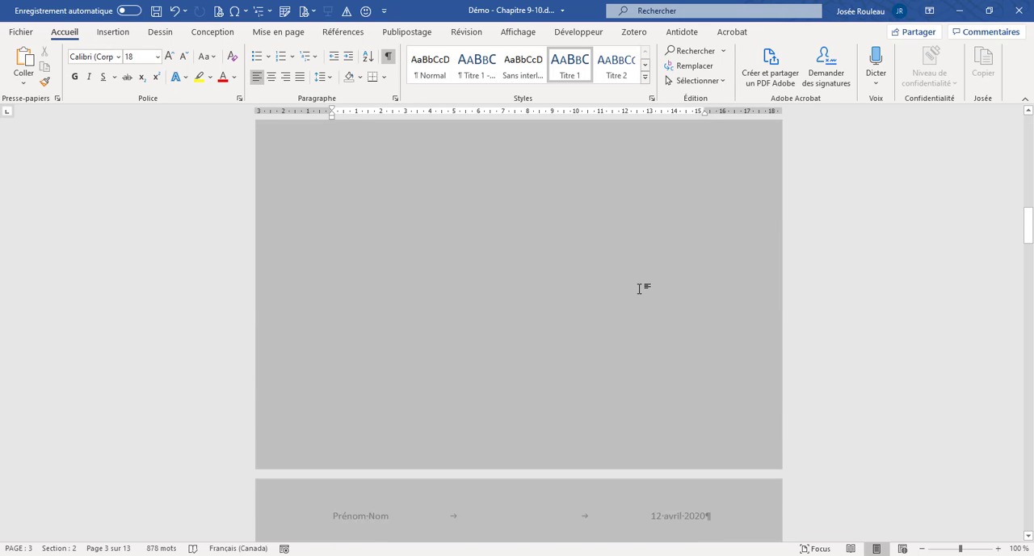
scroll(644, 290, "up", 8)
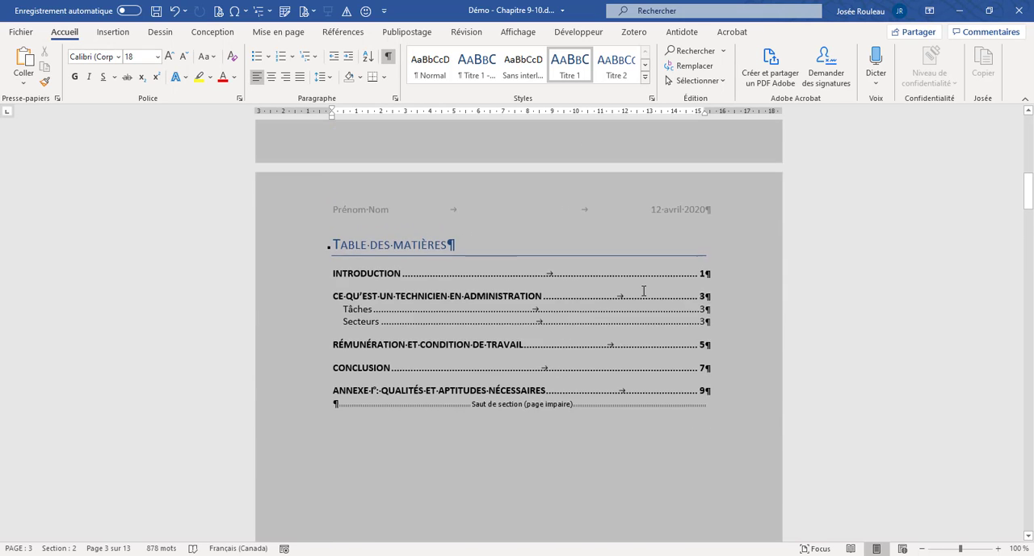
scroll(645, 294, "down", 10)
scroll(644, 293, "down", 18)
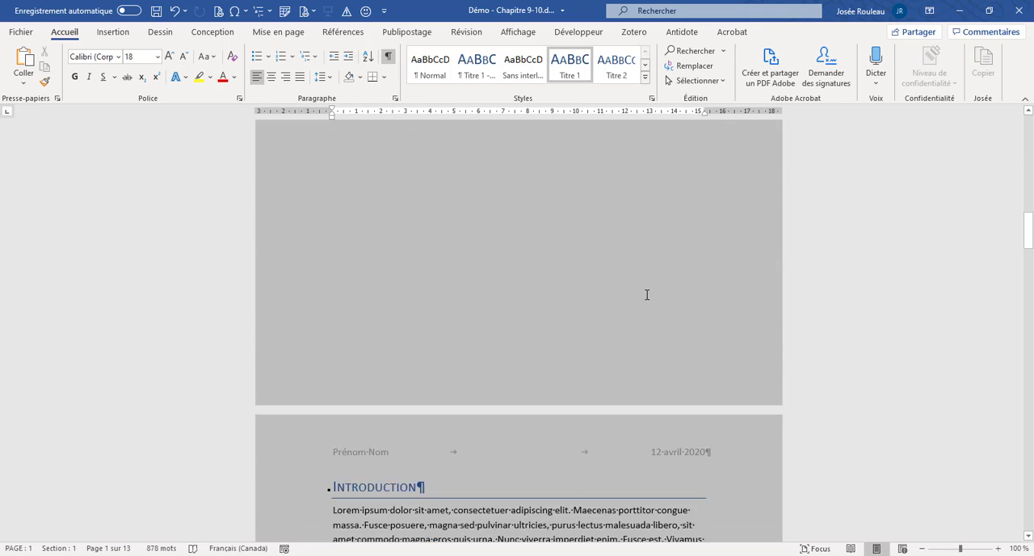
scroll(646, 294, "up", 18)
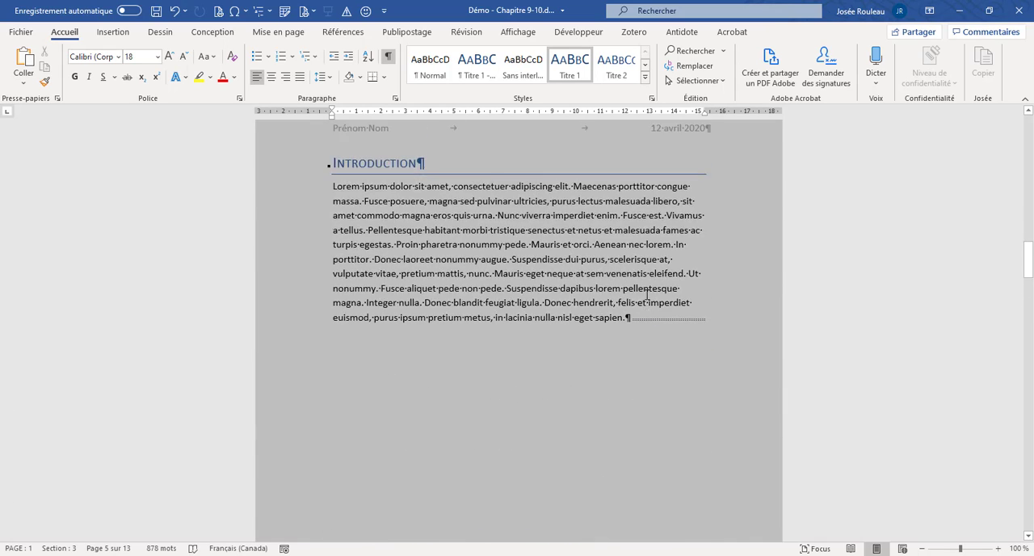
scroll(638, 286, "up", 4)
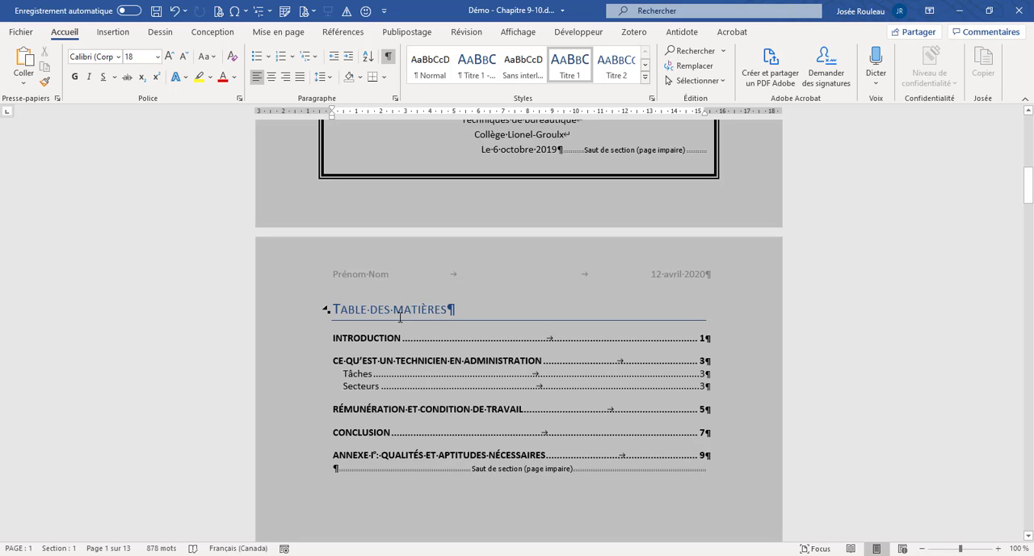
scroll(448, 299, "up", 8)
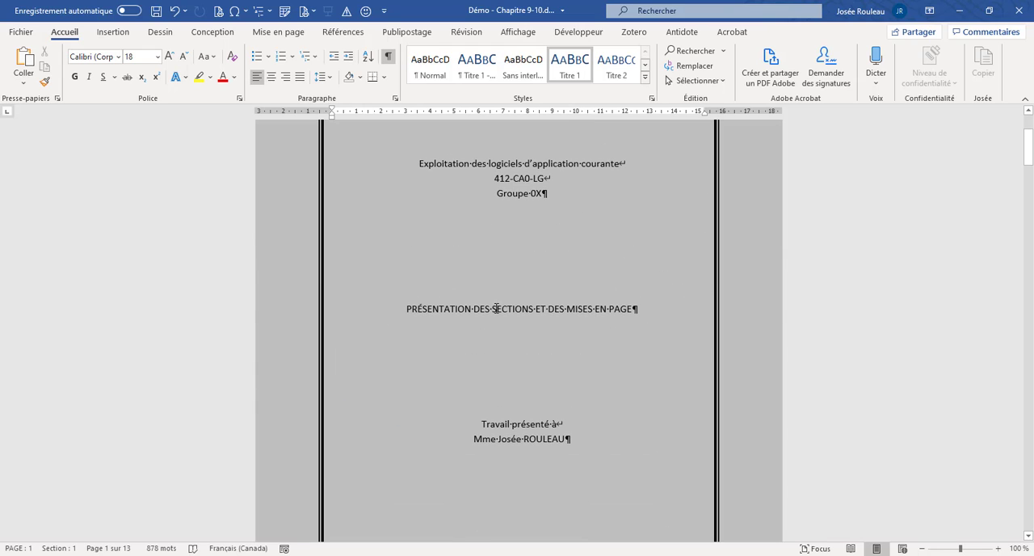
scroll(499, 314, "down", 2)
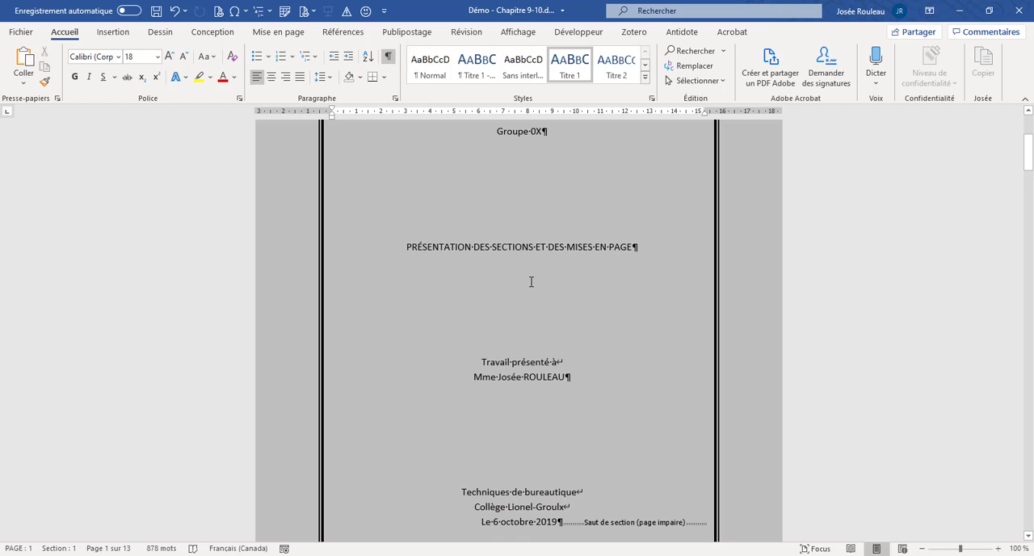
scroll(529, 281, "down", 3)
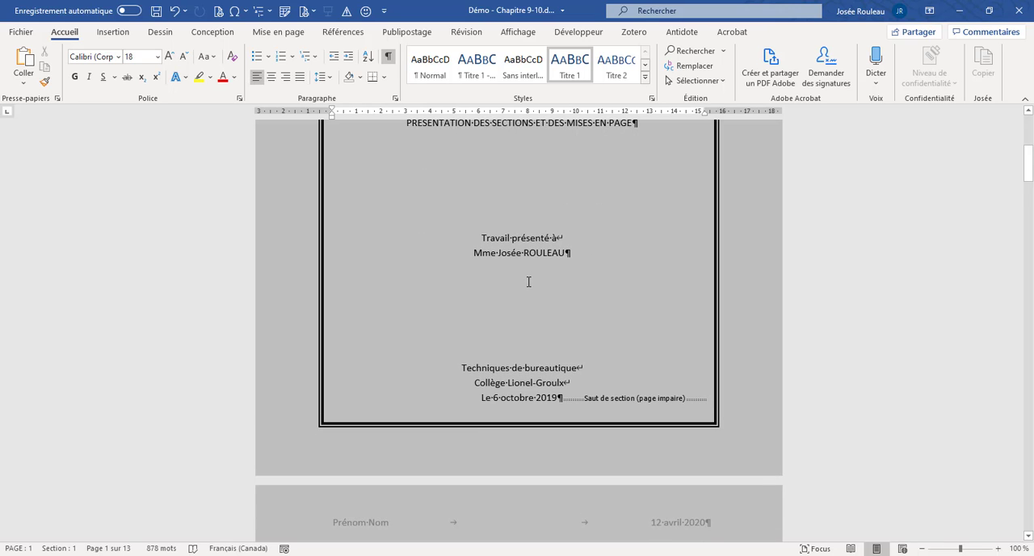
scroll(529, 281, "down", 20)
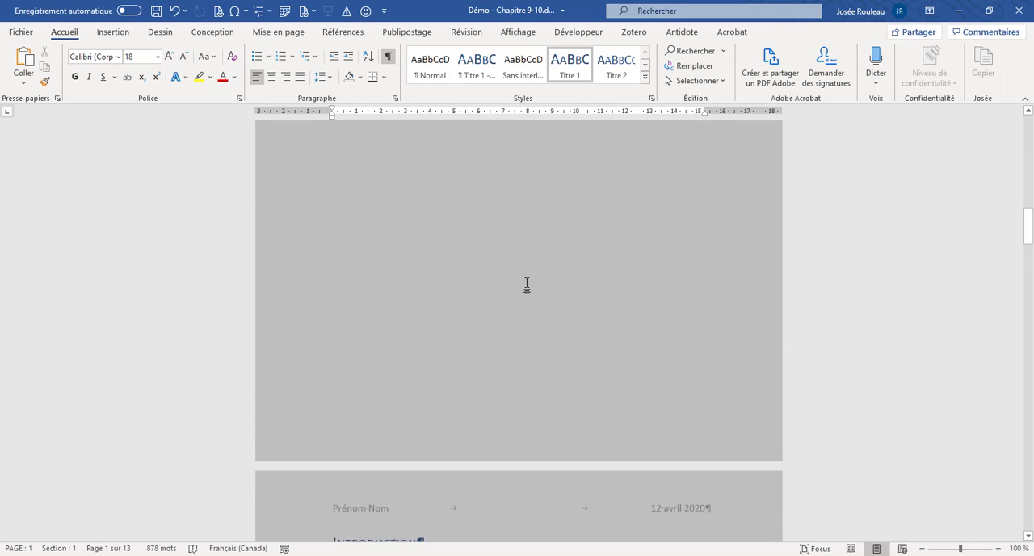
scroll(527, 286, "down", 2)
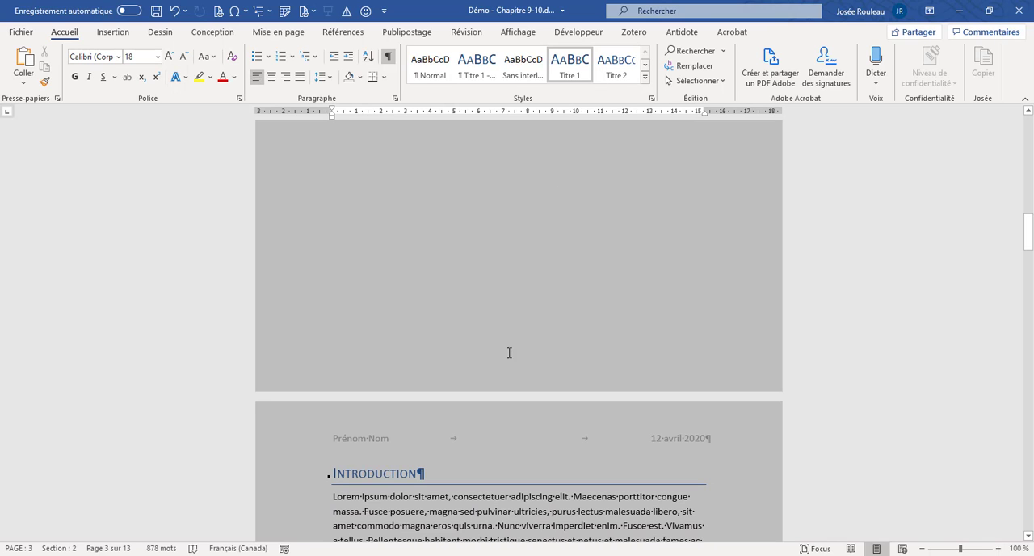
scroll(533, 356, "up", 20)
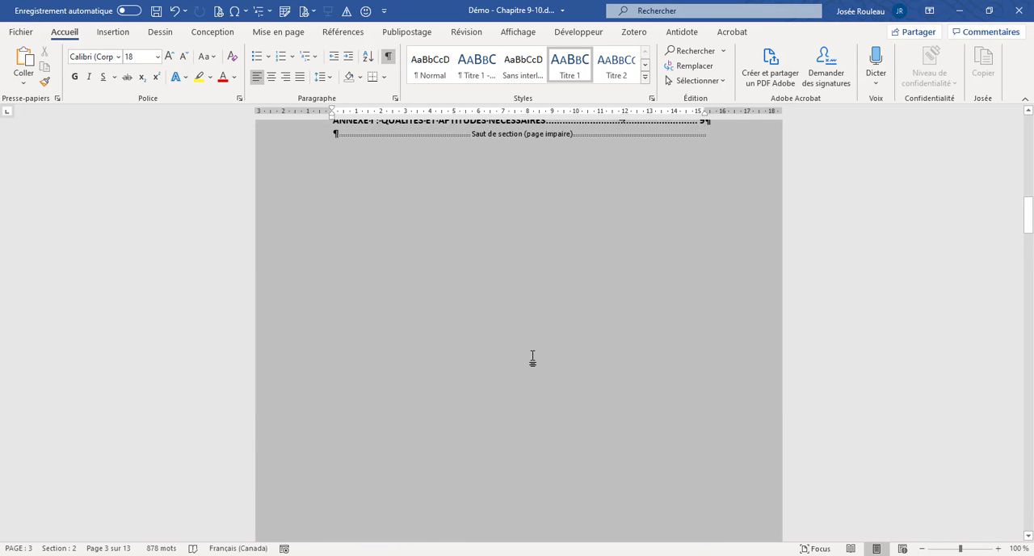
- Open the headers and footers for editing and unlink the Section 2 footer from the previous section
left_click(512, 284)
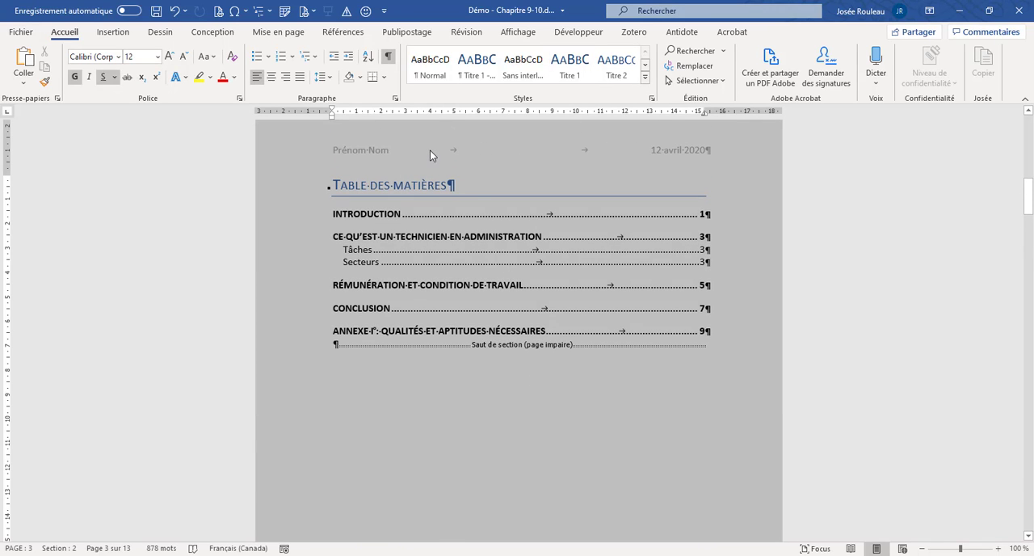
double_click(429, 151)
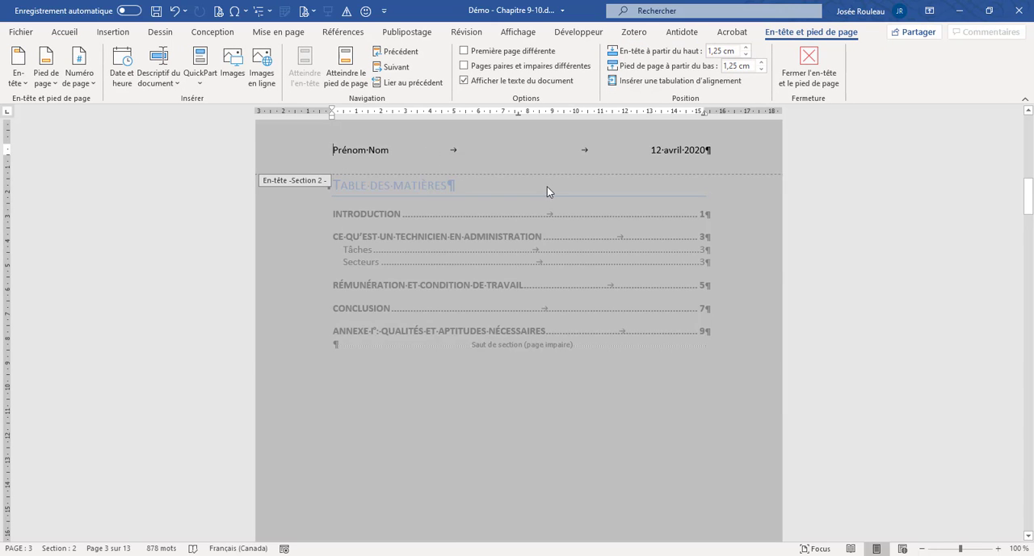
scroll(547, 191, "up", 4)
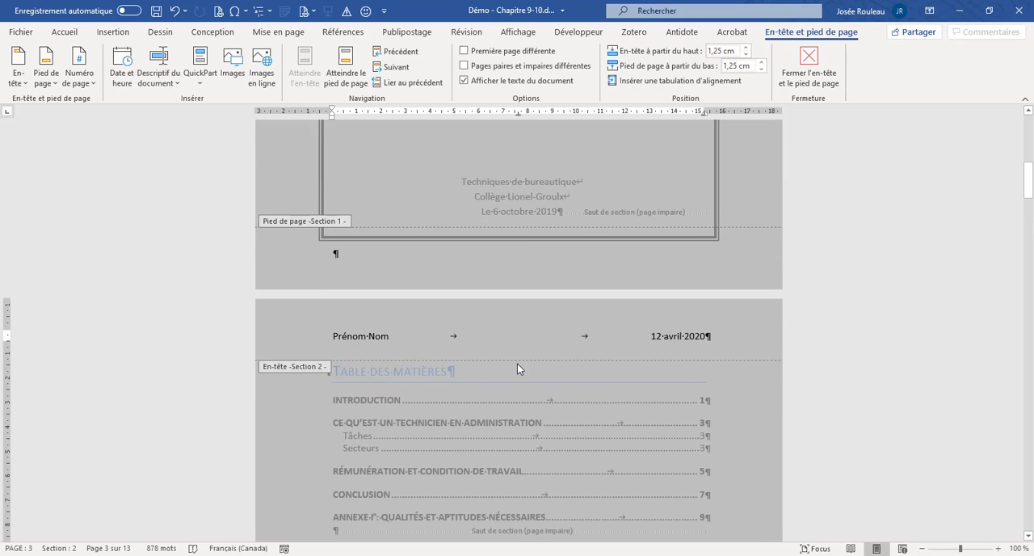
scroll(517, 367, "down", 15)
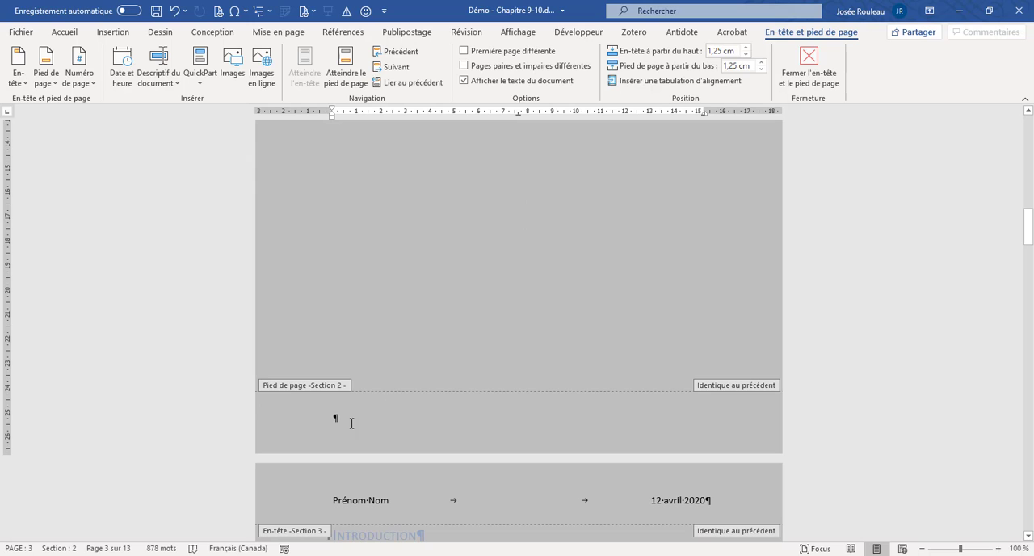
left_click(347, 416)
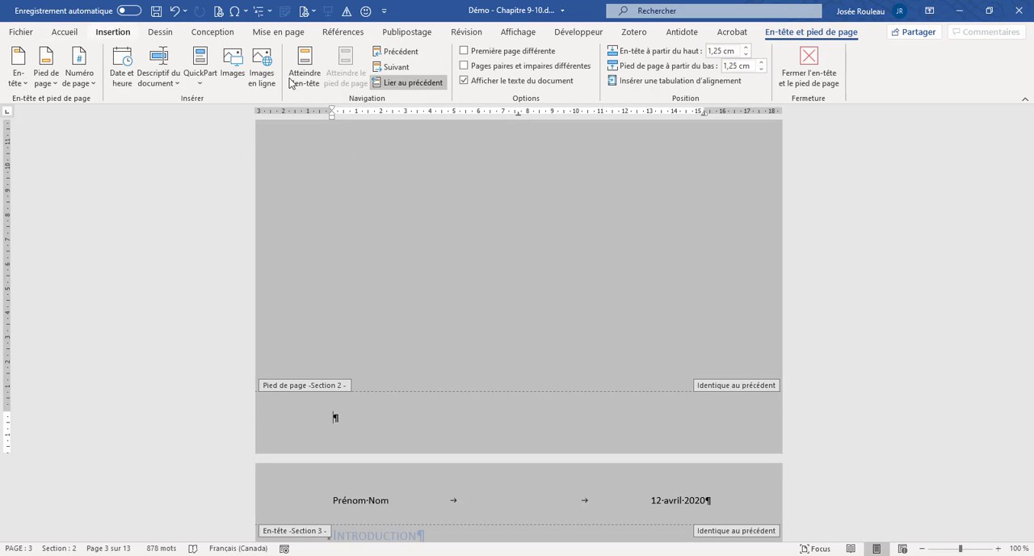
left_click(416, 86)
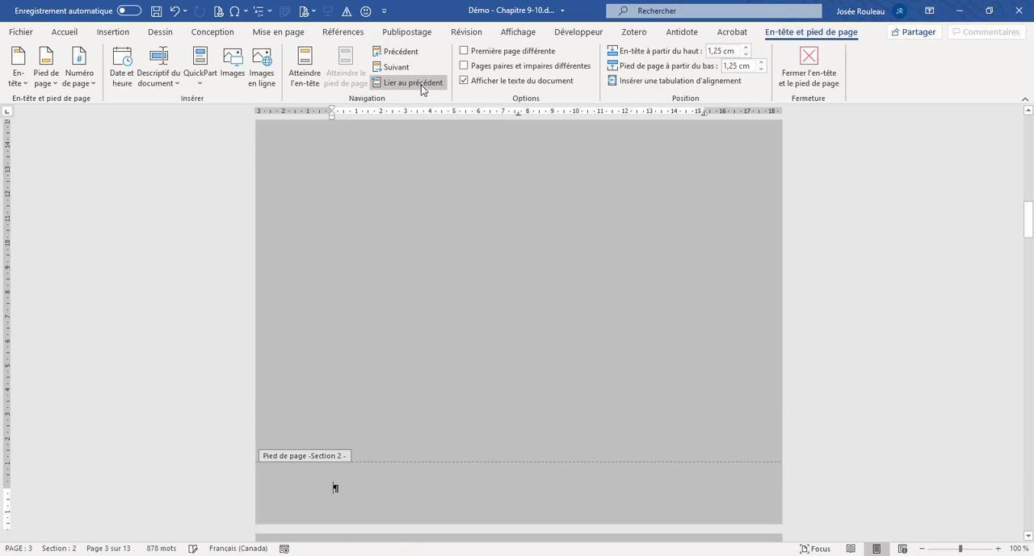
- Centre the Section 2 footer paragraph and insert a plain page number at the current position
left_click(64, 32)
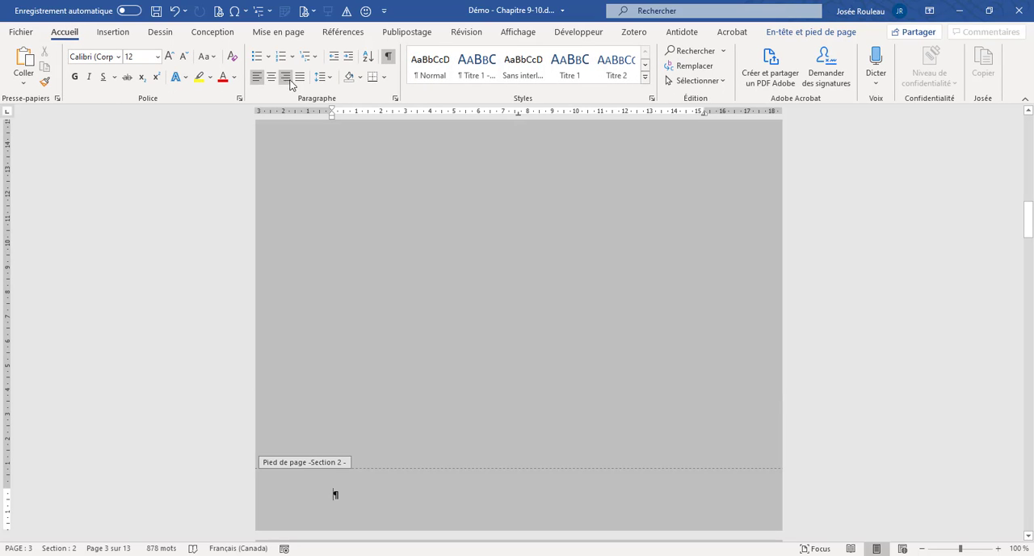
left_click(271, 76)
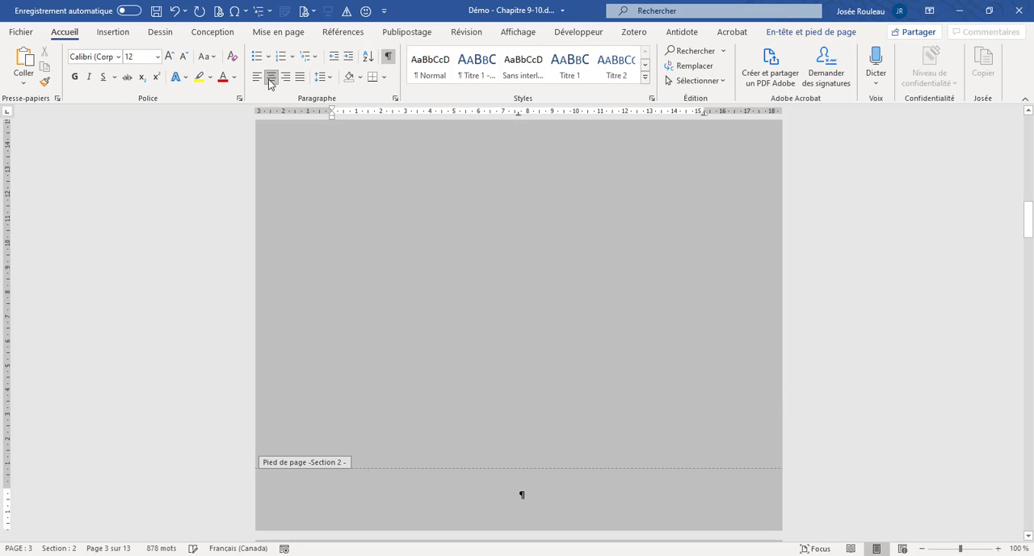
left_click(792, 34)
left_click(81, 83)
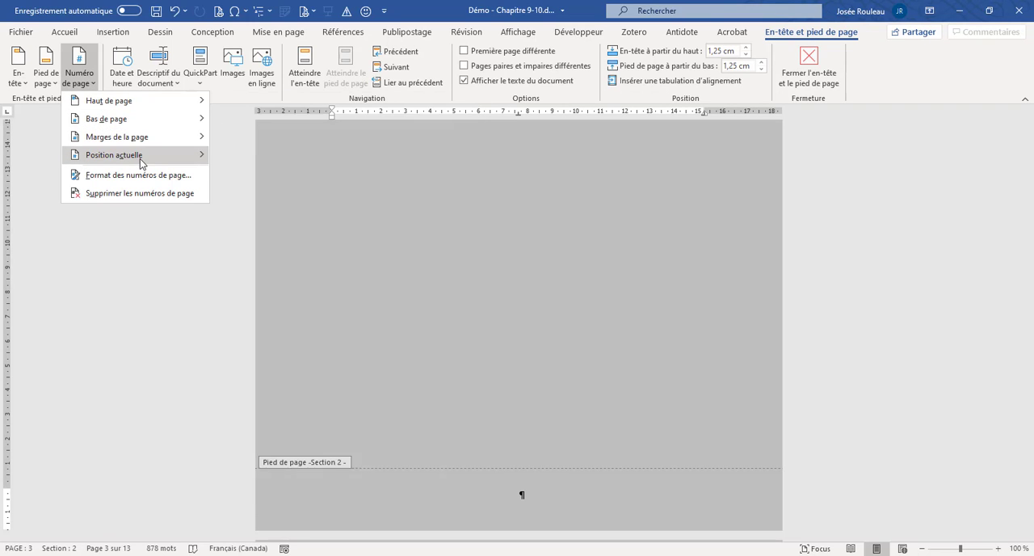
mouse_move(142, 160)
left_click(250, 174)
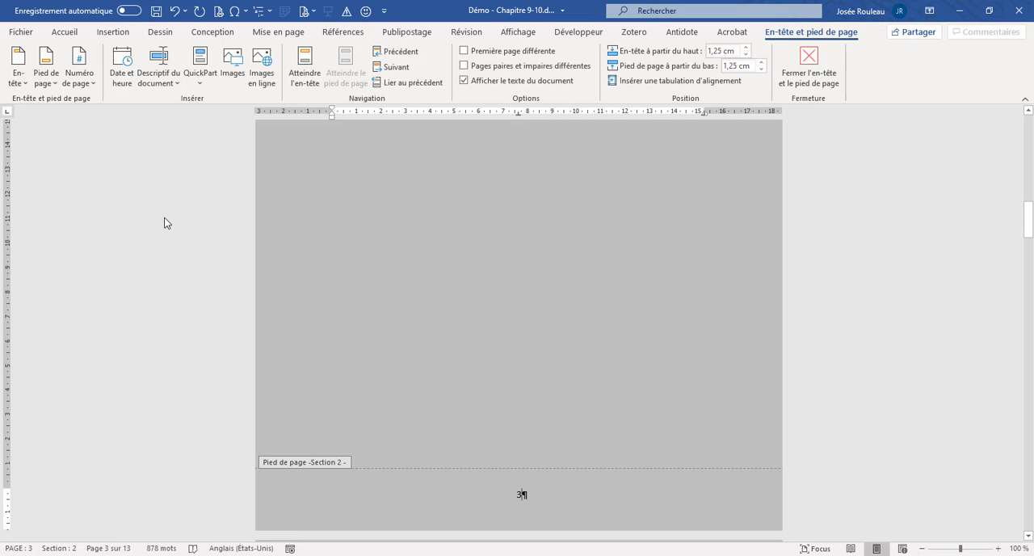
- Set the Section 2 page number format to i, ii, iii, ..., continuing from the previous section
left_click(89, 86)
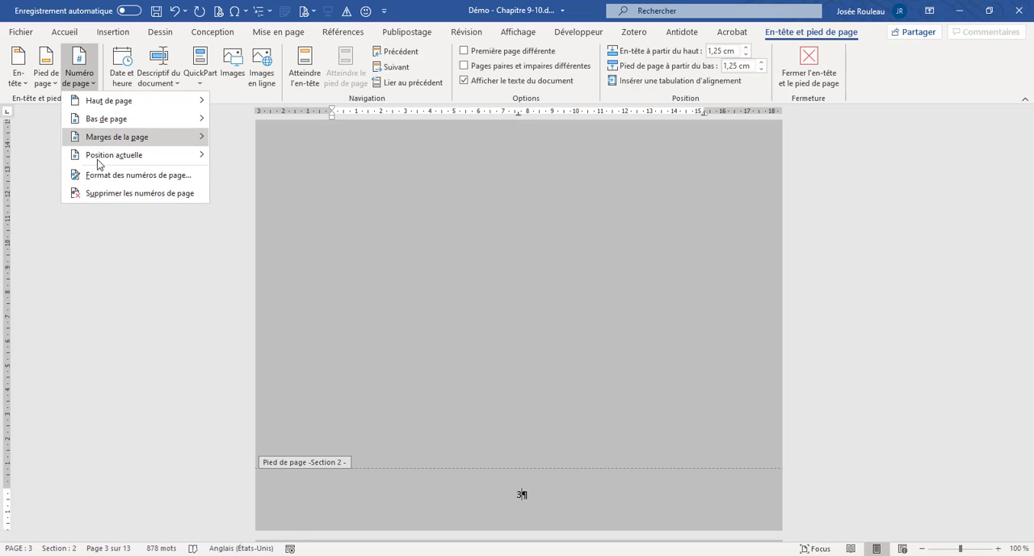
left_click(105, 176)
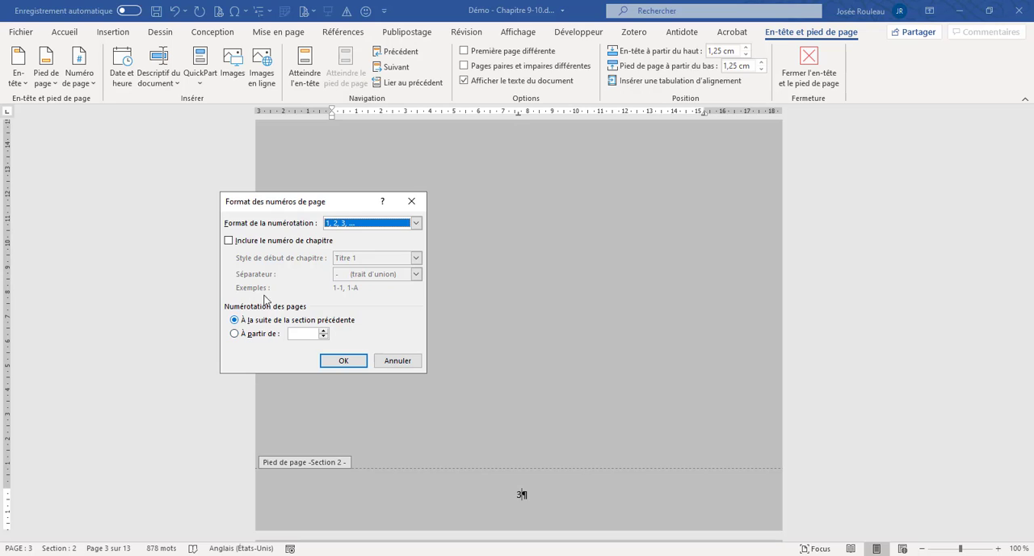
left_click(416, 223)
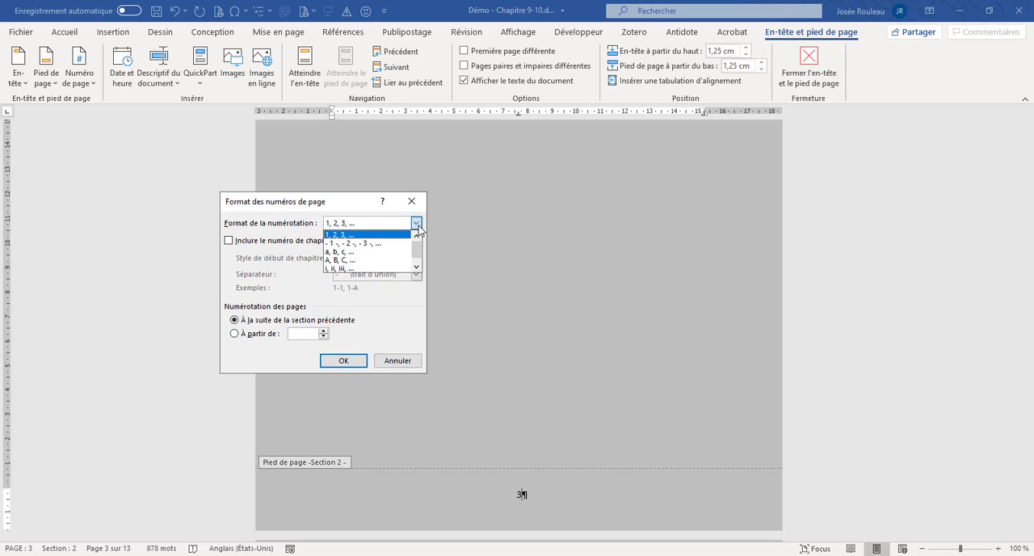
left_click(416, 265)
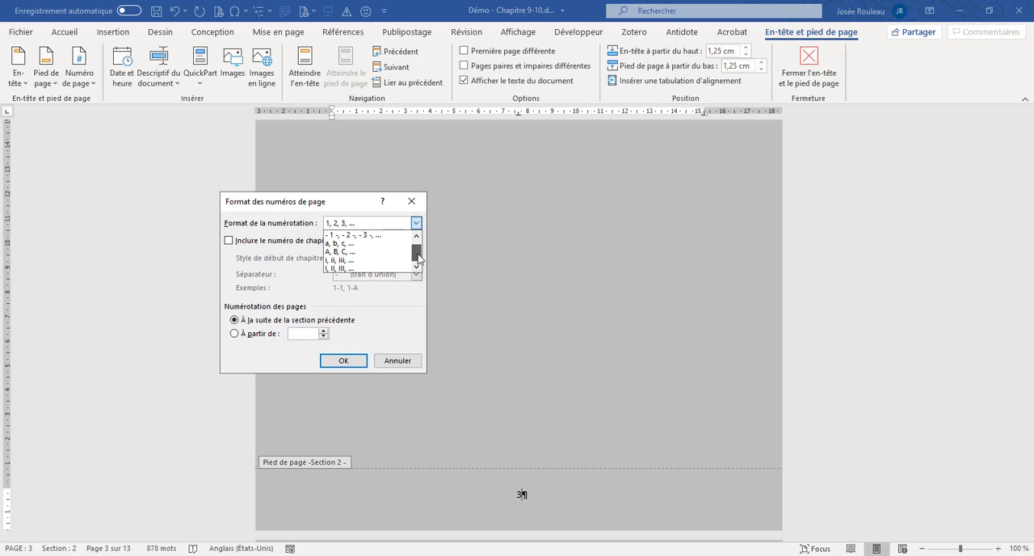
left_click(375, 261)
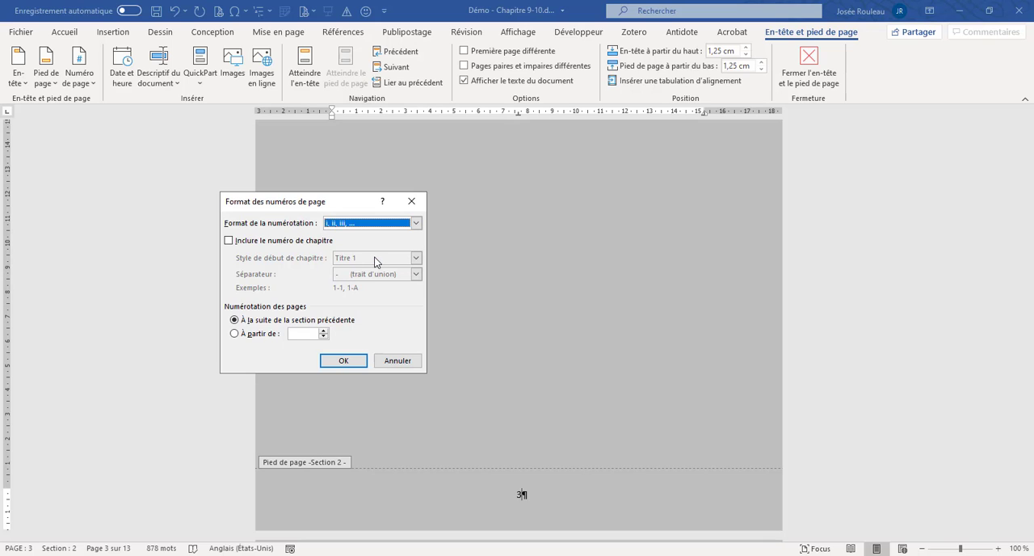
left_click(352, 367)
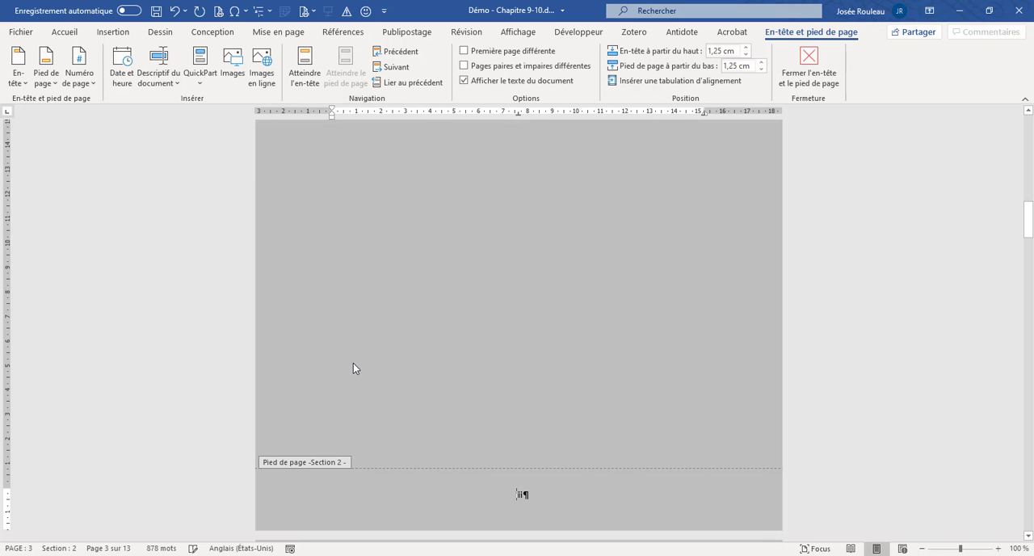
- Check the page numbers in the footers from Section 2 through Section 5
scroll(510, 475, "down", 6)
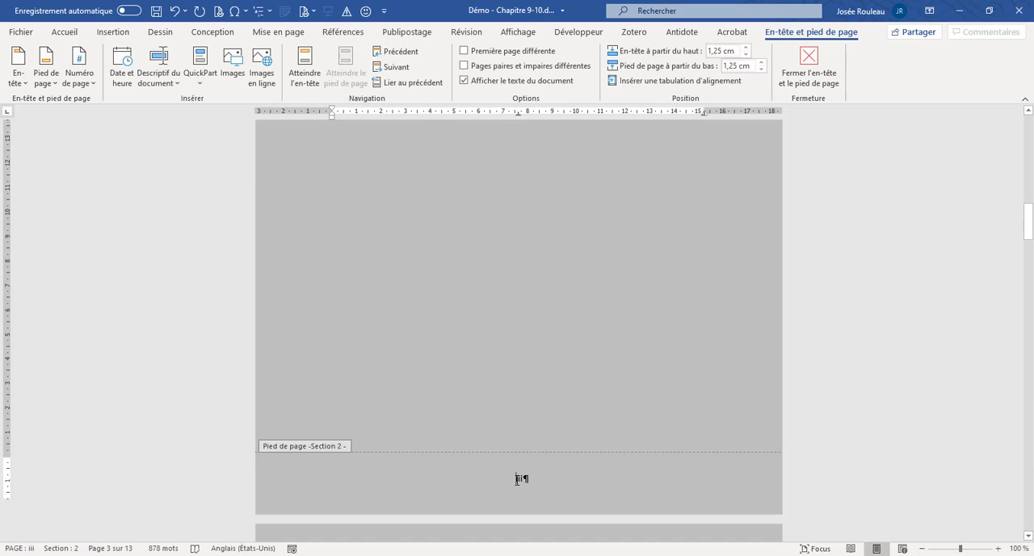
scroll(516, 477, "down", 10)
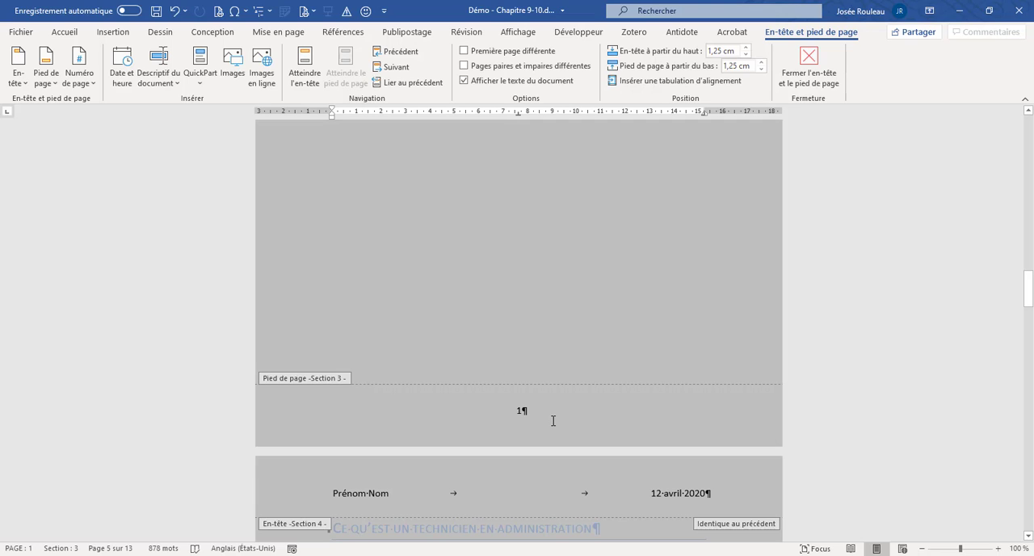
scroll(540, 408, "up", 10)
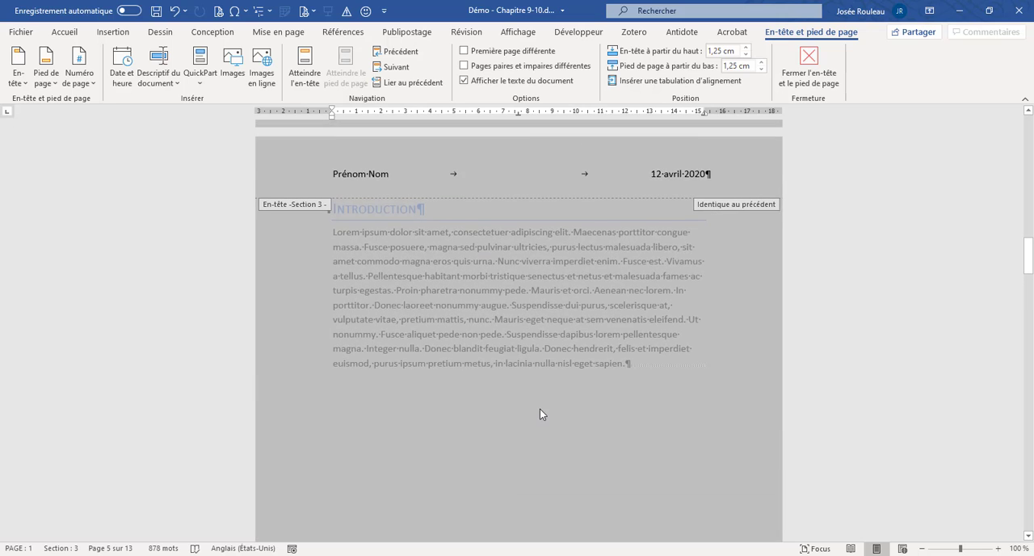
scroll(539, 408, "down", 10)
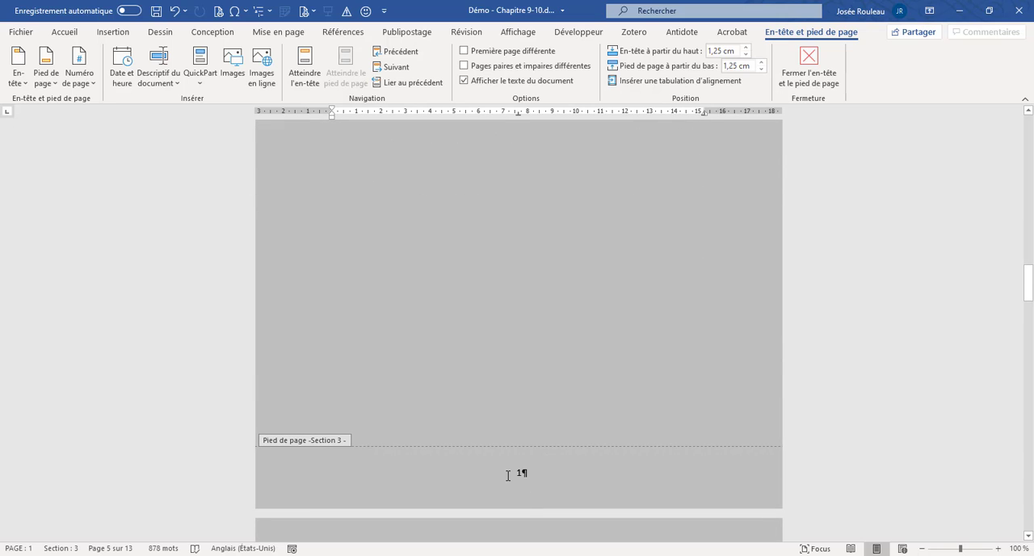
scroll(507, 475, "down", 10)
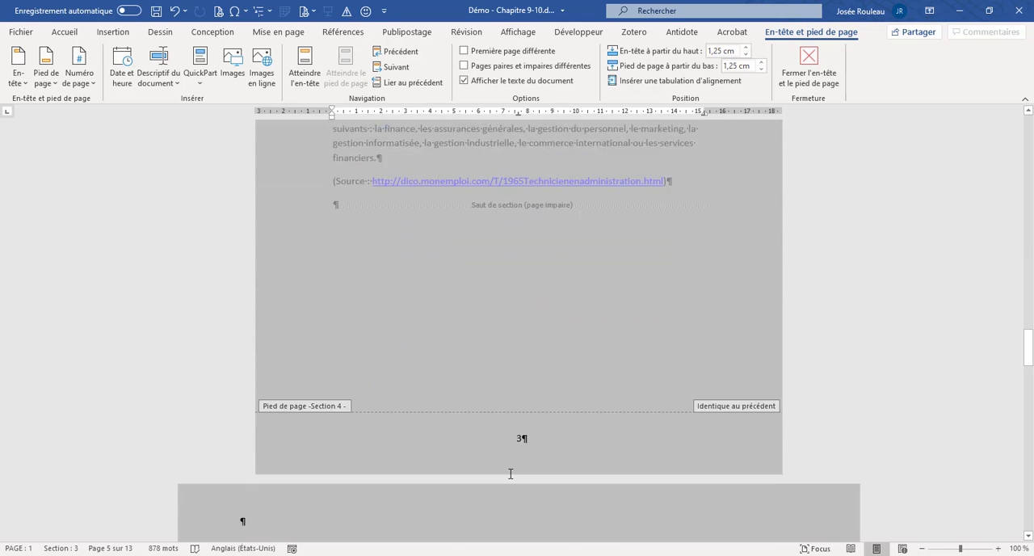
scroll(510, 474, "down", 15)
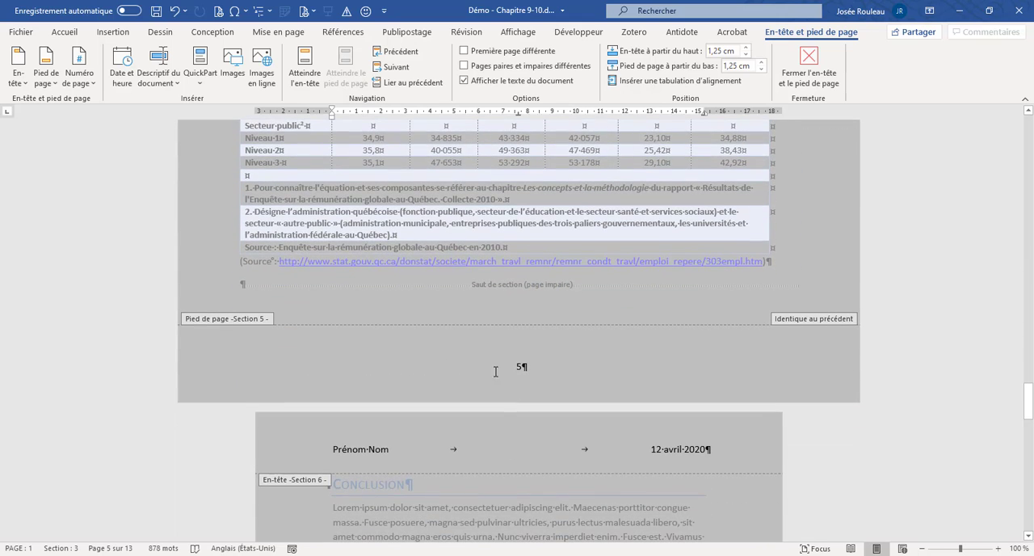
- Unlink the Section 5 footer from the previous section
left_click(506, 356)
scroll(739, 279, "up", 6)
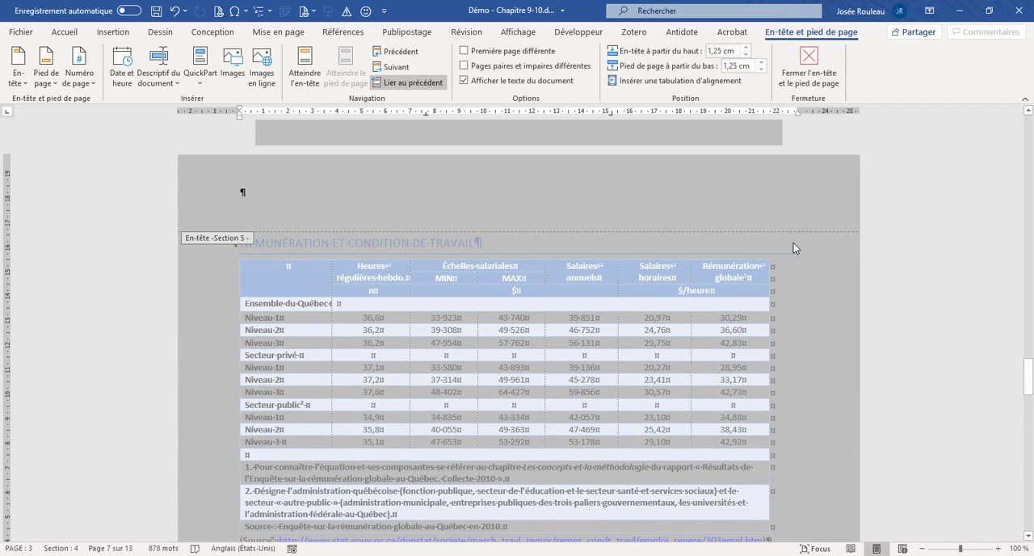
scroll(791, 248, "down", 7)
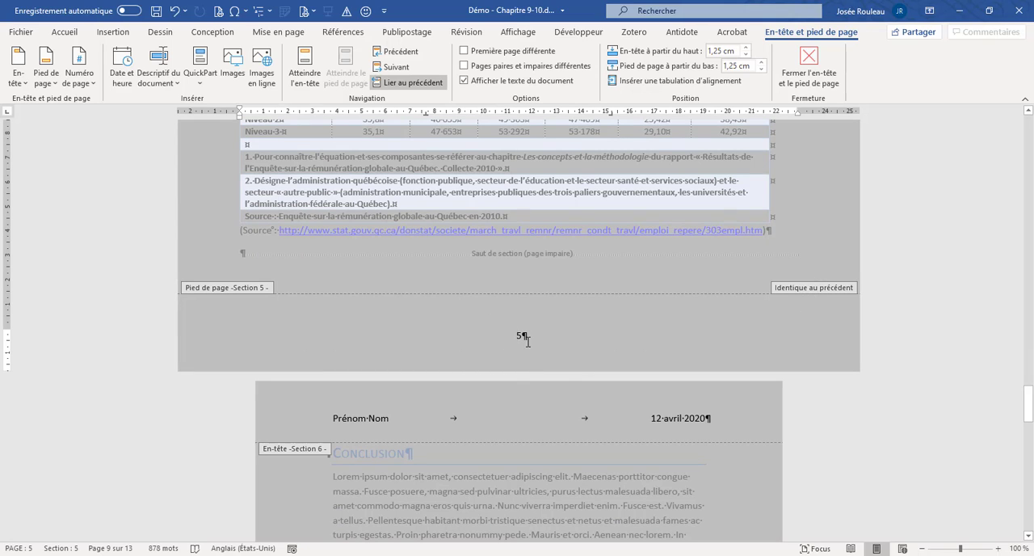
left_click(419, 82)
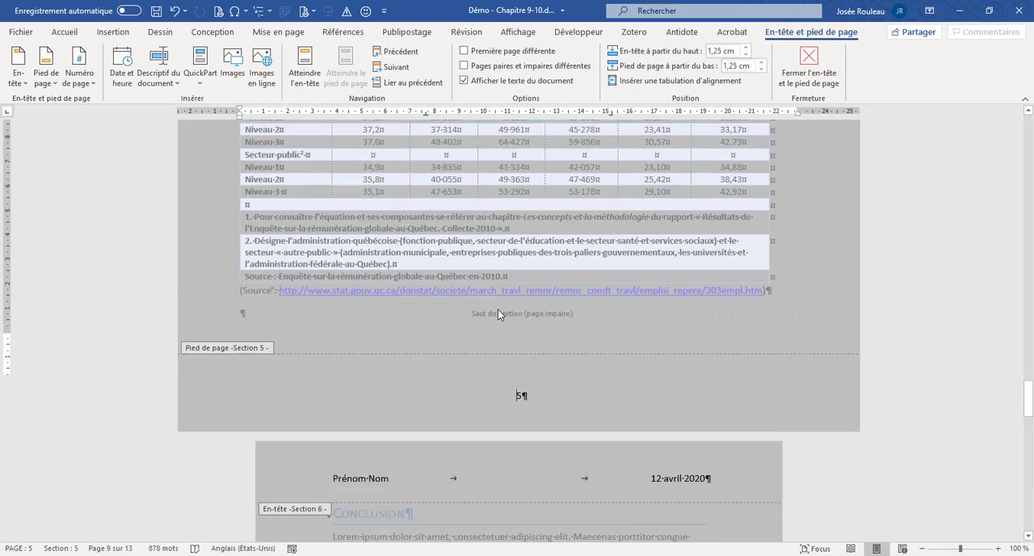
- Unlink the Section 6 footer from the previous section
scroll(498, 313, "down", 20)
left_click(512, 352)
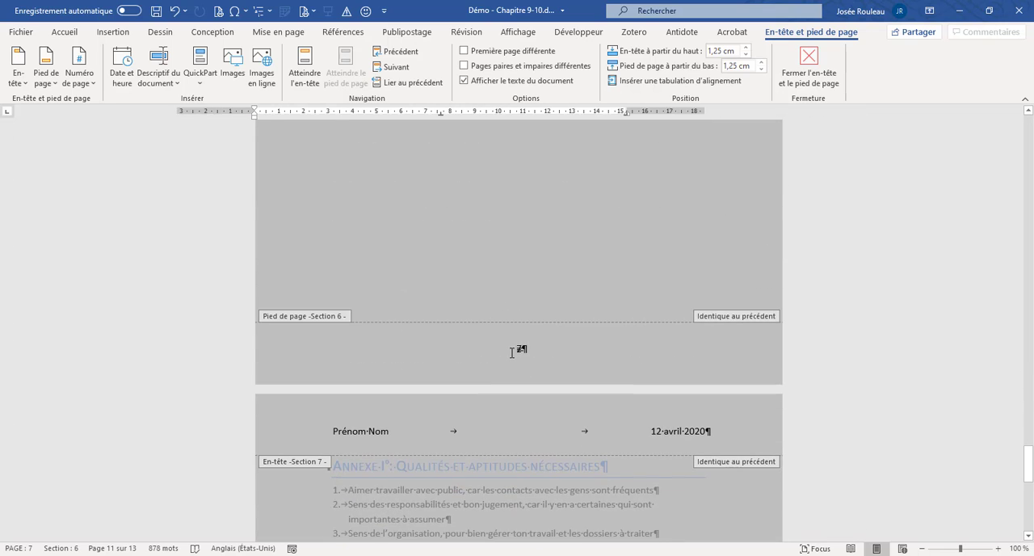
left_click(413, 82)
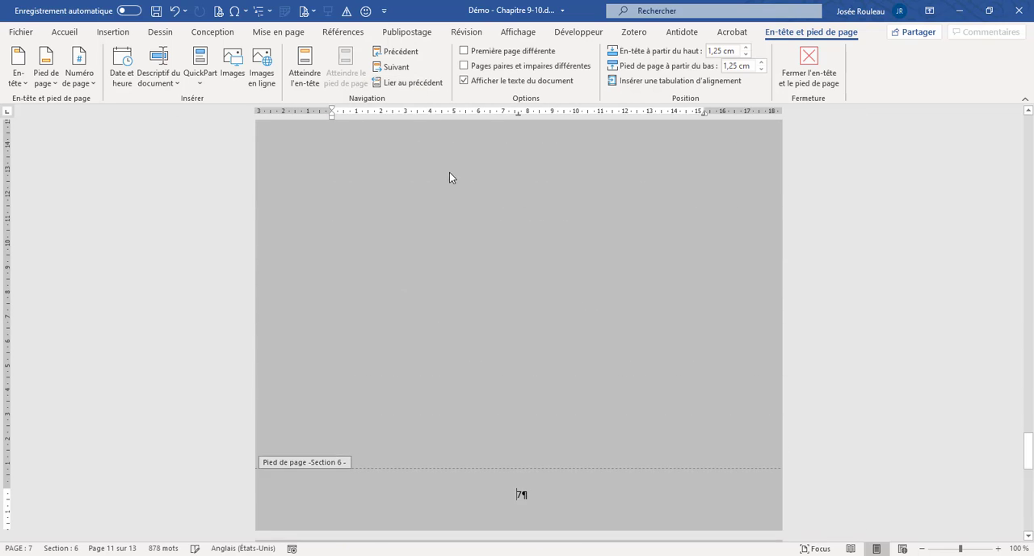
- Remove the footer containing the page number from Section 5, the landscape table page
scroll(449, 172, "up", 10)
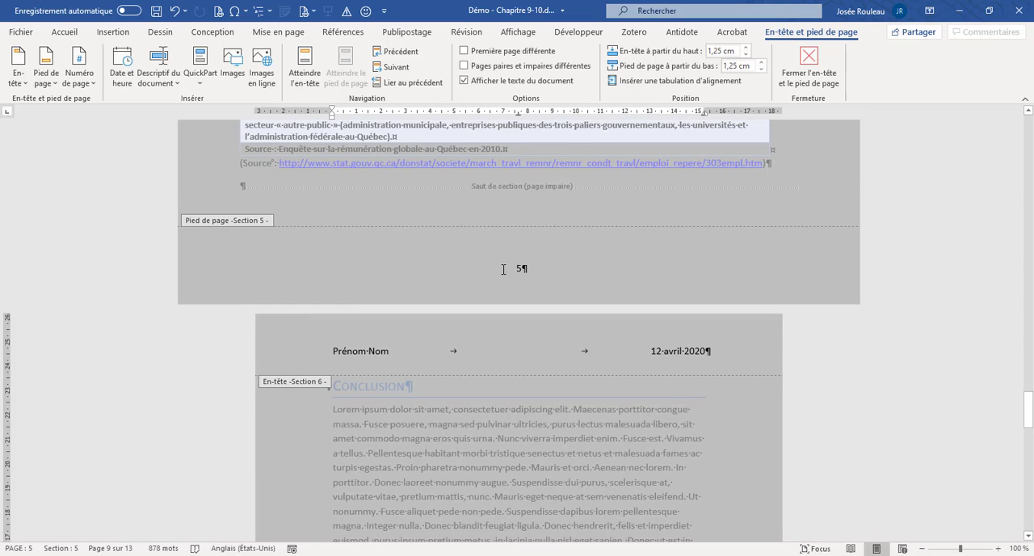
left_click(502, 269)
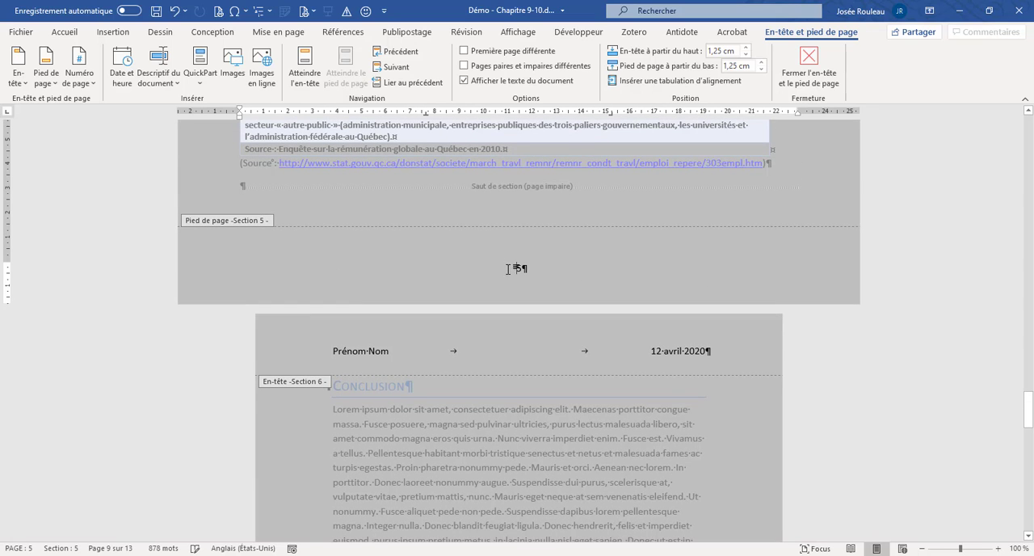
left_click(217, 272)
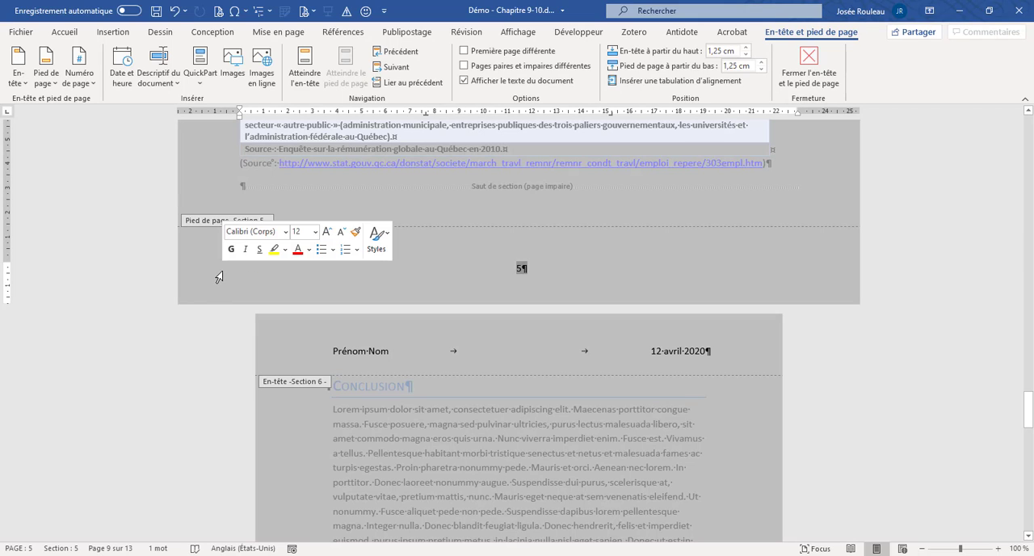
left_click(56, 84)
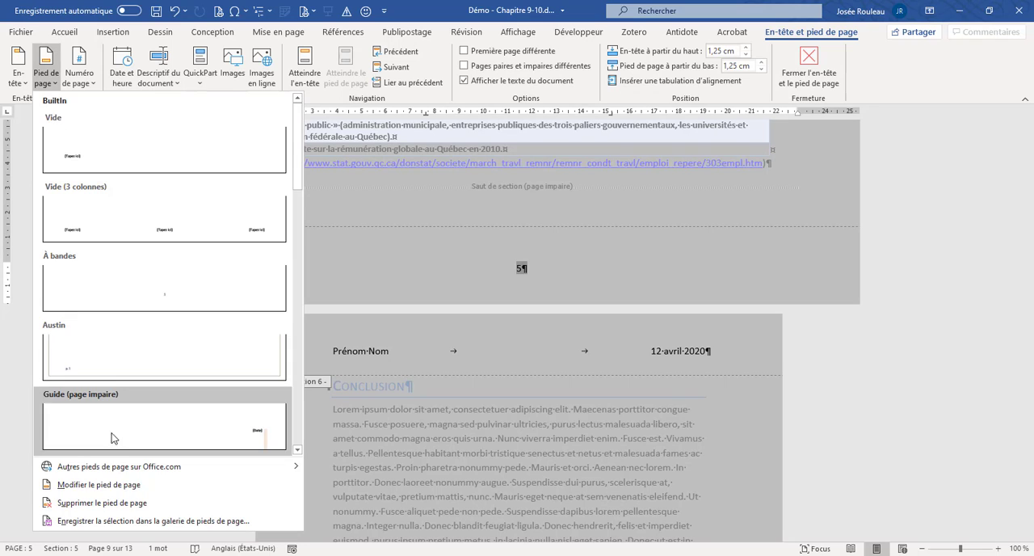
left_click(111, 502)
- Check the headers and footers of the sections from the appendix back to the title page
scroll(456, 287, "up", 15)
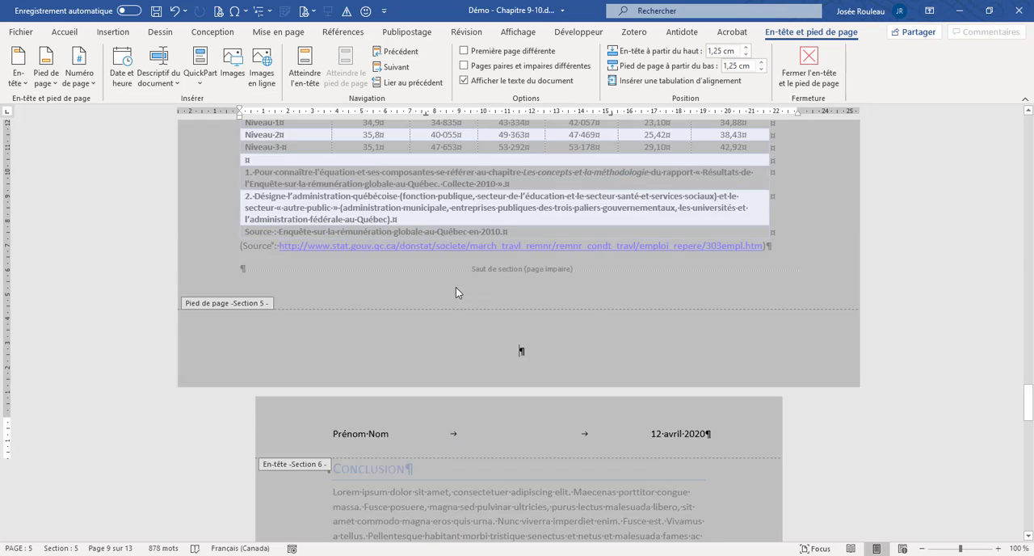
scroll(532, 223, "down", 20)
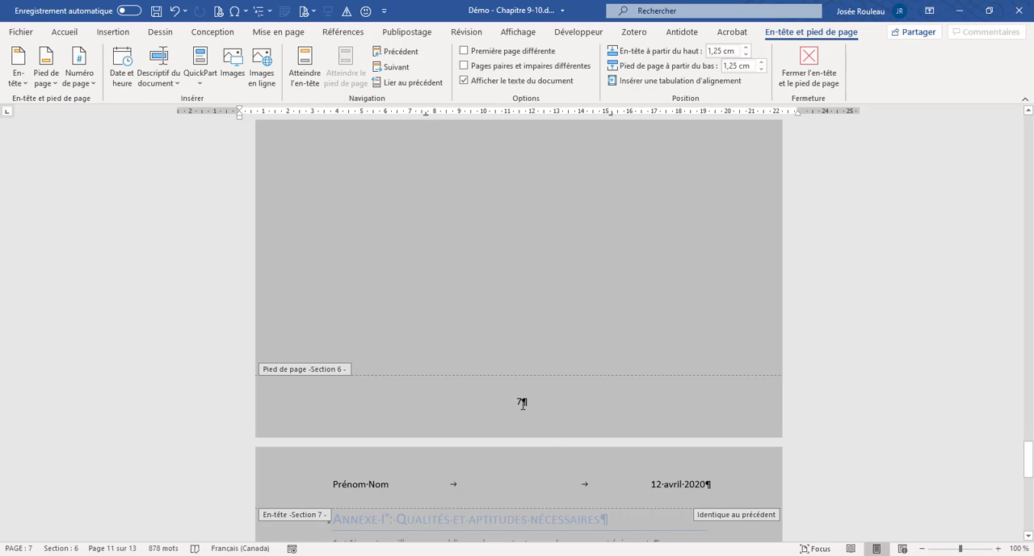
scroll(562, 380, "down", 3)
scroll(566, 378, "up", 20)
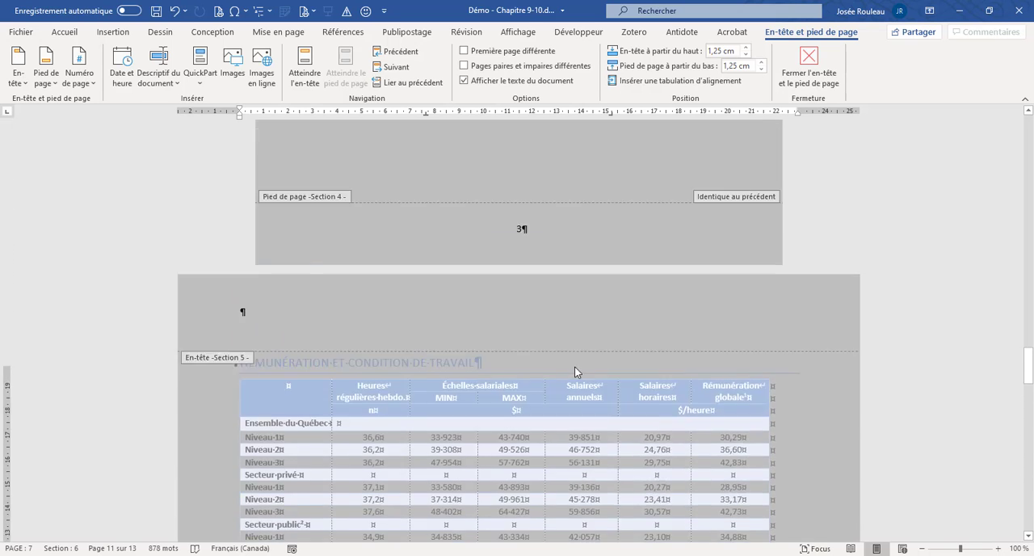
scroll(570, 356, "up", 20)
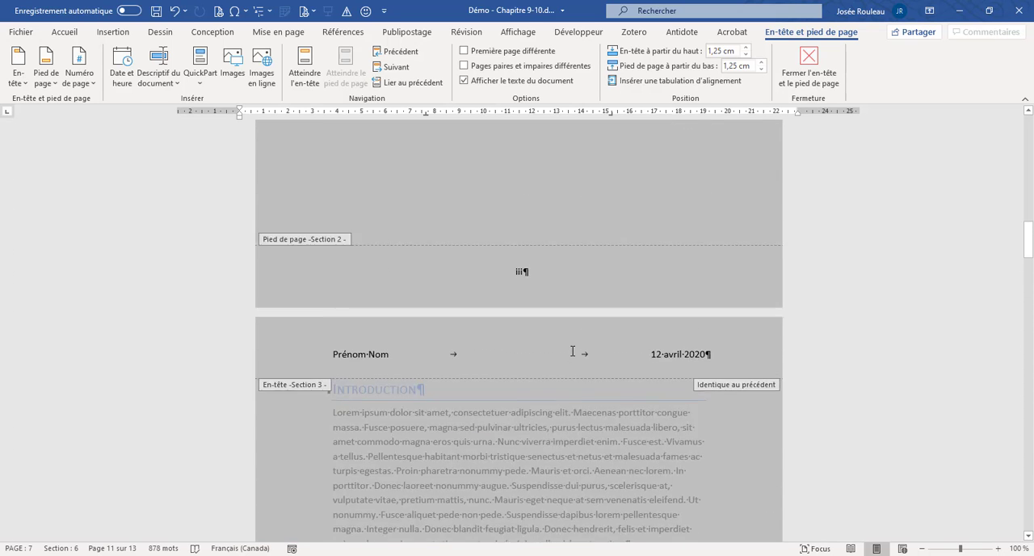
scroll(571, 350, "up", 15)
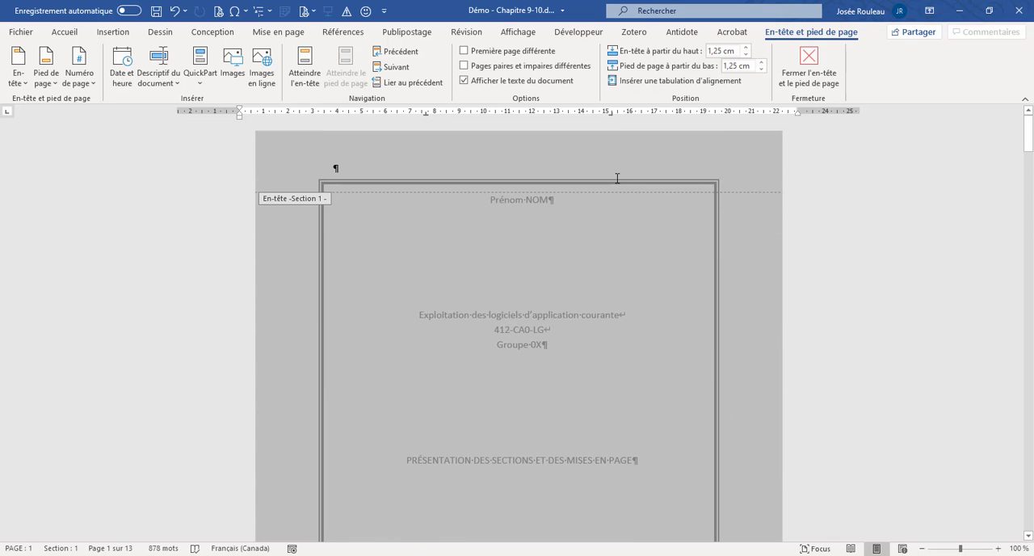